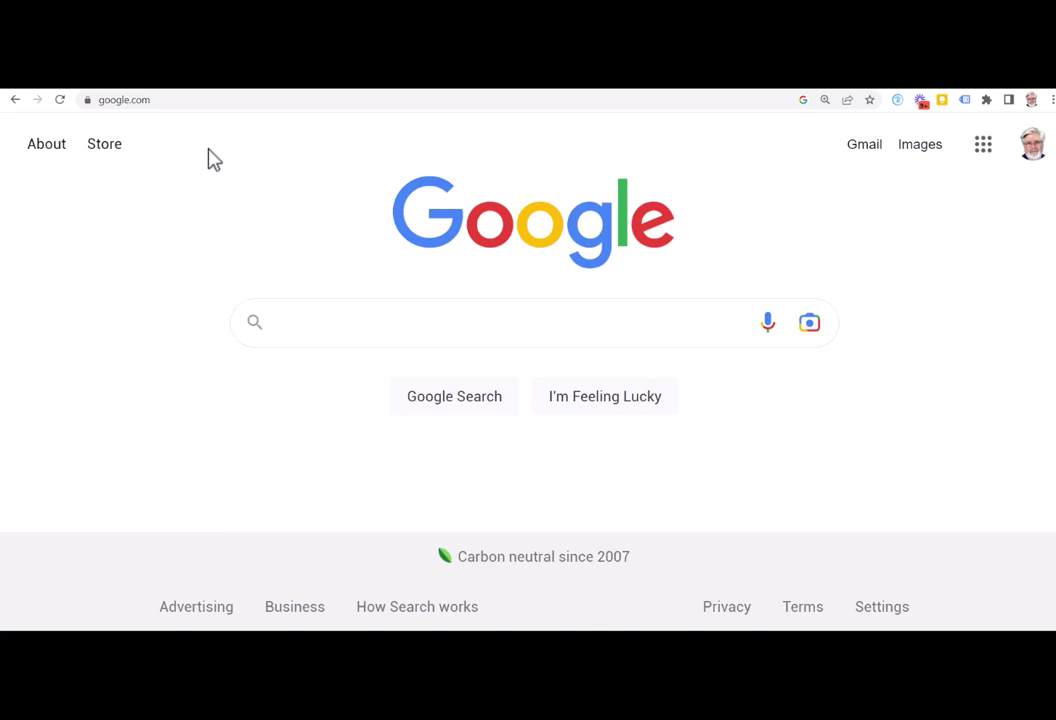
# Search Google for "my places in google maps"
pyautogui.click(147, 100)
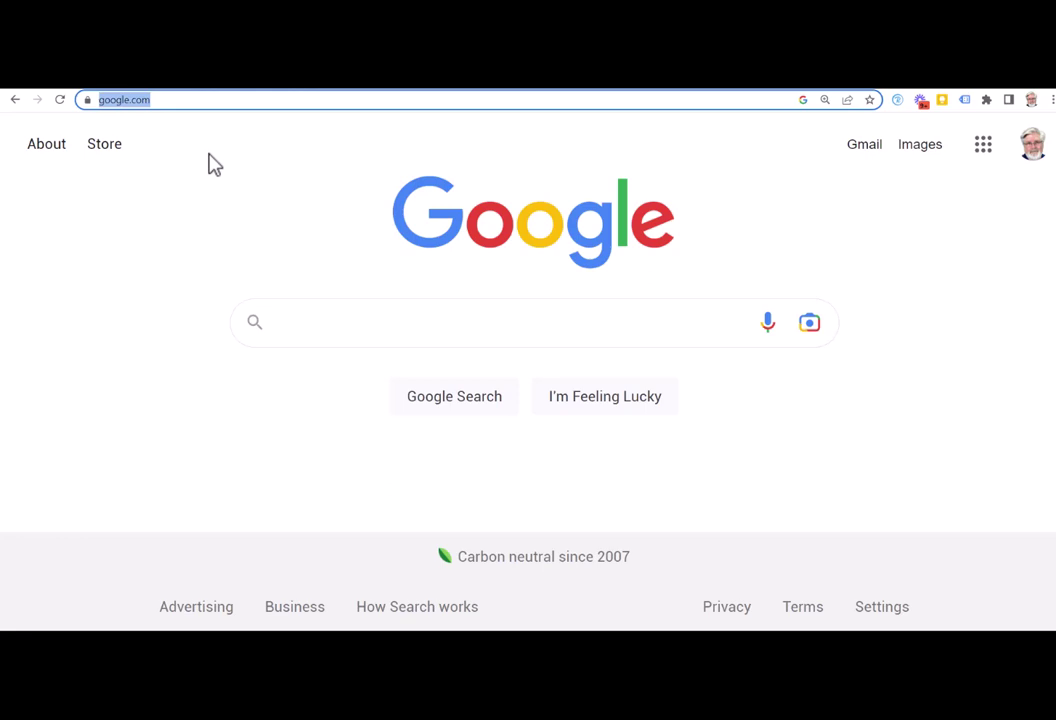
pyautogui.write('my')
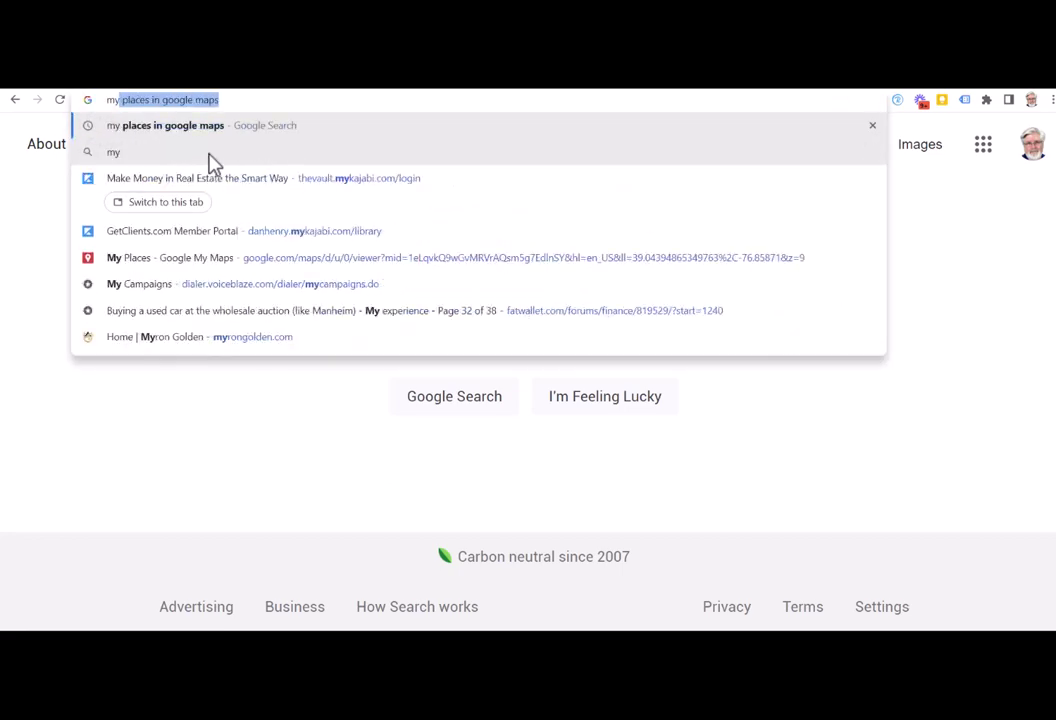
pyautogui.write(' p')
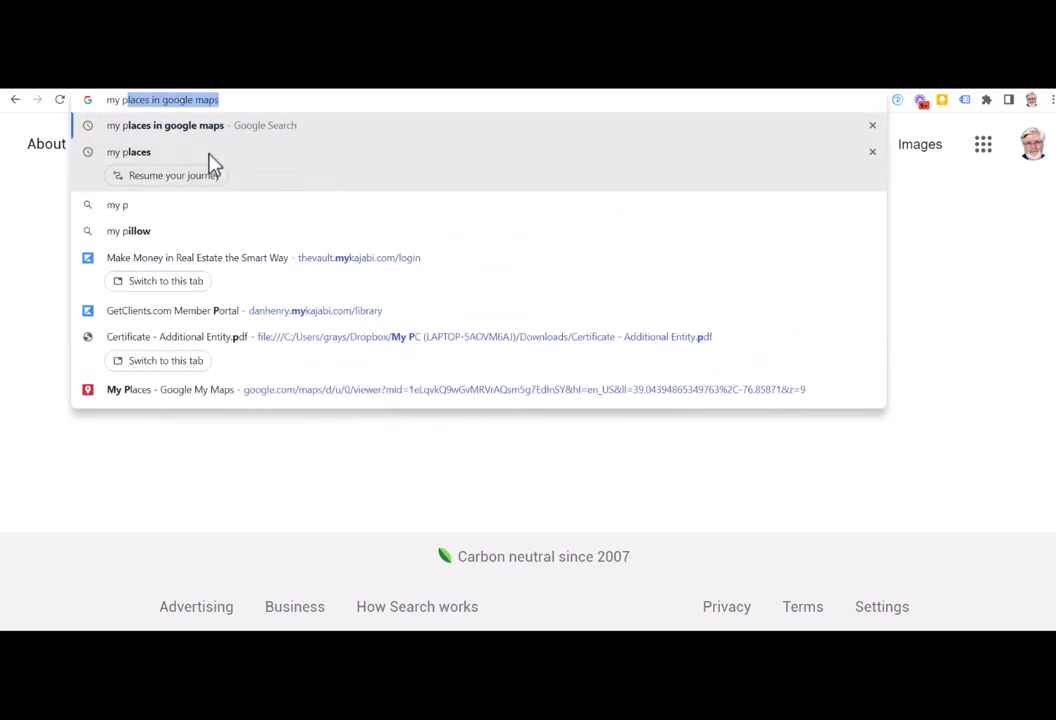
pyautogui.press('Return')
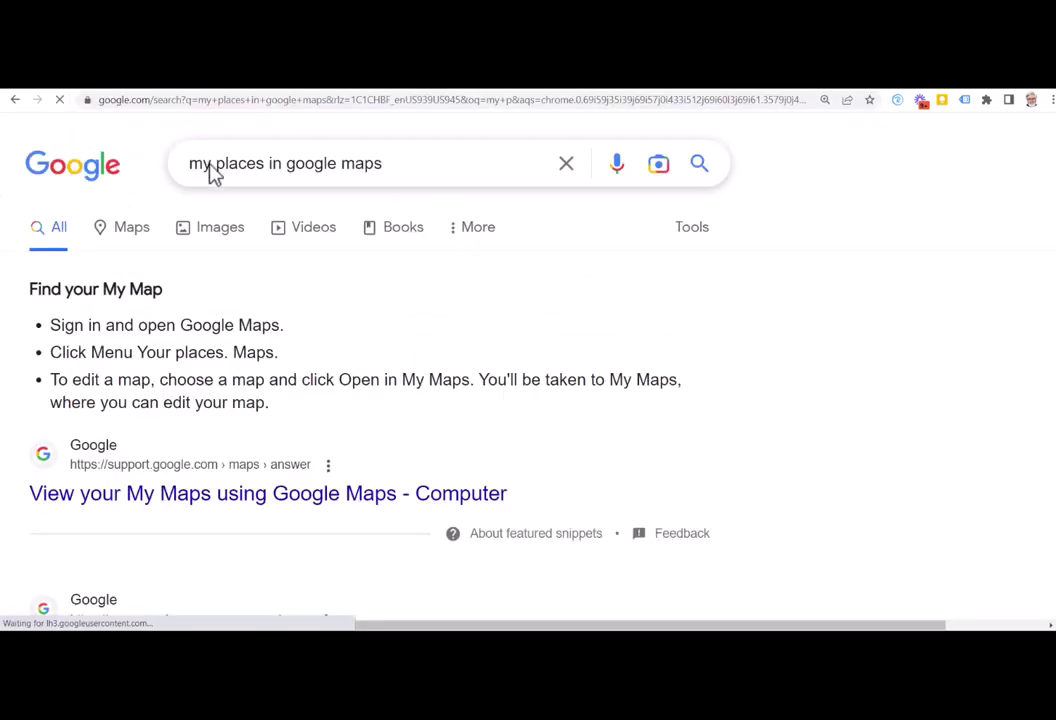
# Open the "My Places - Google My Maps" search result and create a new map from there
pyautogui.scroll(-2, 273, 398)
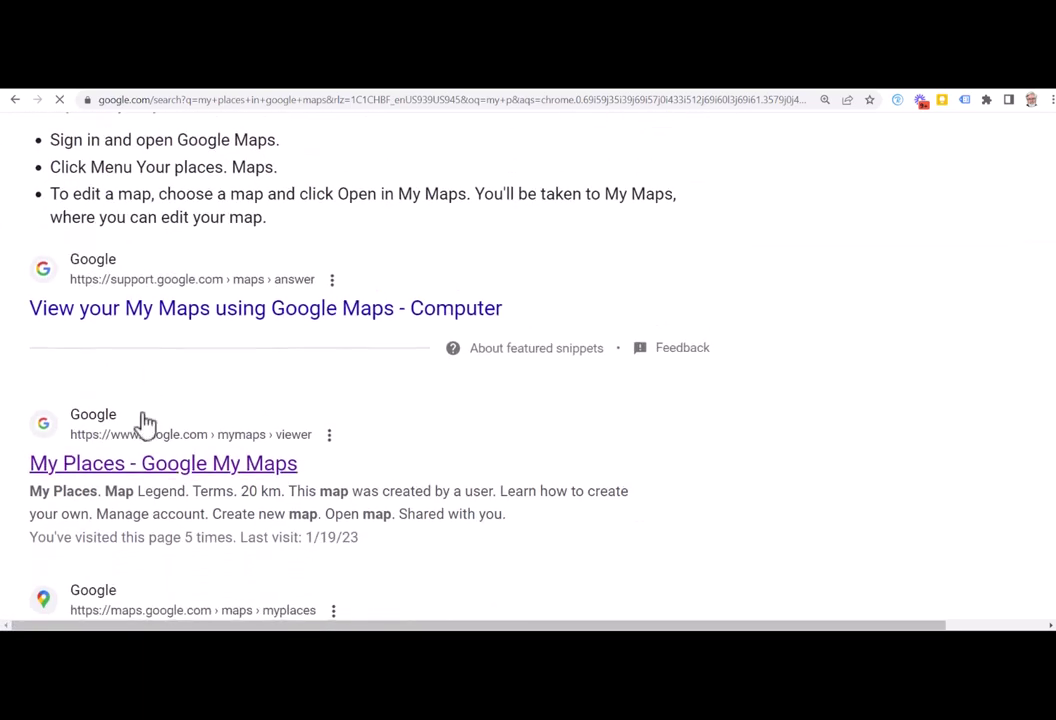
pyautogui.scroll(-1, 144, 424)
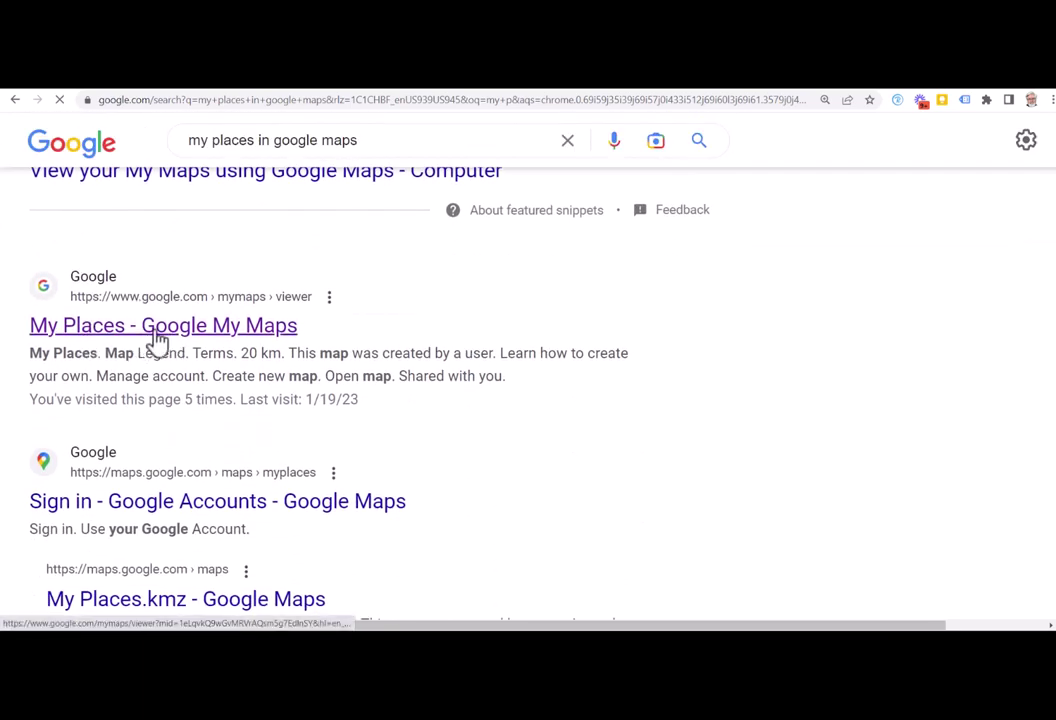
pyautogui.click(181, 337)
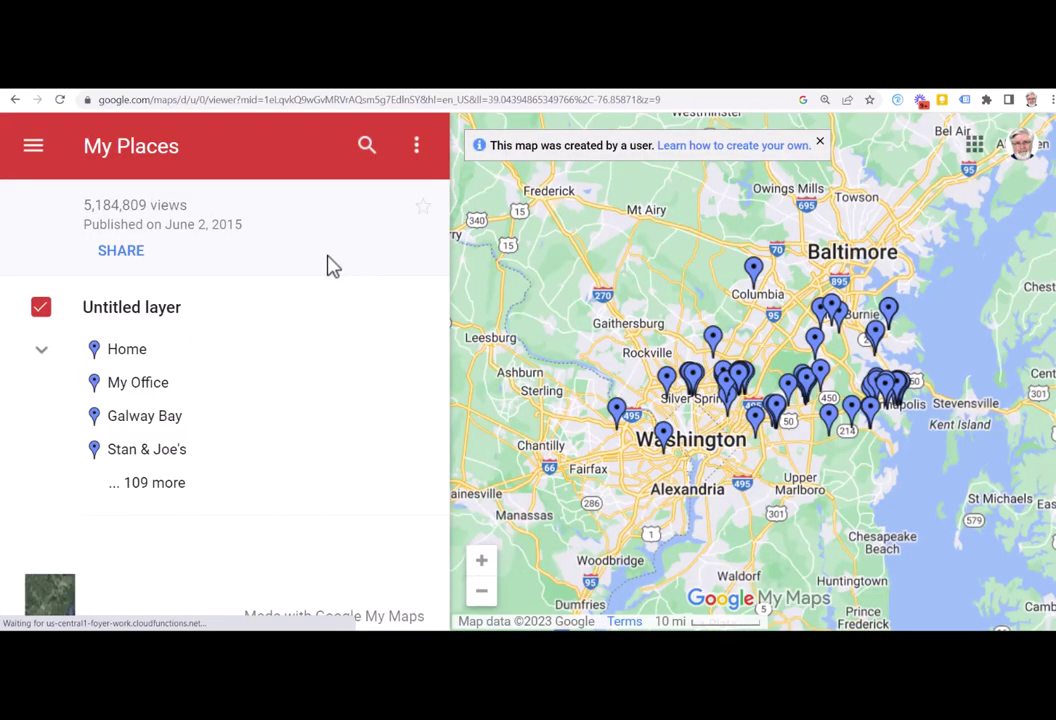
pyautogui.click(33, 155)
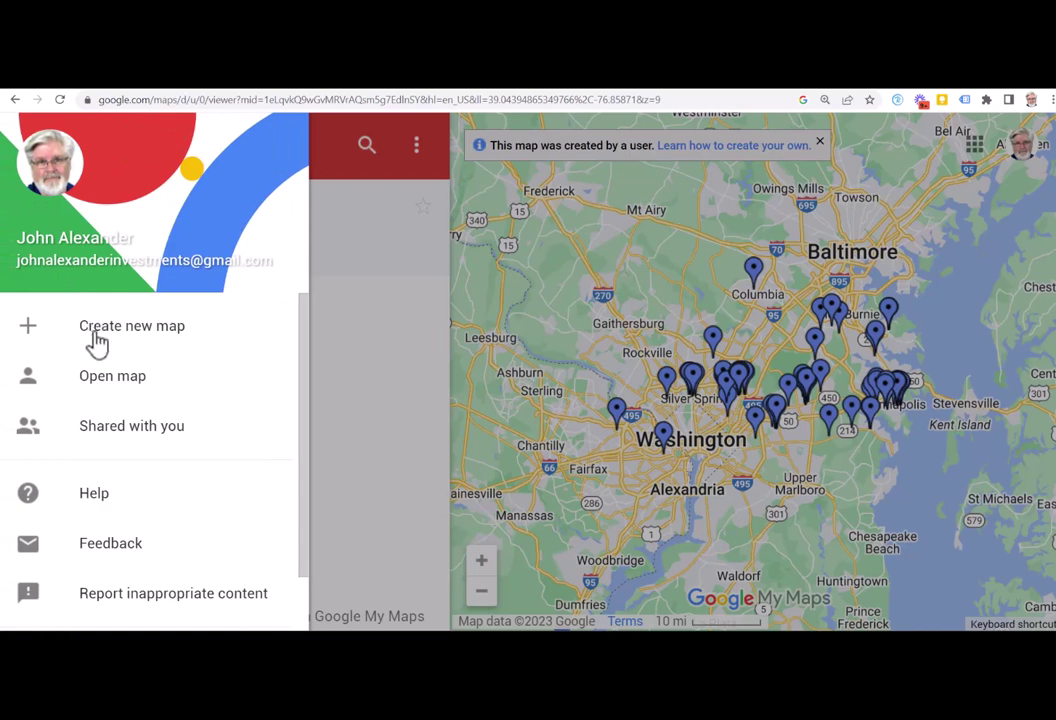
pyautogui.click(97, 340)
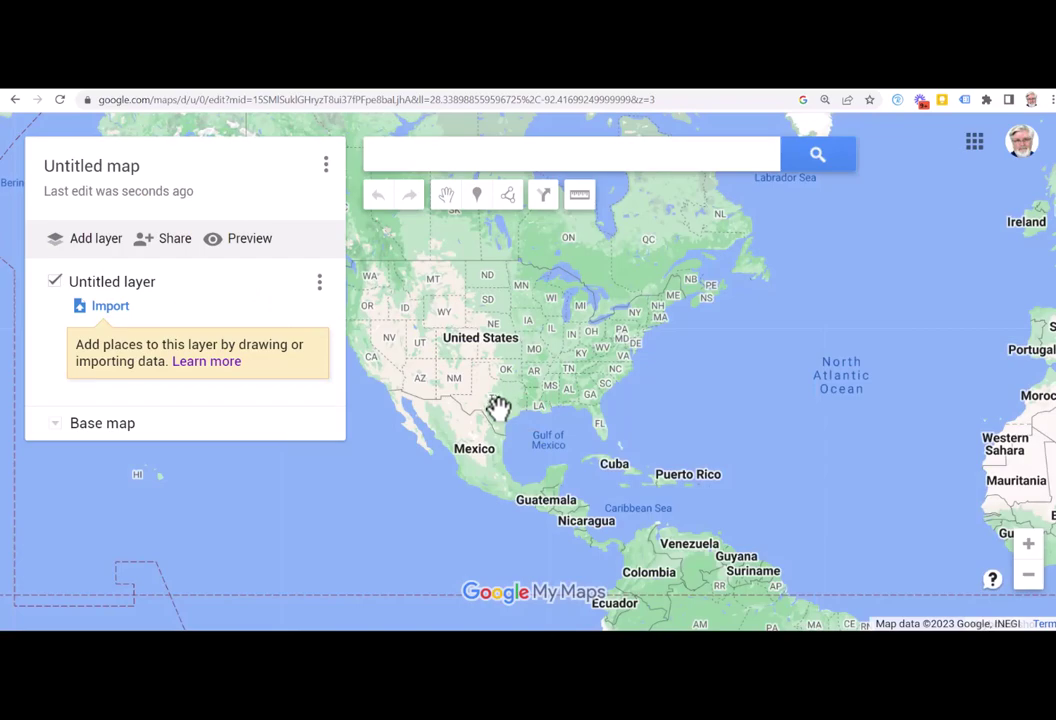
# Locate the Shady Glen Dr and Wood Haven Dr neighbourhood off Tejas Blvd, just south of Lake Conroe, on the new map
pyautogui.scroll(5, 498, 408)
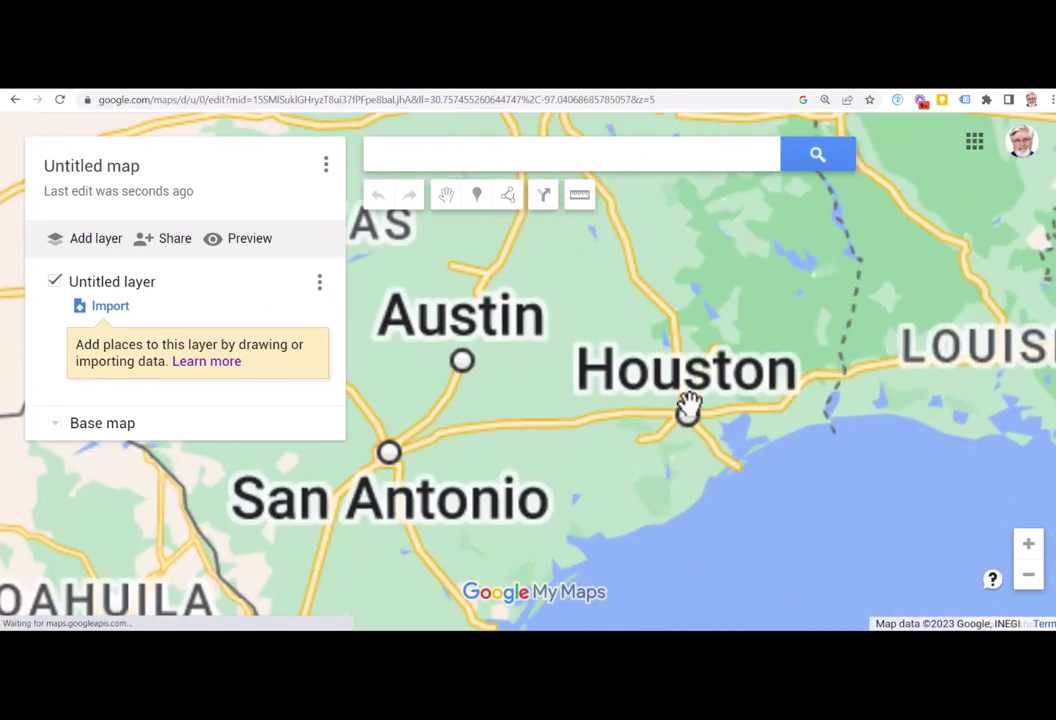
pyautogui.moveTo(665, 389); pyautogui.dragTo(455, 420)
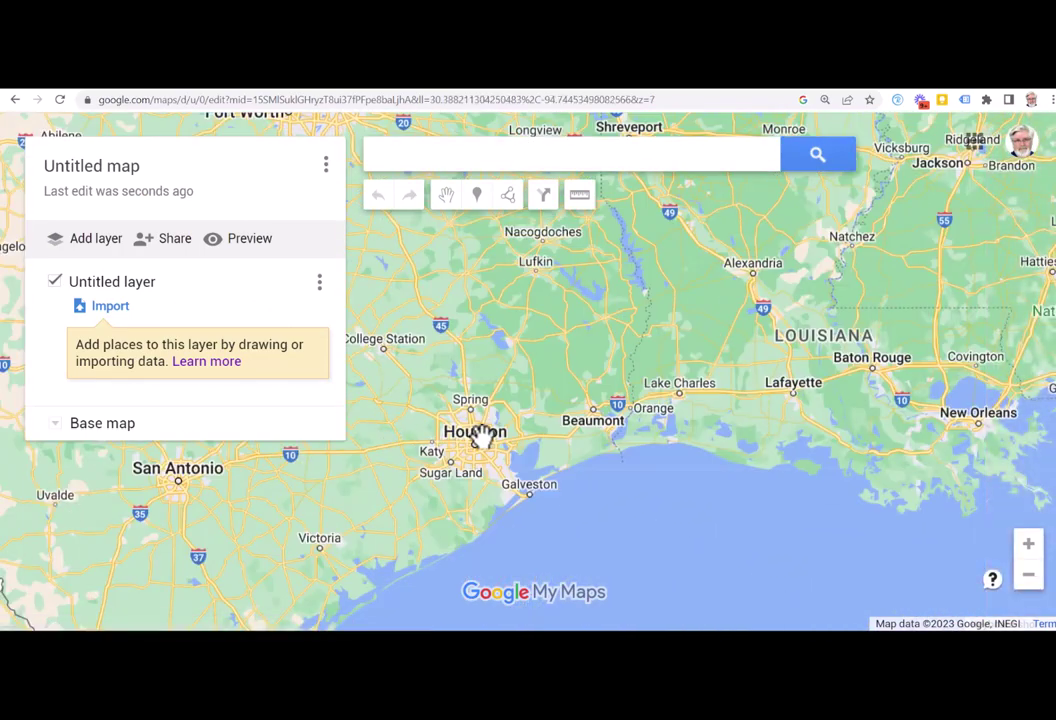
pyautogui.scroll(2, 483, 437)
pyautogui.moveTo(467, 354); pyautogui.dragTo(542, 471)
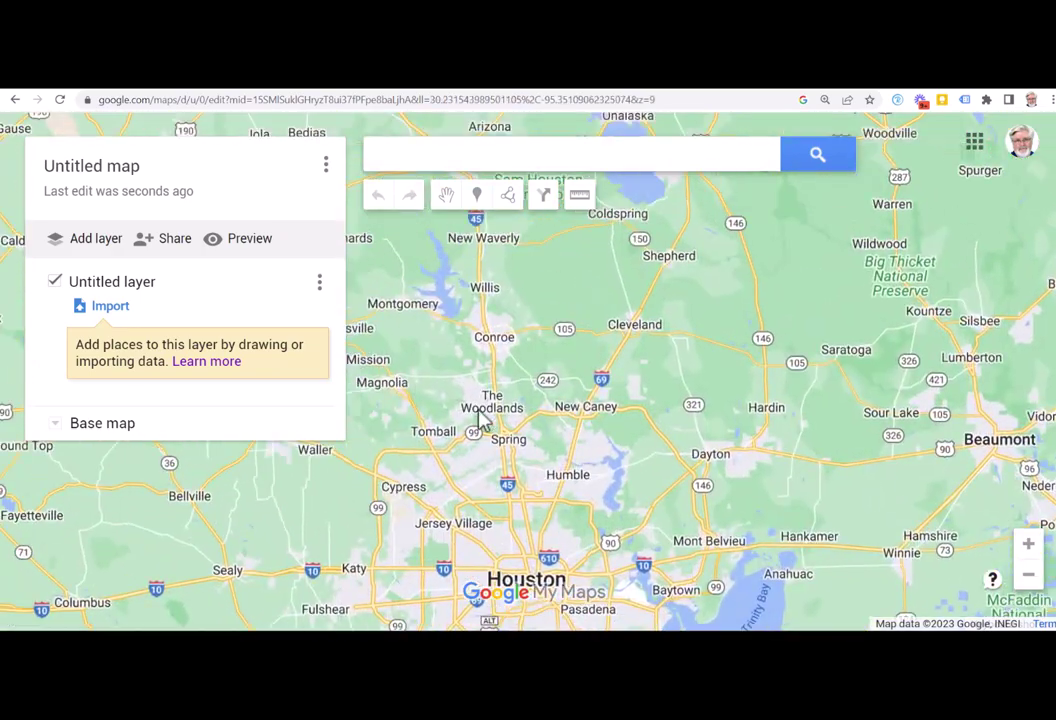
pyautogui.scroll(2, 483, 418)
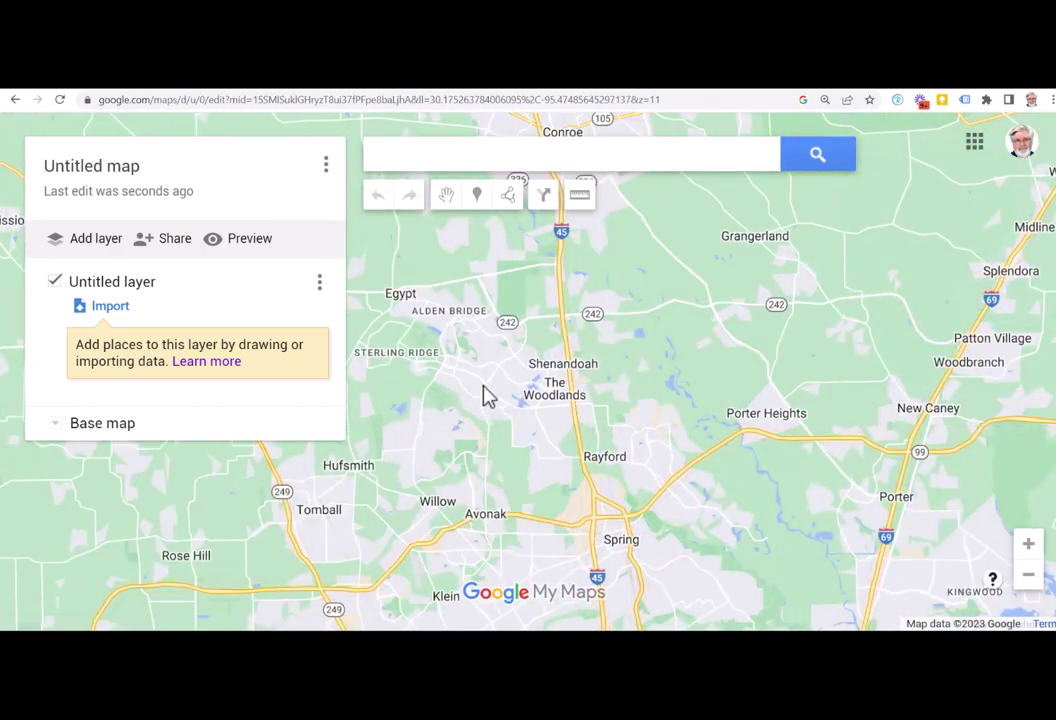
pyautogui.moveTo(460, 394); pyautogui.dragTo(434, 547)
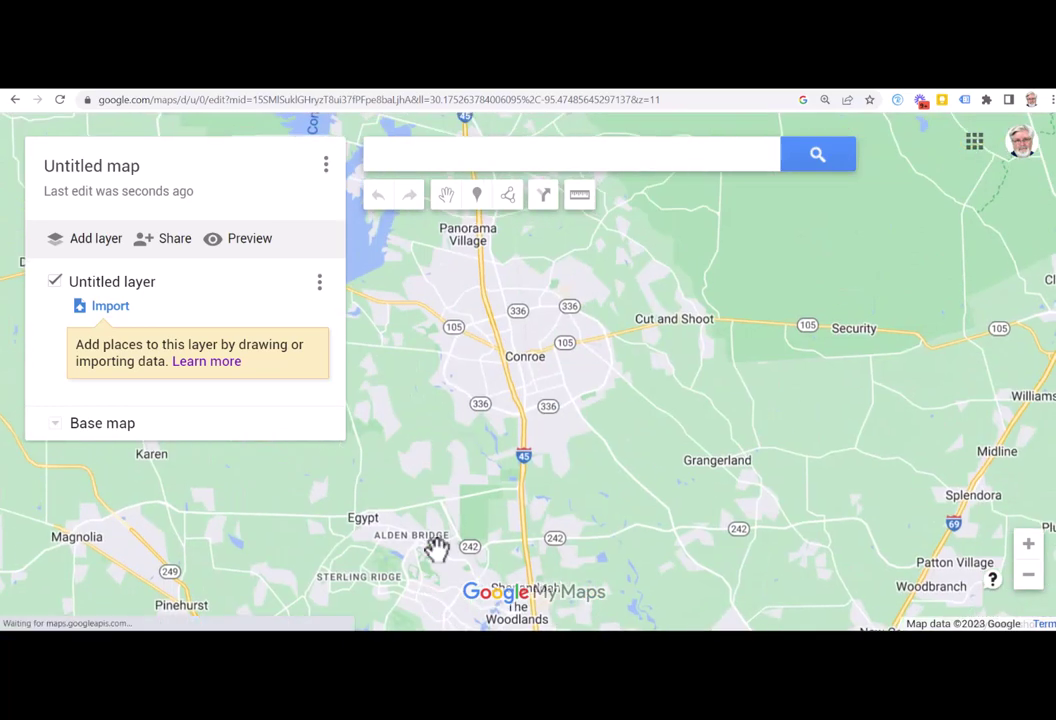
pyautogui.moveTo(469, 457); pyautogui.dragTo(528, 585)
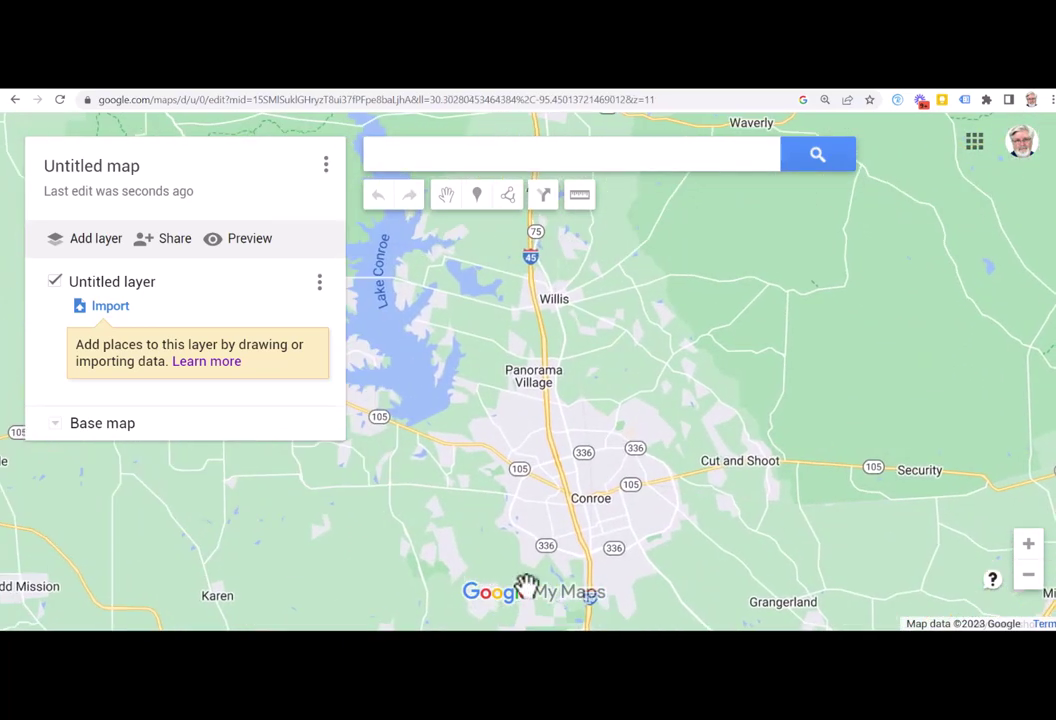
pyautogui.moveTo(470, 362); pyautogui.dragTo(674, 435)
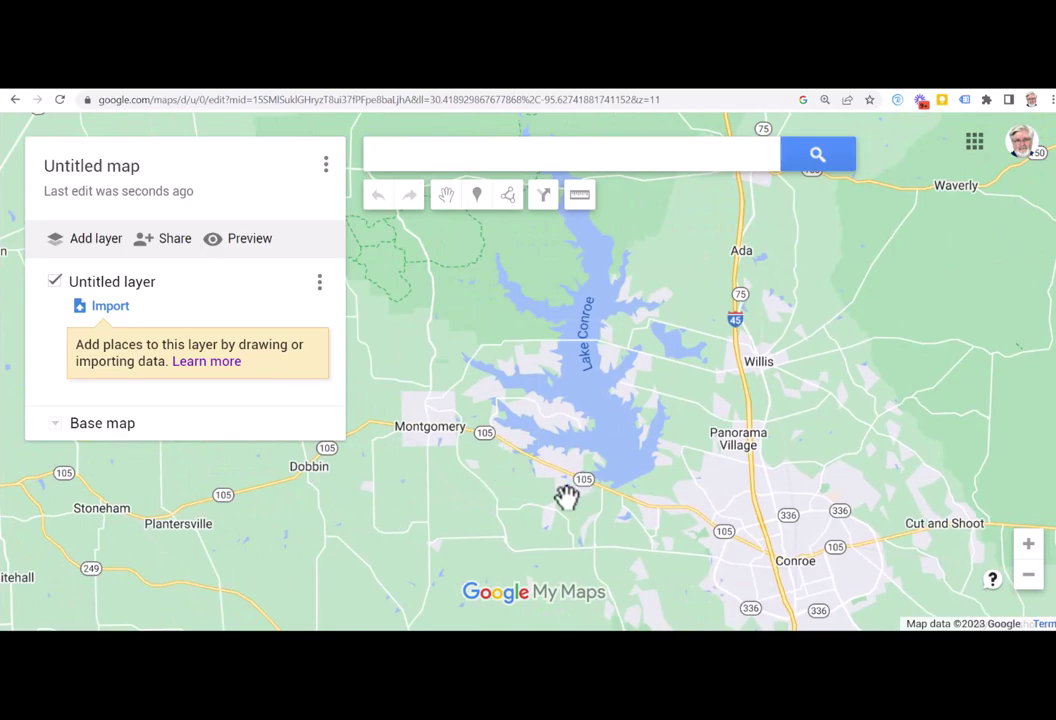
pyautogui.scroll(1, 566, 495)
pyautogui.scroll(5, 552, 480)
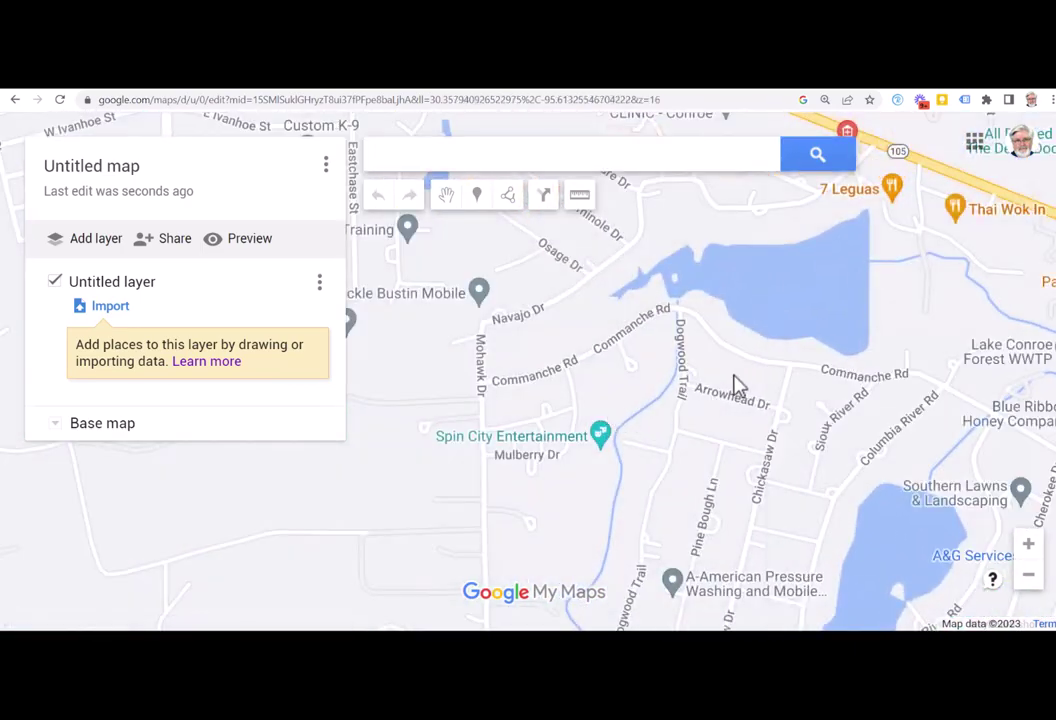
pyautogui.moveTo(735, 384); pyautogui.dragTo(396, 384)
pyautogui.moveTo(738, 440); pyautogui.dragTo(500, 338)
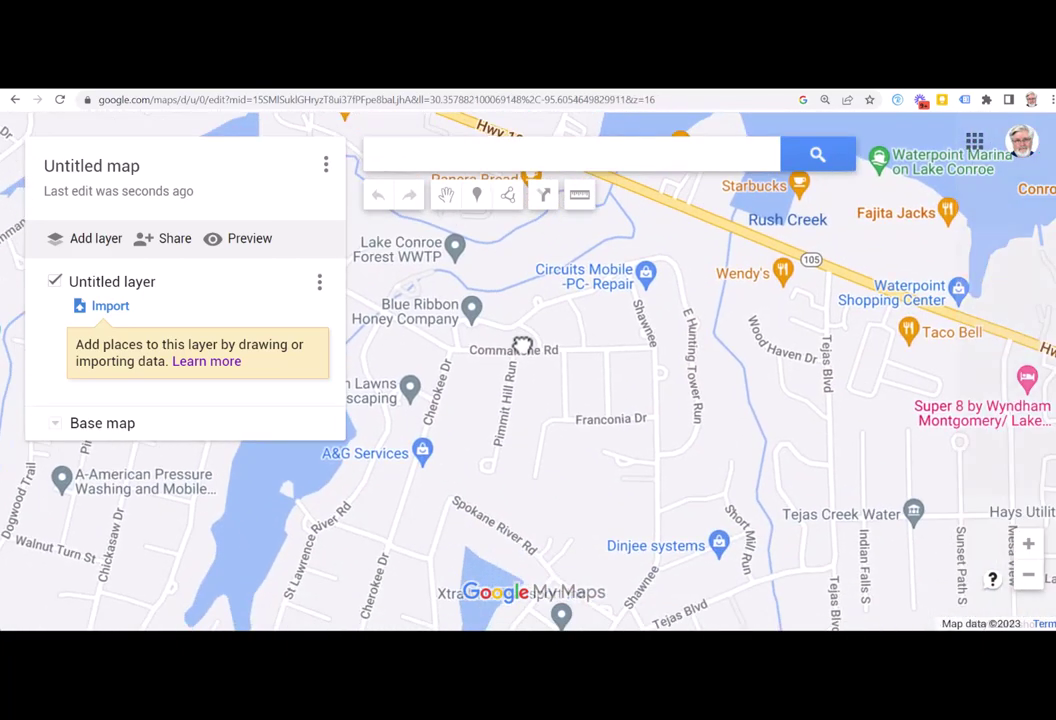
pyautogui.moveTo(823, 337); pyautogui.dragTo(577, 337)
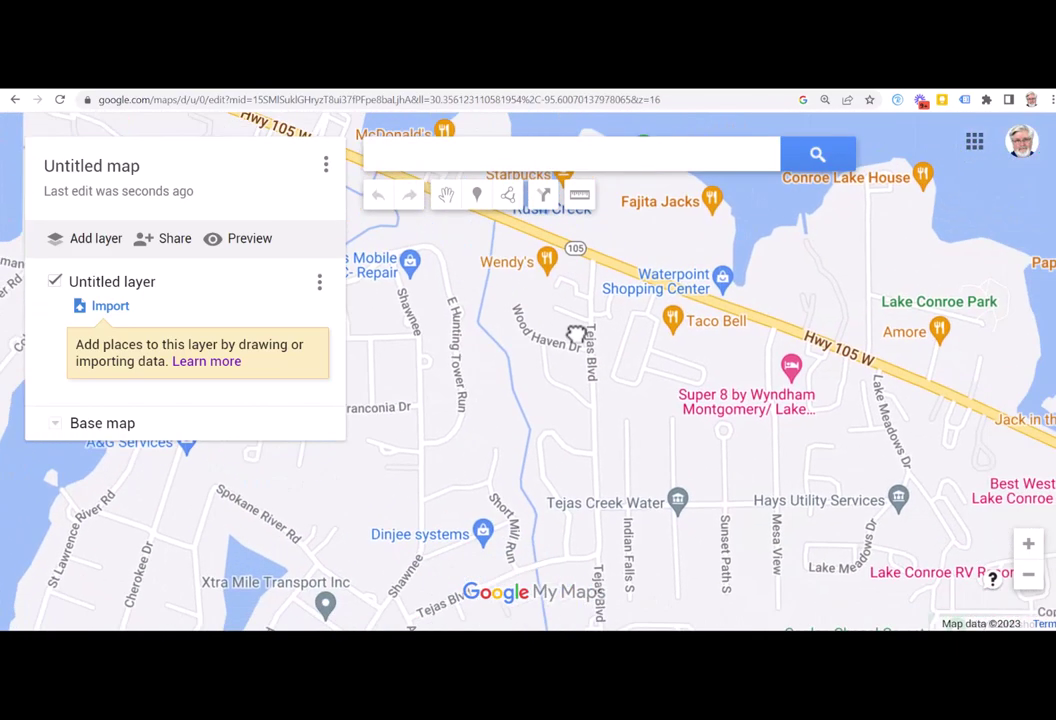
pyautogui.scroll(1, 549, 387)
pyautogui.scroll(1, 549, 387)
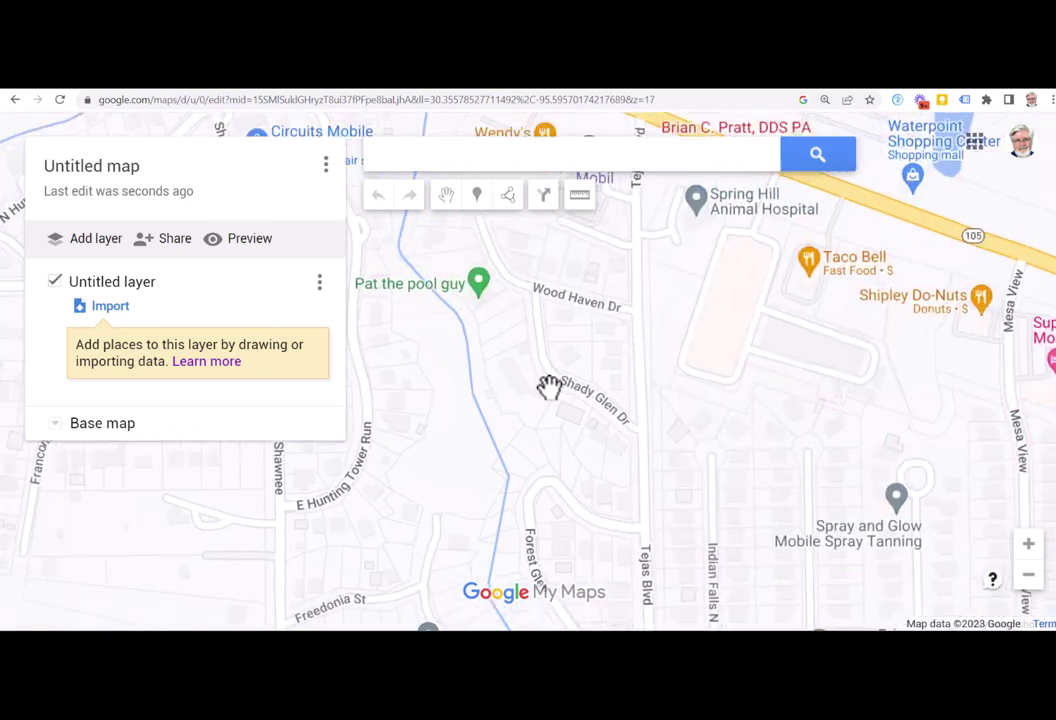
pyautogui.moveTo(554, 409); pyautogui.dragTo(556, 424)
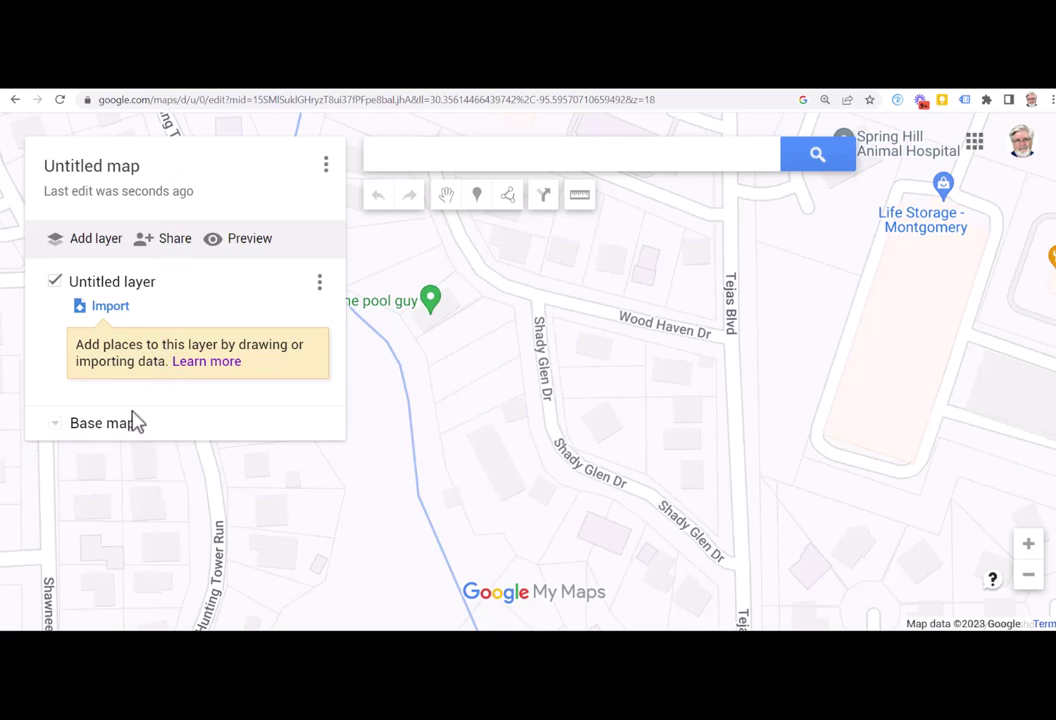
# Examine the lots along Shady Glen Dr on the satellite base map, and switch the base map back to the standard road style
pyautogui.click(56, 428)
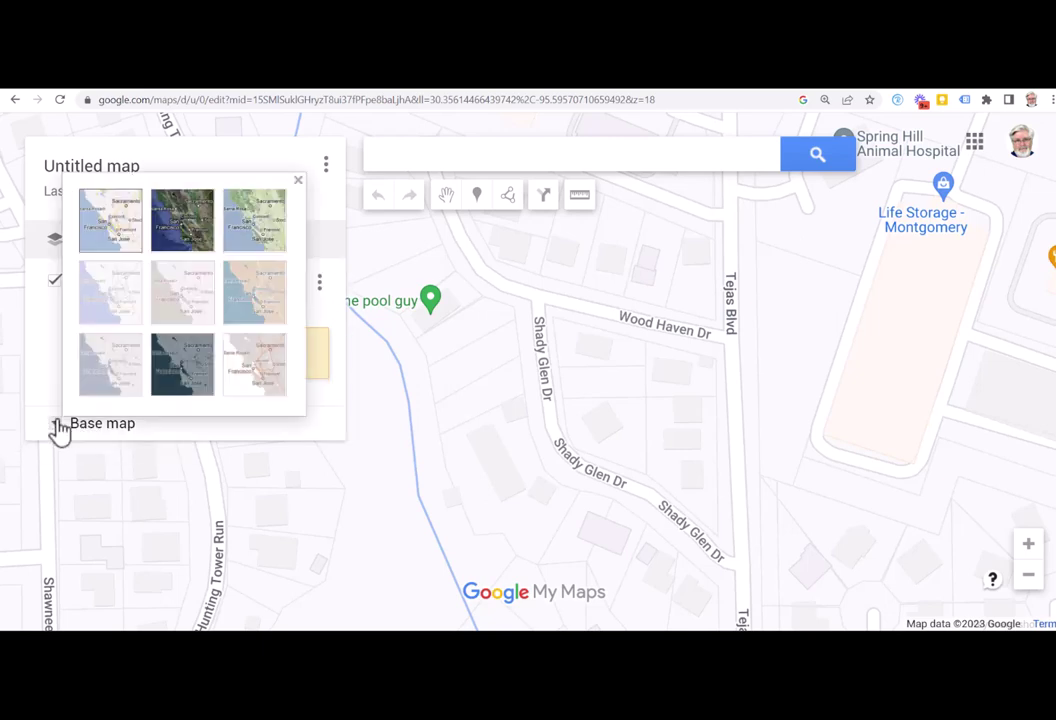
pyautogui.click(182, 229)
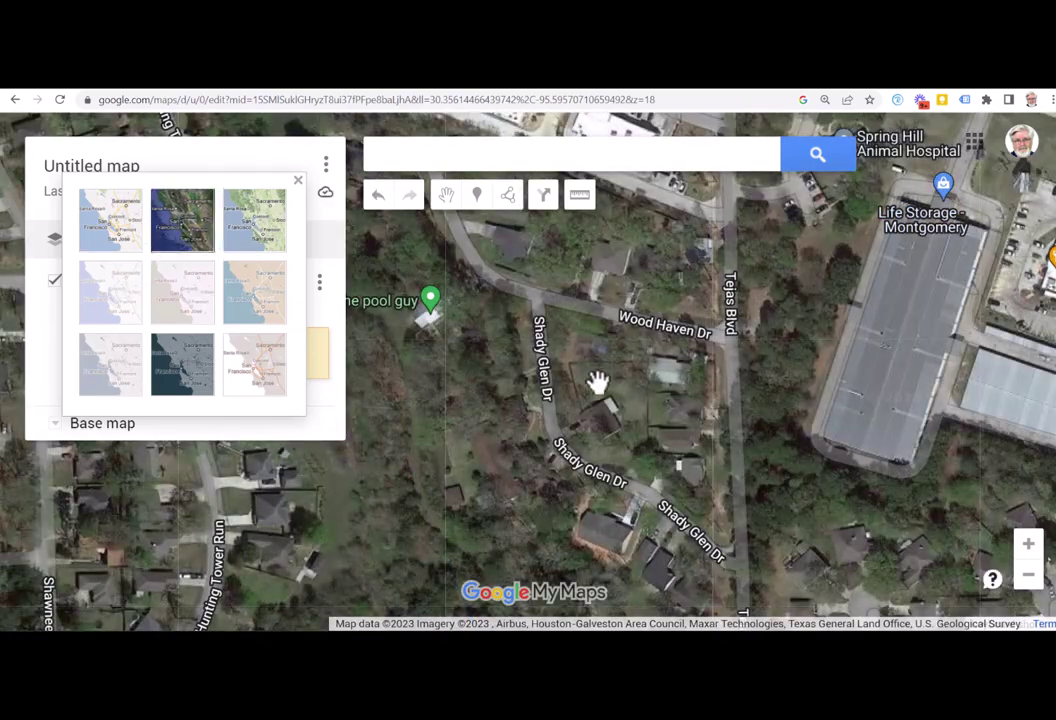
pyautogui.scroll(1, 595, 388)
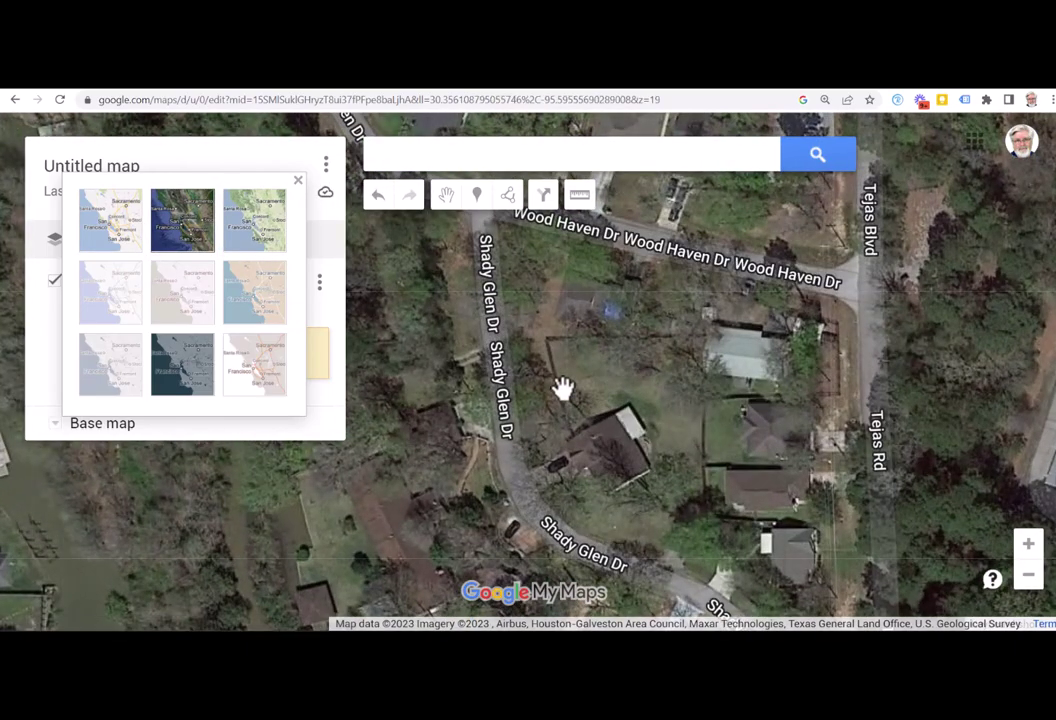
pyautogui.scroll(1, 561, 386)
pyautogui.scroll(-1, 528, 368)
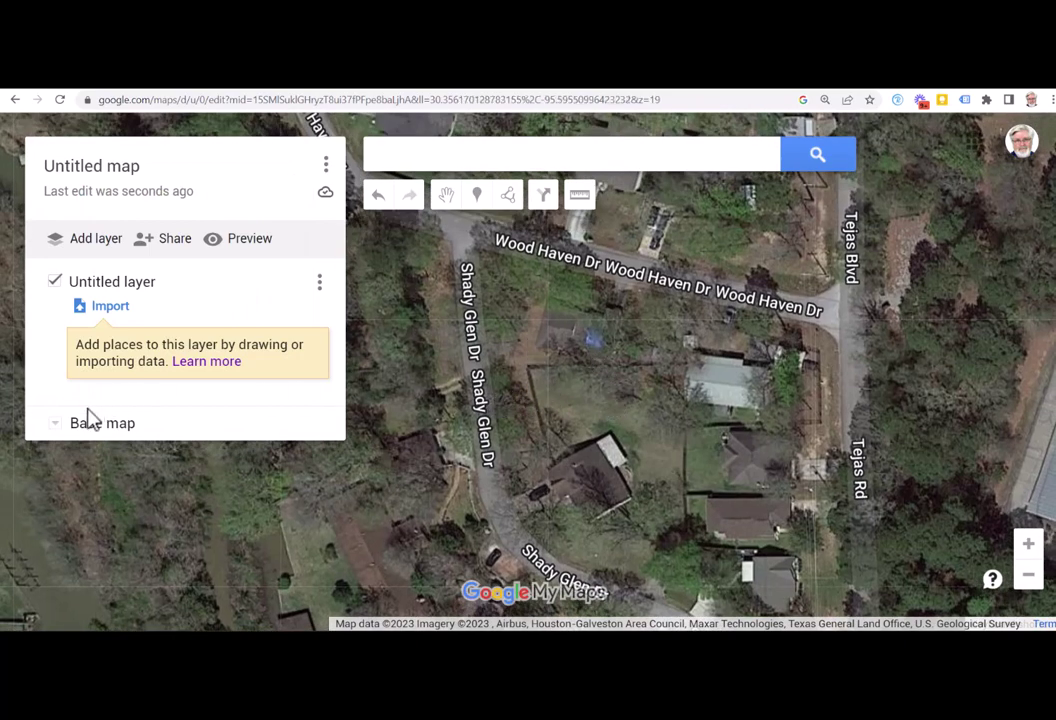
pyautogui.click(53, 428)
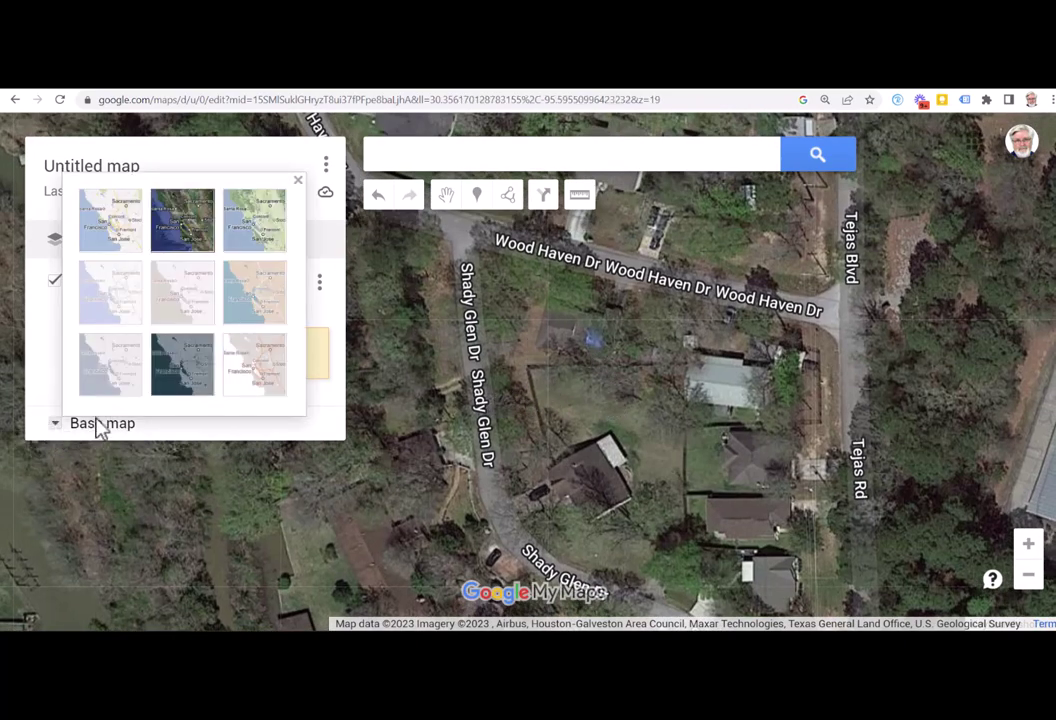
pyautogui.click(120, 233)
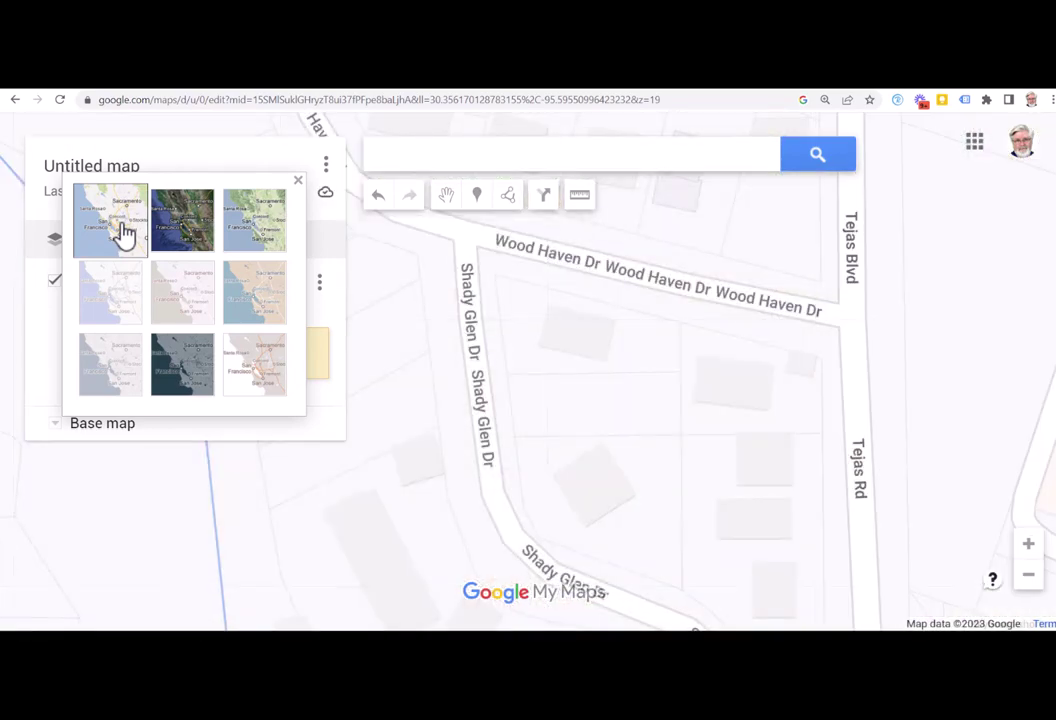
# Place a marker on the empty lot east of Shady Glen Dr, between the two houses, and title it "Land for sale"
pyautogui.moveTo(570, 410); pyautogui.dragTo(535, 396)
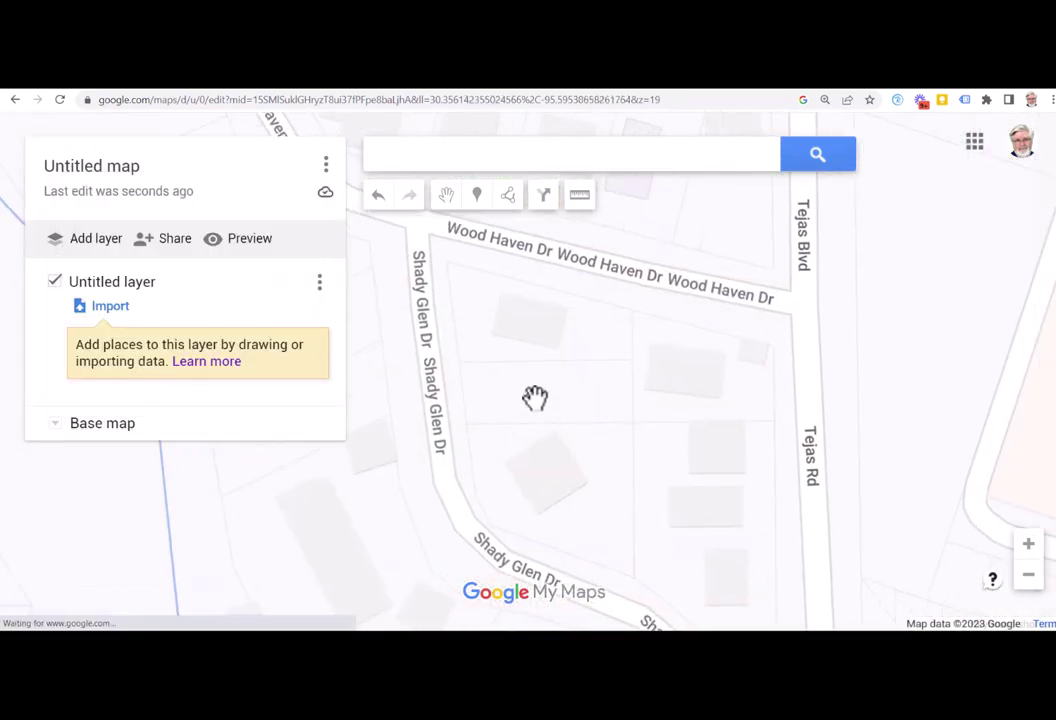
pyautogui.scroll(1, 536, 399)
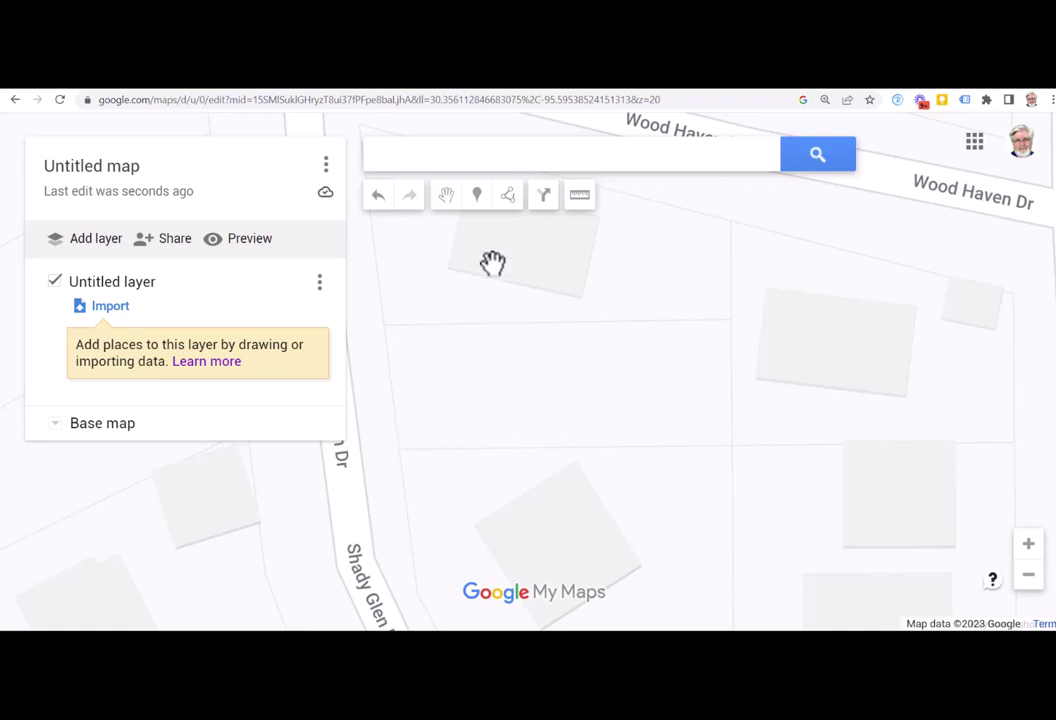
pyautogui.click(478, 197)
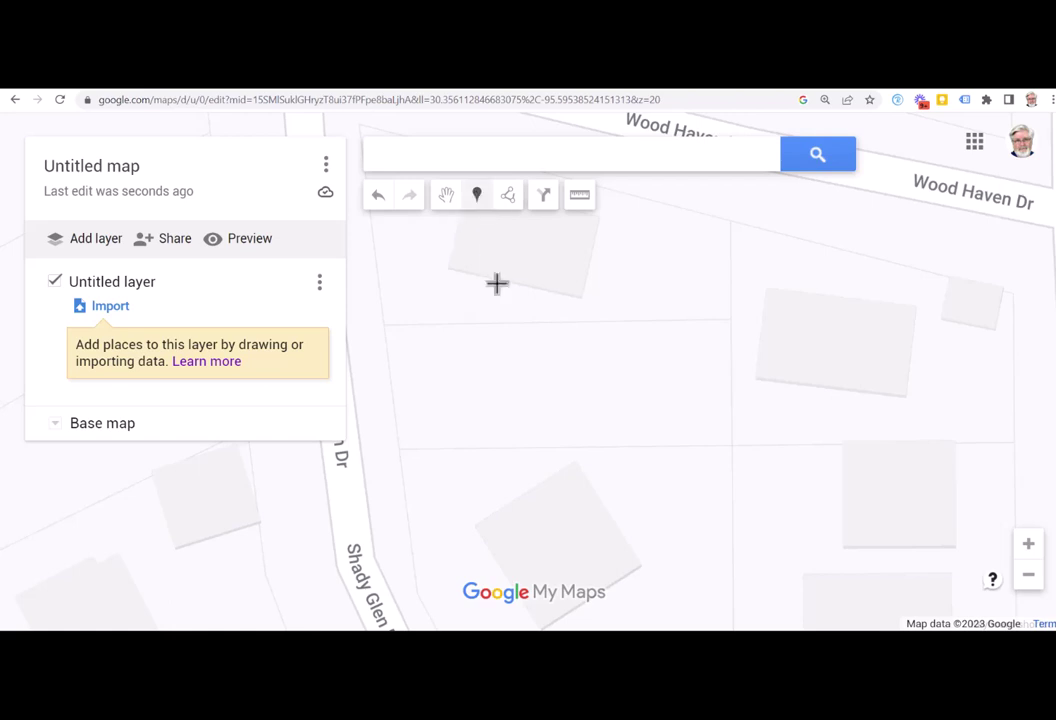
pyautogui.click(531, 388)
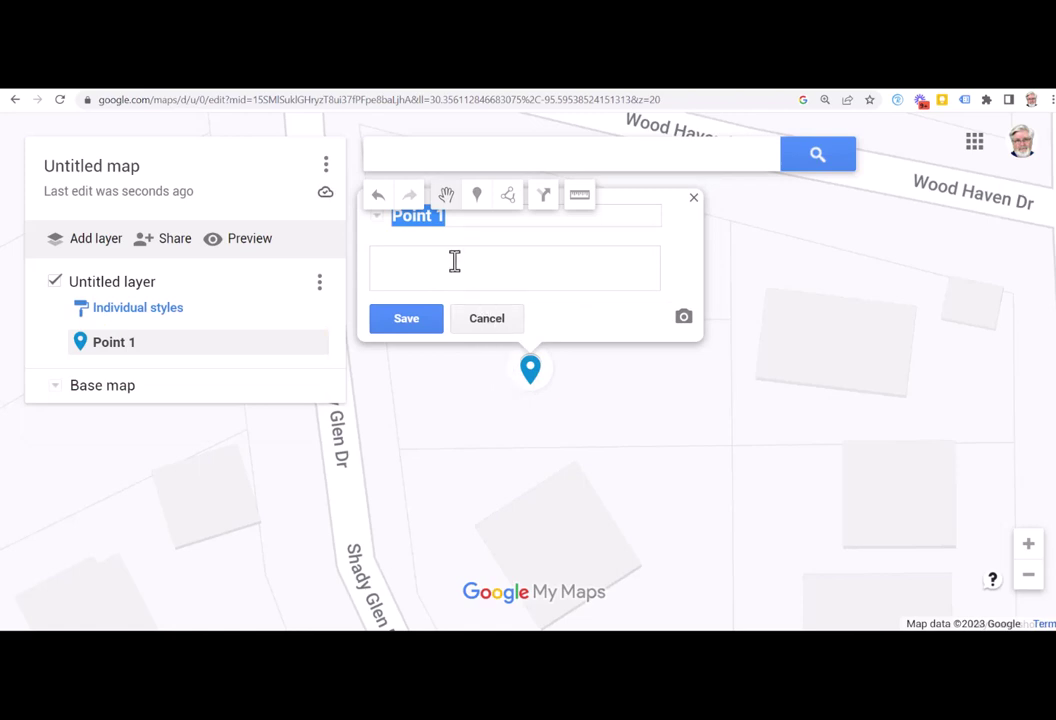
pyautogui.write('Land for sale')
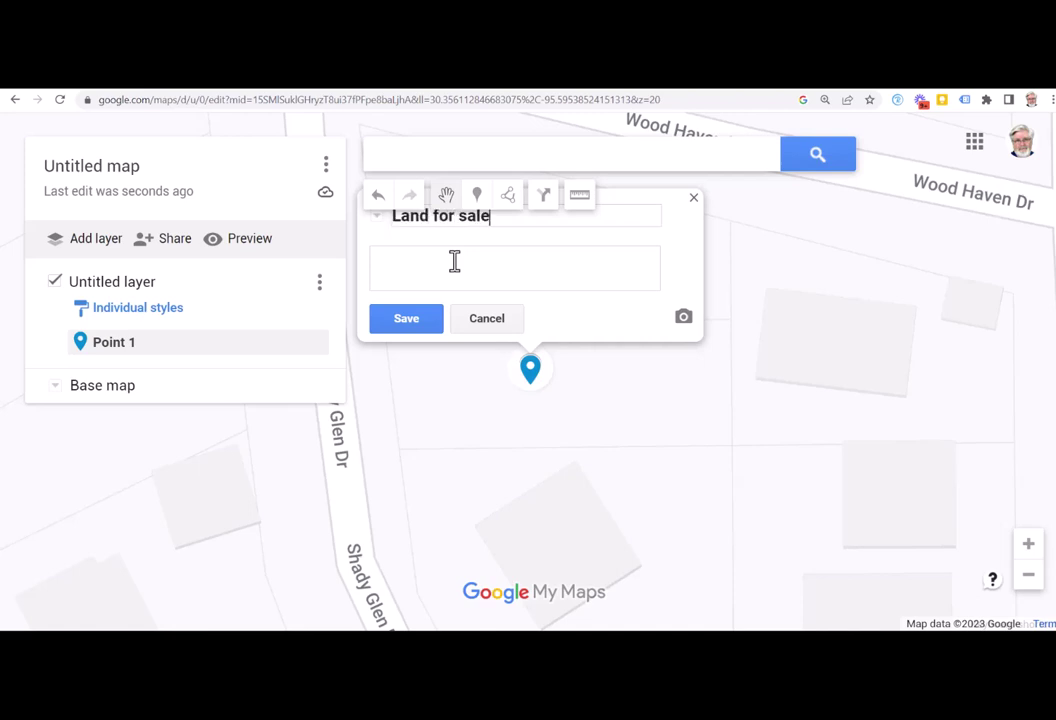
# Add the IMG_3088 photo from the Demo Files folder to the "Land for sale" marker, save it and close its card
pyautogui.click(684, 321)
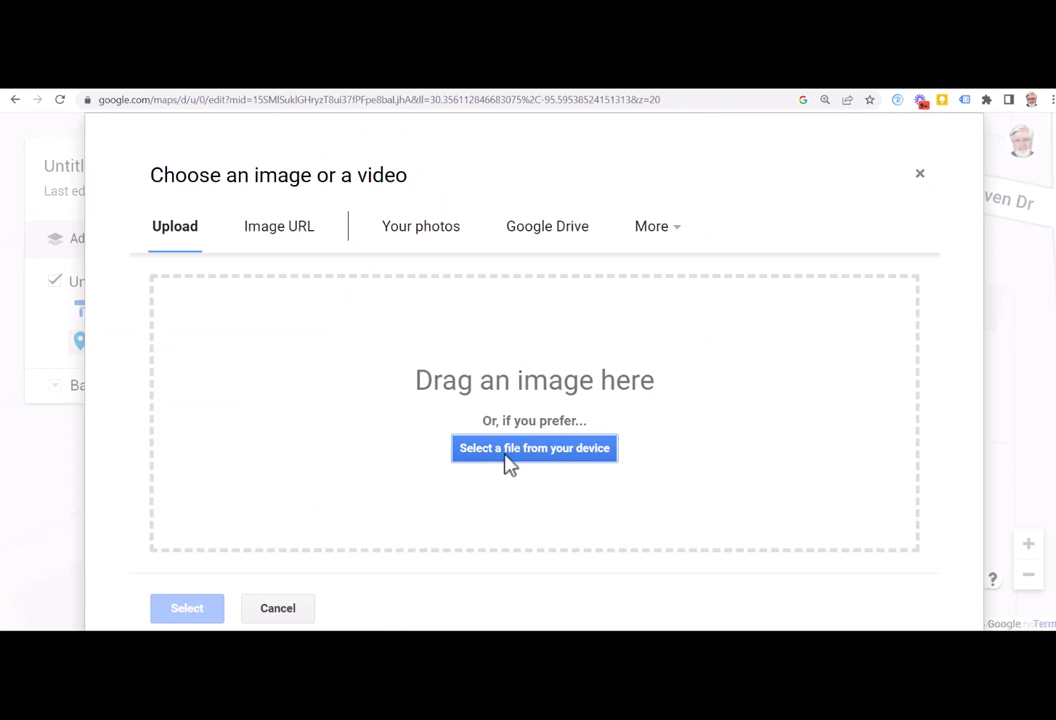
pyautogui.click(507, 462)
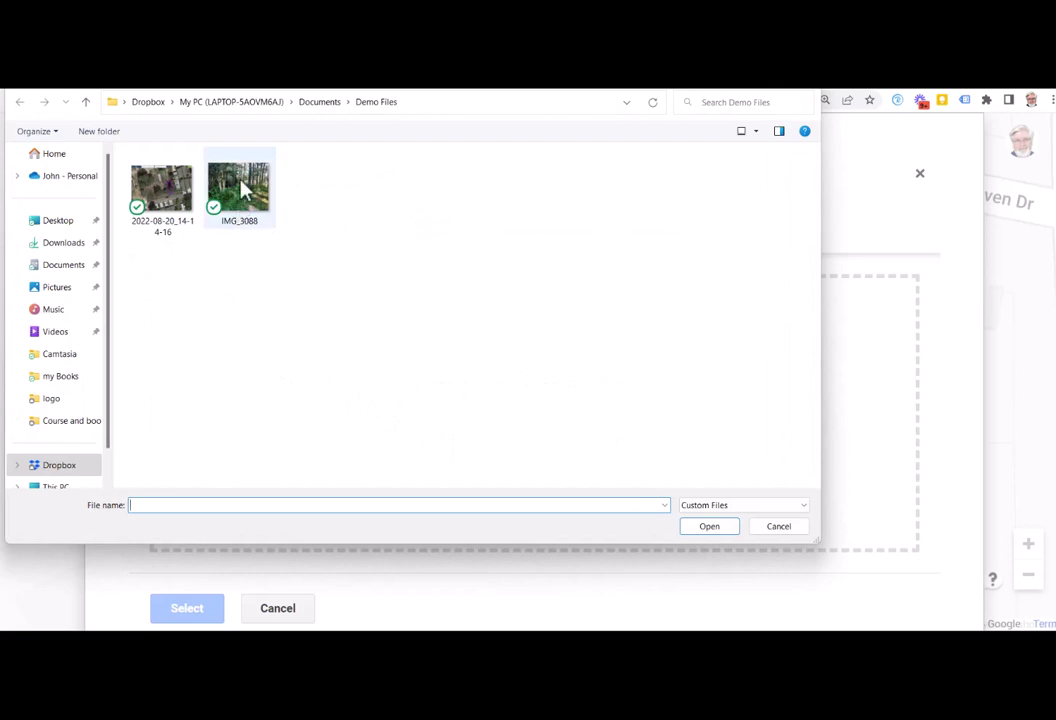
pyautogui.click(250, 204)
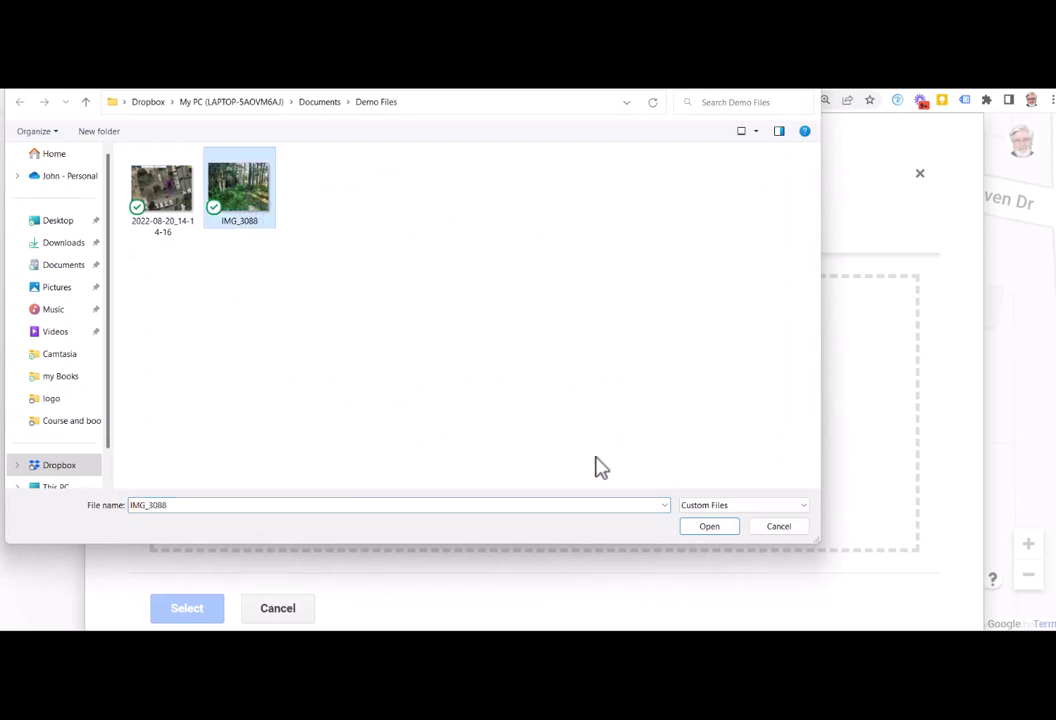
pyautogui.click(706, 529)
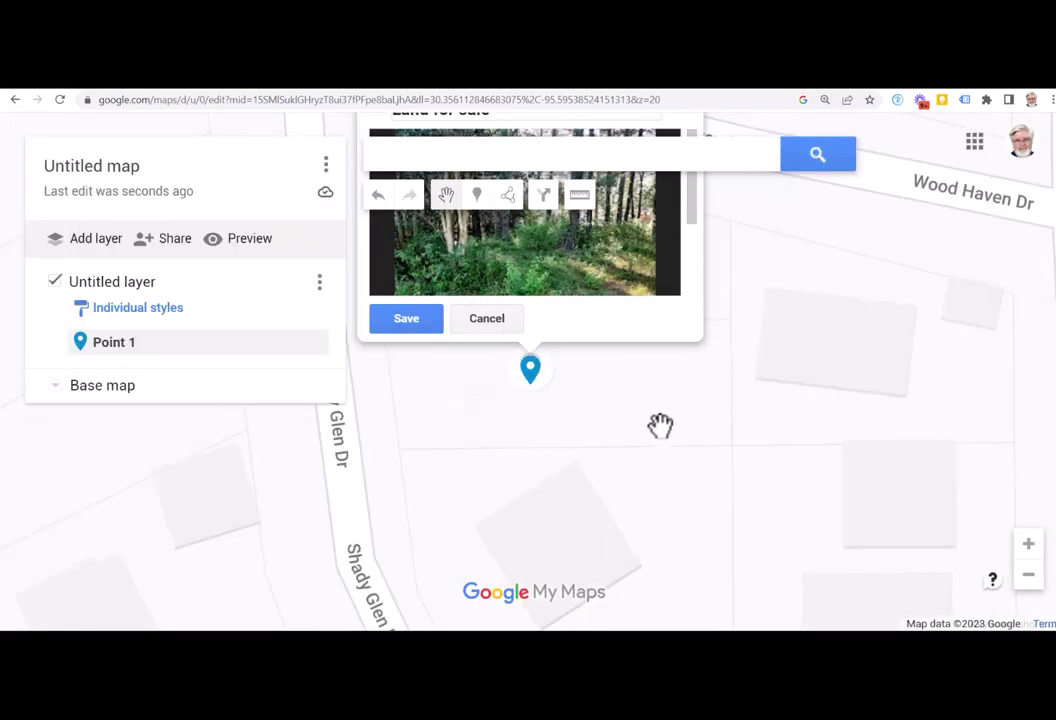
pyautogui.moveTo(625, 396); pyautogui.dragTo(665, 563)
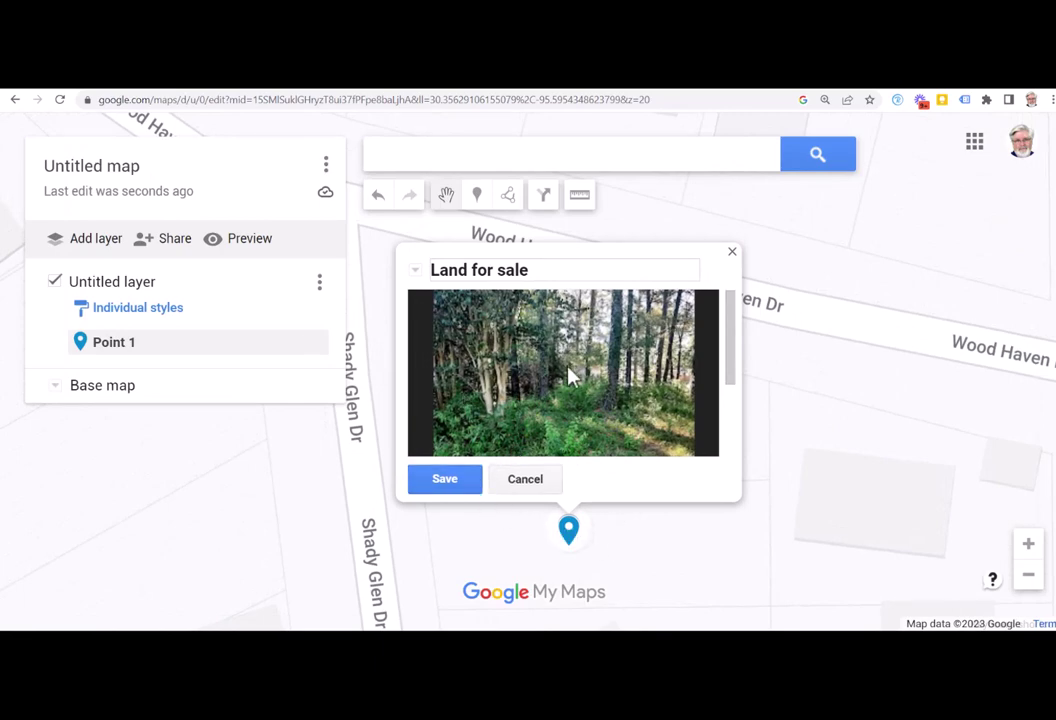
pyautogui.click(444, 481)
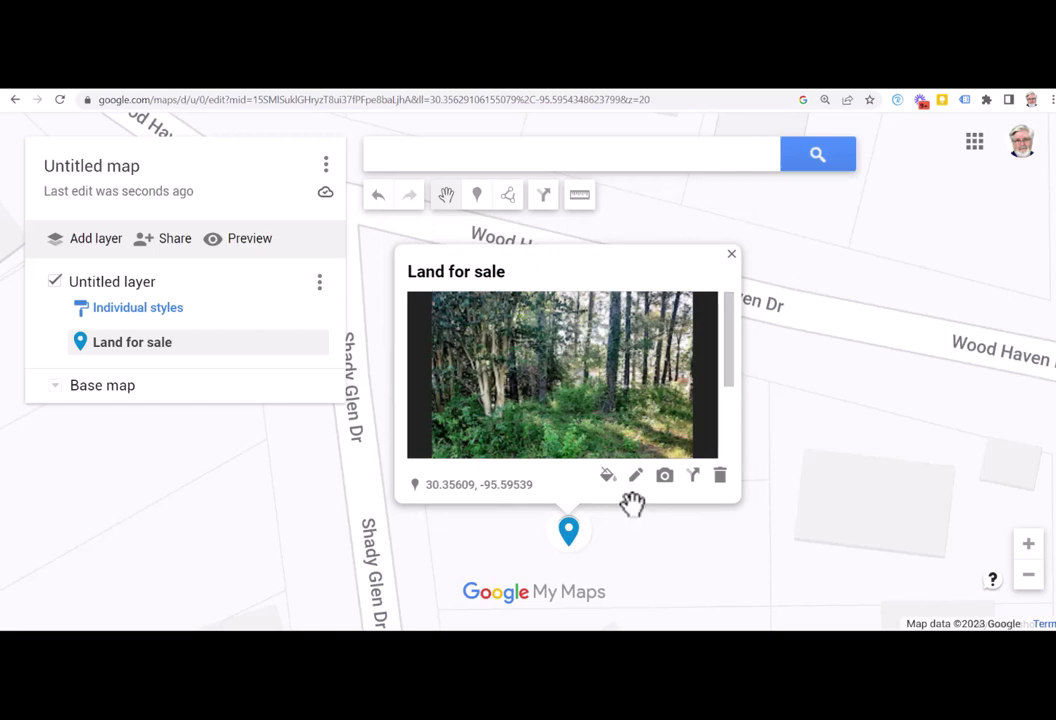
pyautogui.moveTo(636, 521); pyautogui.dragTo(632, 505)
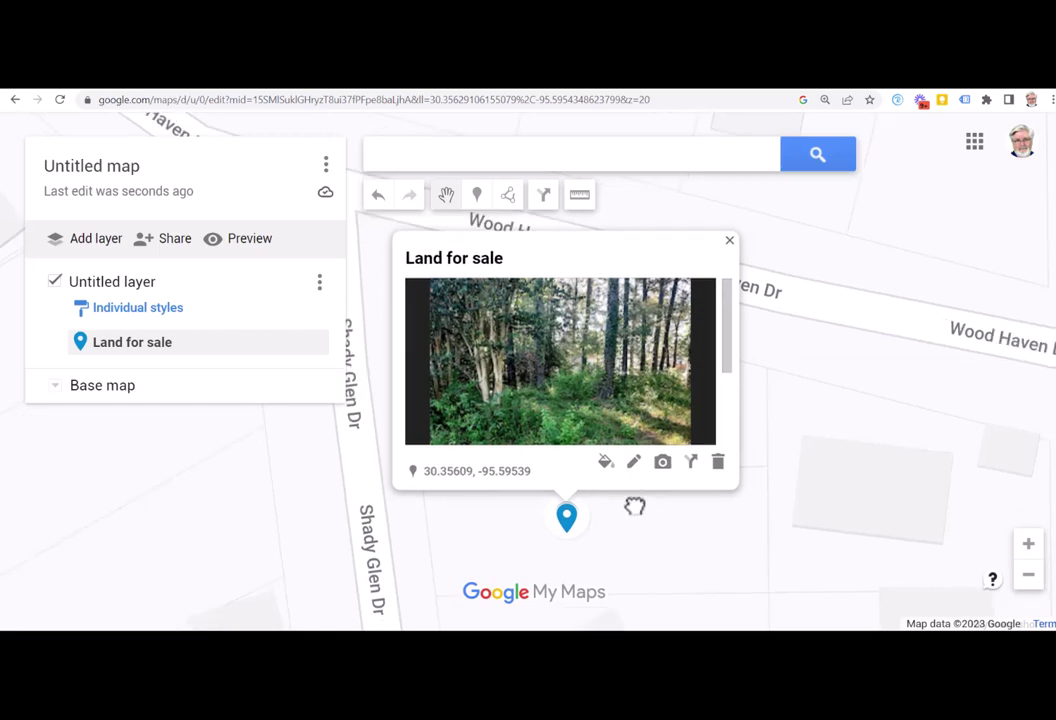
pyautogui.click(729, 242)
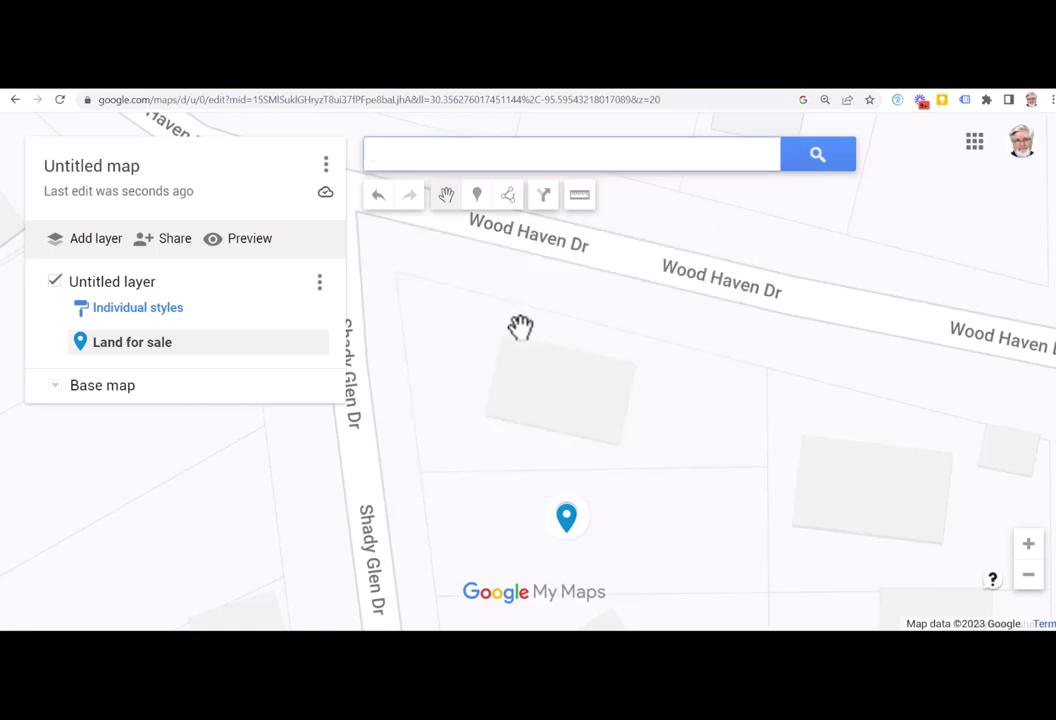
pyautogui.moveTo(467, 330)
pyautogui.mouseDown()
pyautogui.moveTo(467, 370)
pyautogui.moveTo(471, 335)
pyautogui.mouseUp()
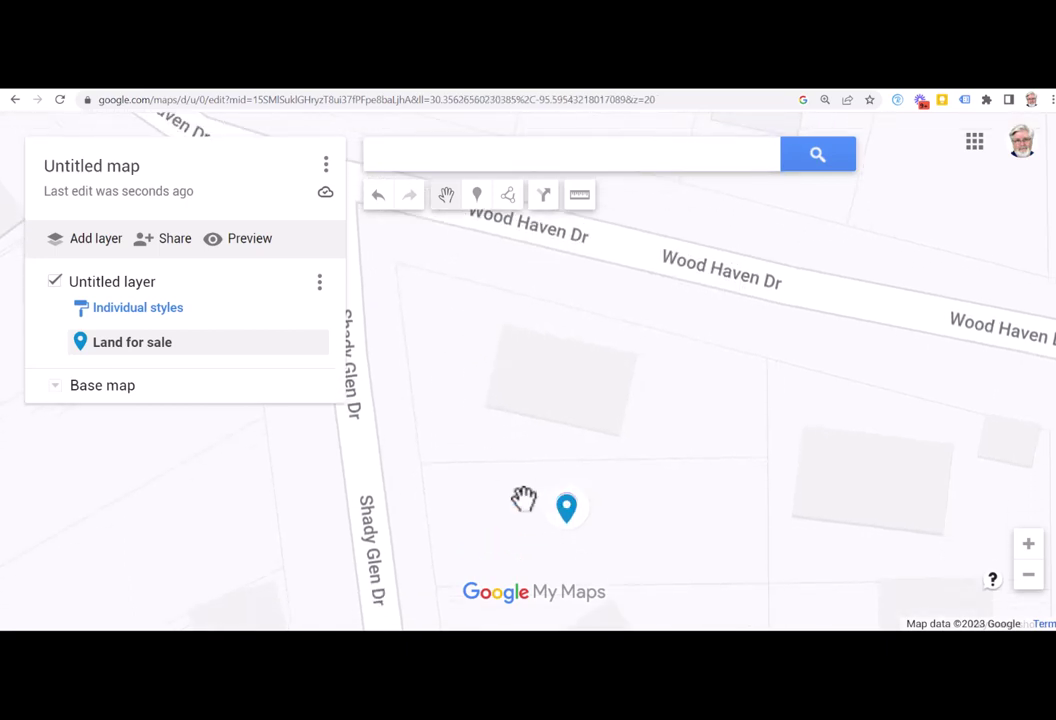
pyautogui.moveTo(507, 505); pyautogui.dragTo(511, 427)
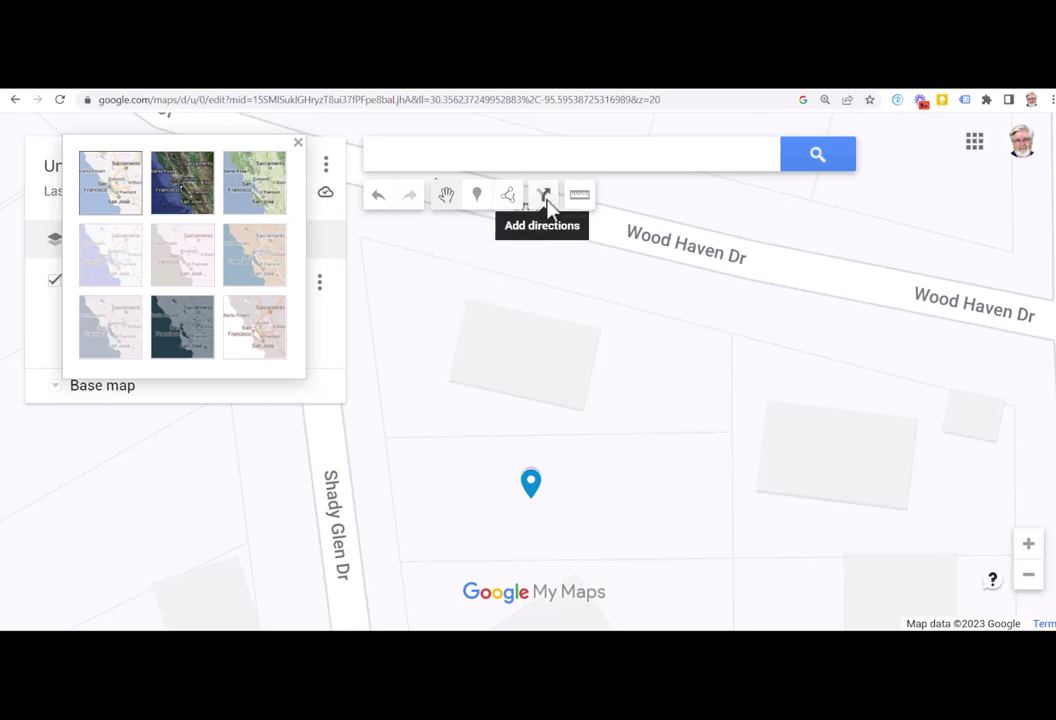
pyautogui.click(513, 205)
pyautogui.click(512, 207)
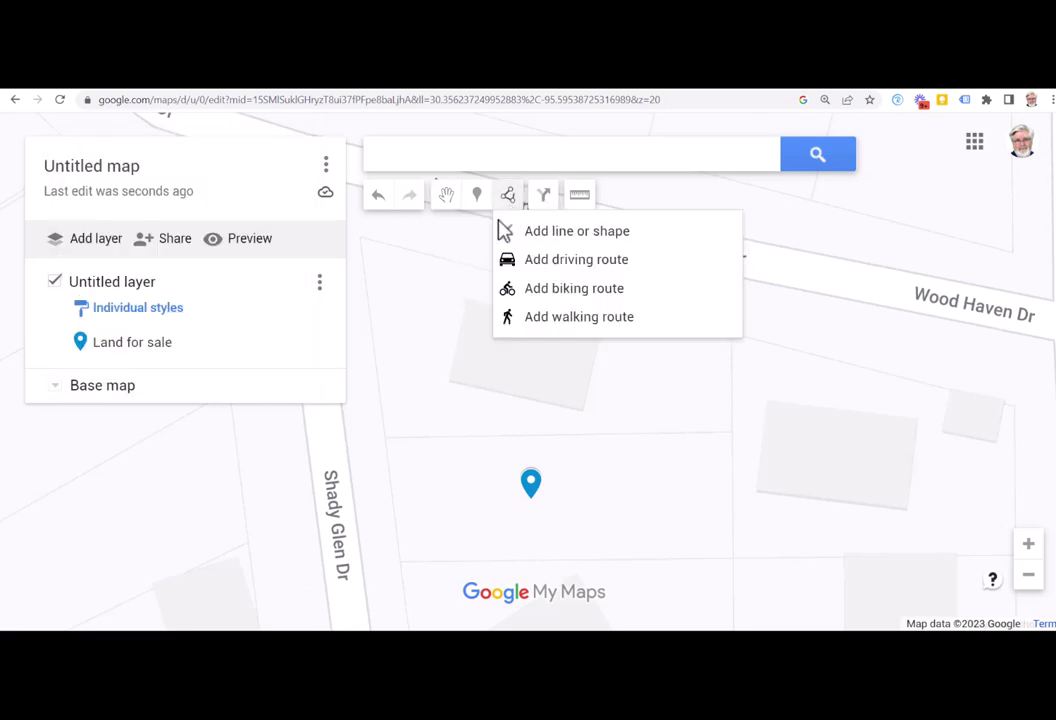
pyautogui.click(531, 240)
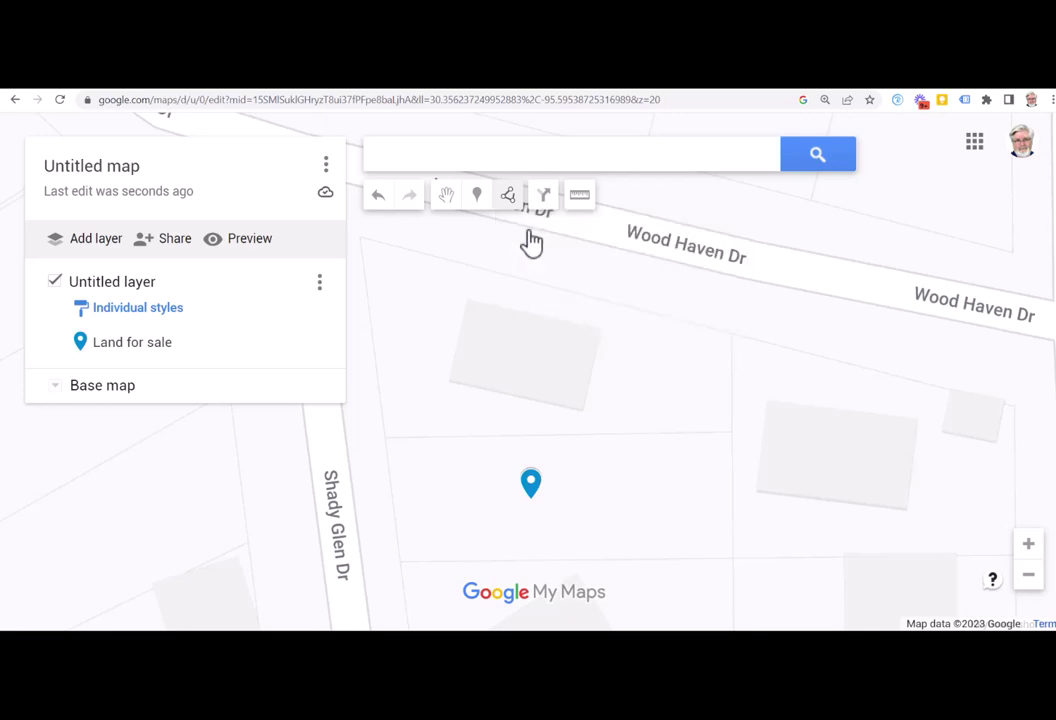
pyautogui.click(386, 436)
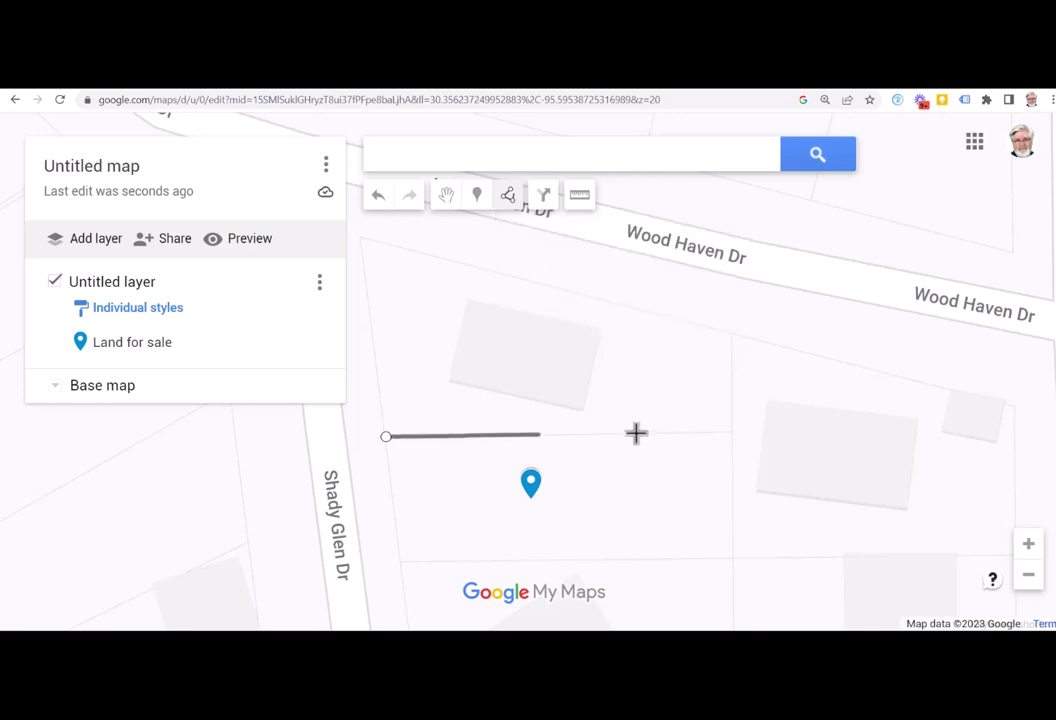
pyautogui.click(730, 432)
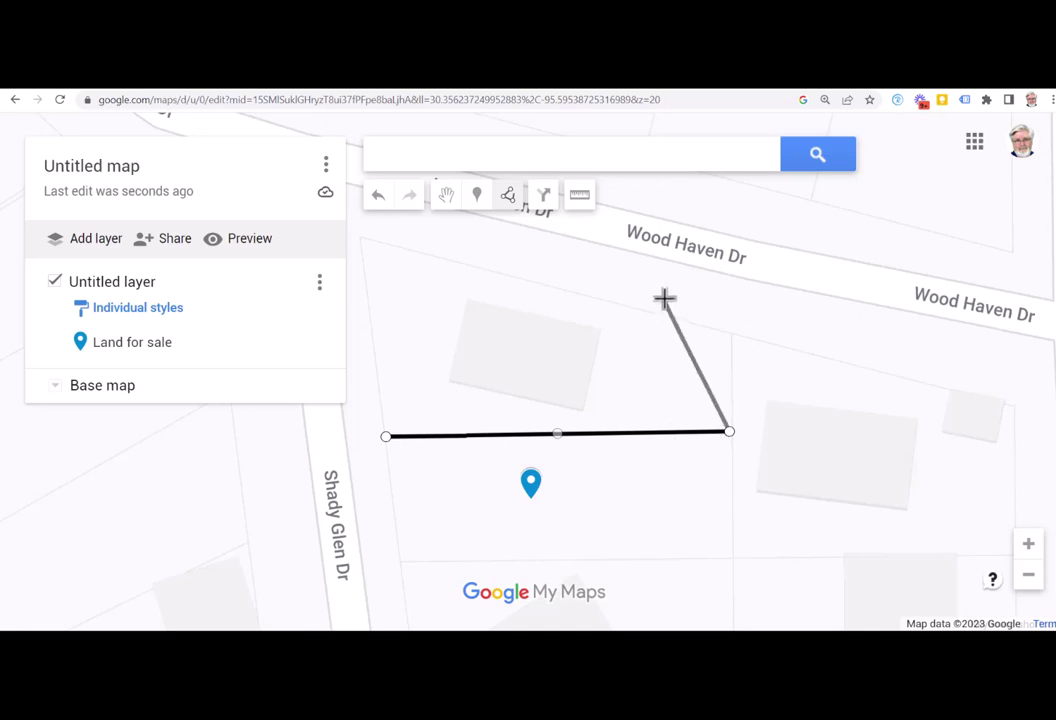
pyautogui.click(679, 500)
pyautogui.click(679, 500)
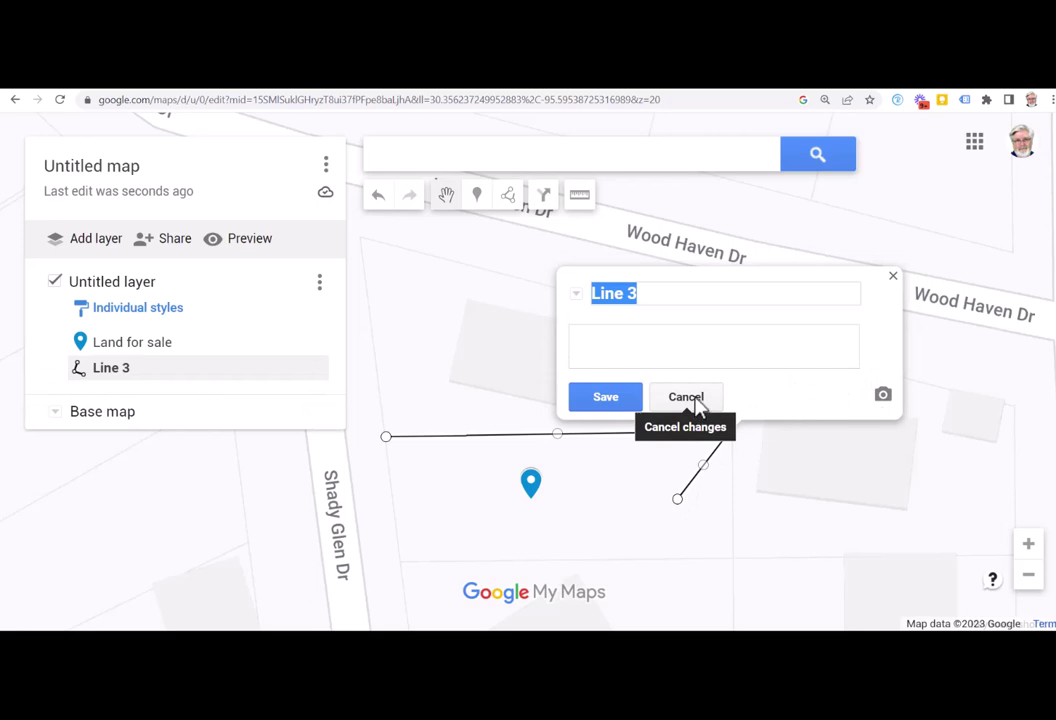
pyautogui.click(893, 278)
pyautogui.hotkey('ctrl', 'm')
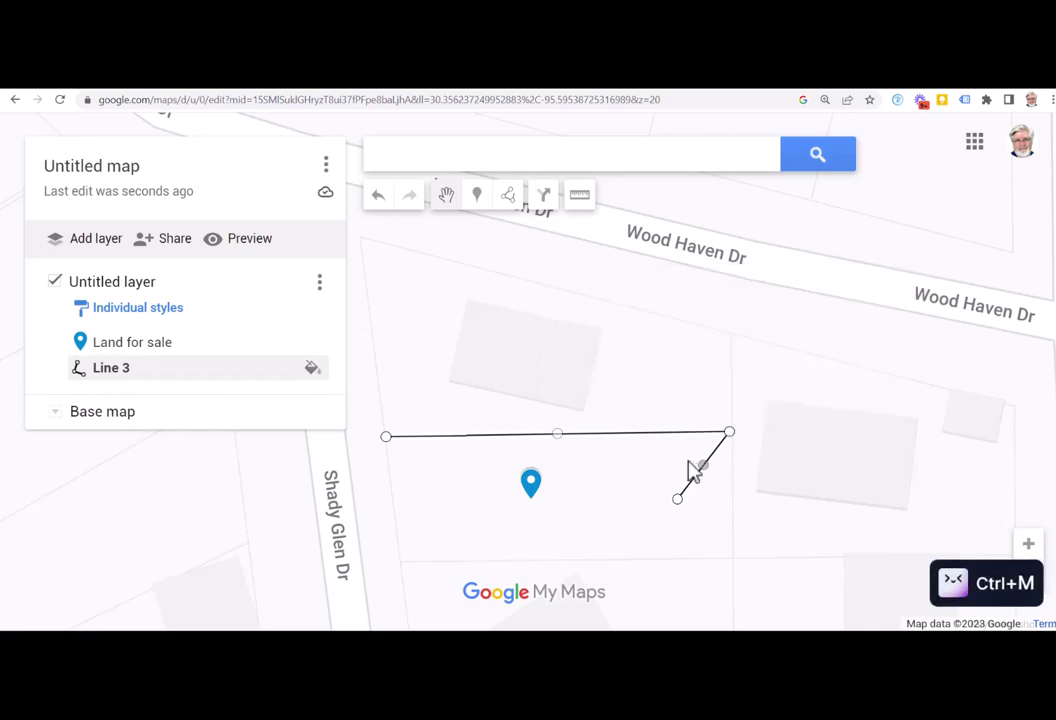
pyautogui.press('Delete')
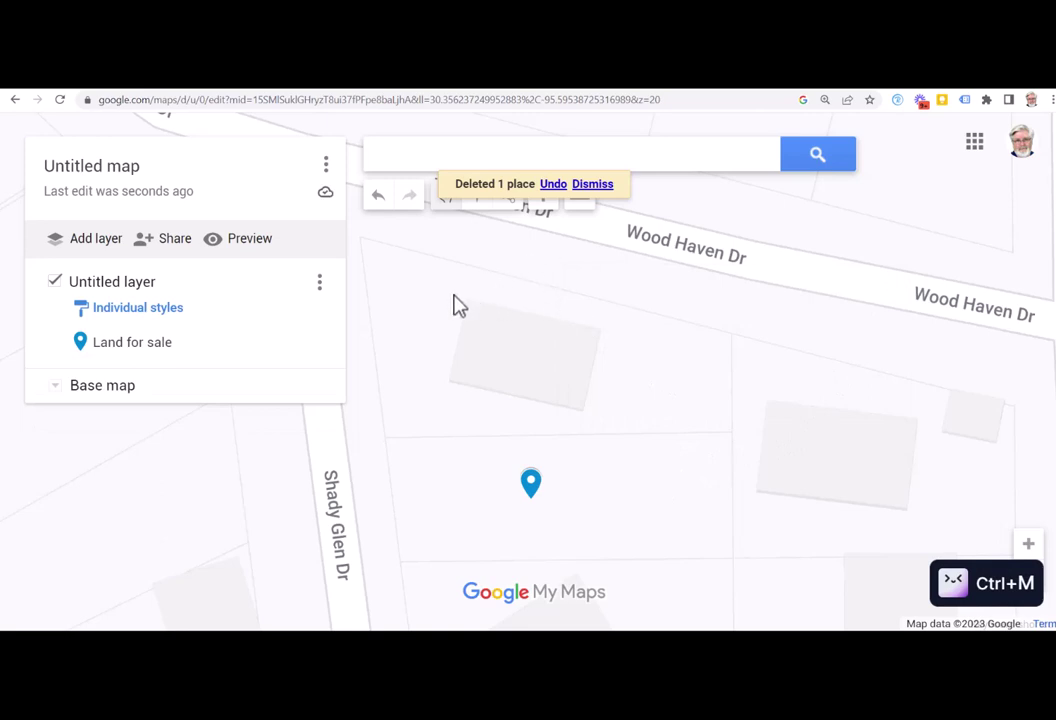
pyautogui.click(593, 186)
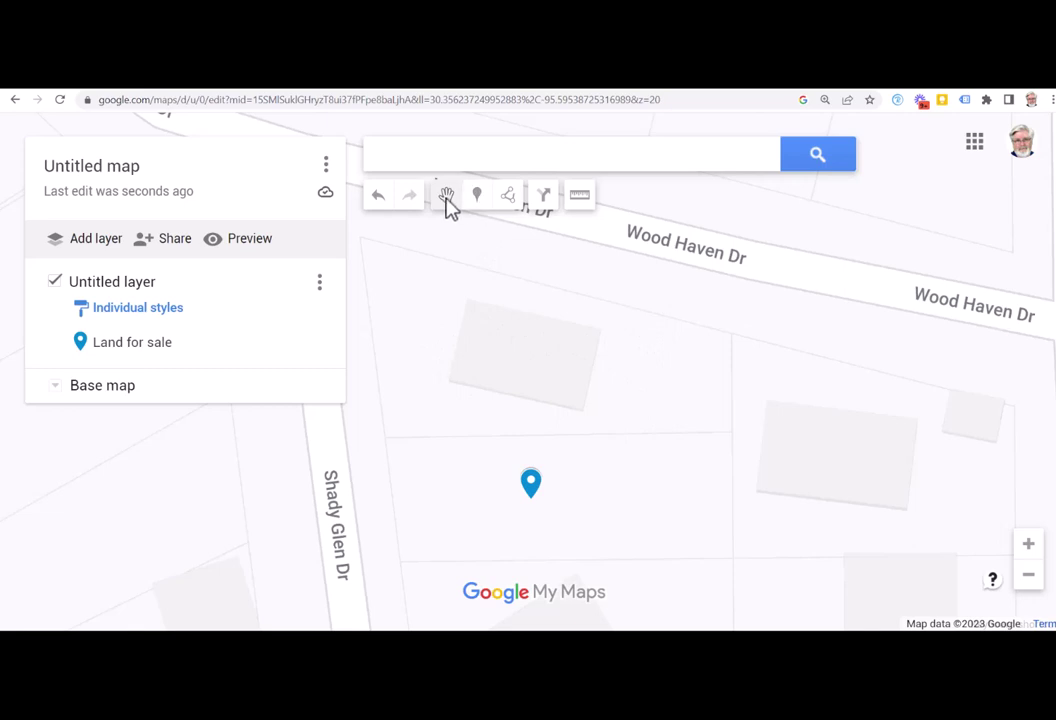
# Draw a closed four-corner shape along the boundaries of the lot holding the "Land for sale" marker, and save it
pyautogui.moveTo(445, 325); pyautogui.dragTo(491, 283)
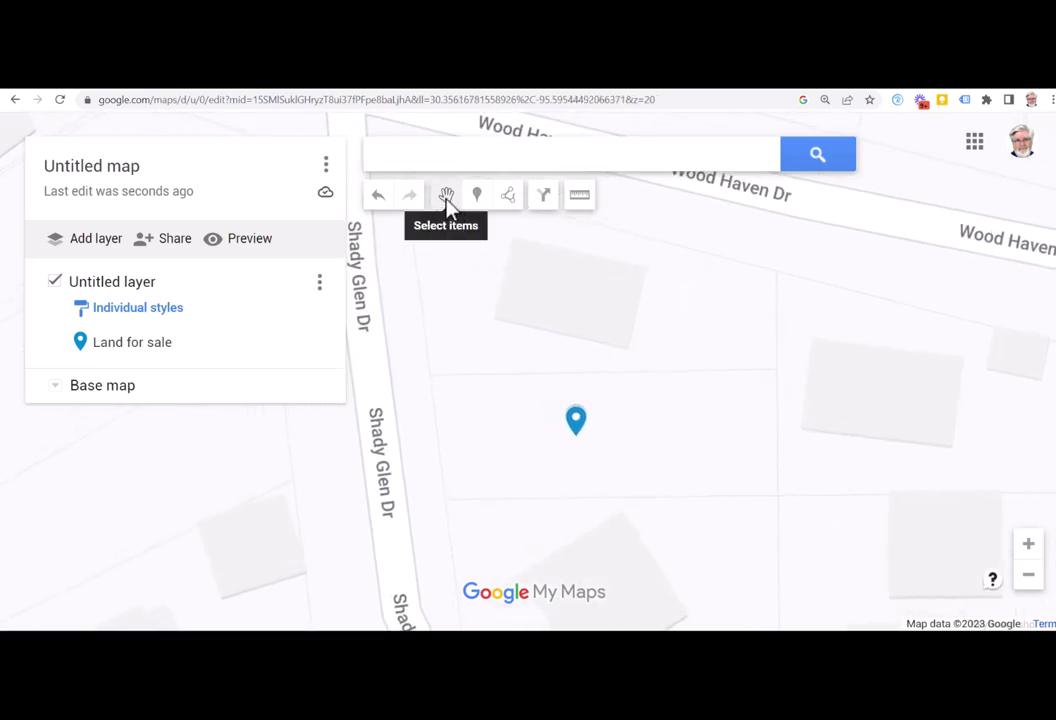
pyautogui.moveTo(464, 330); pyautogui.dragTo(476, 301)
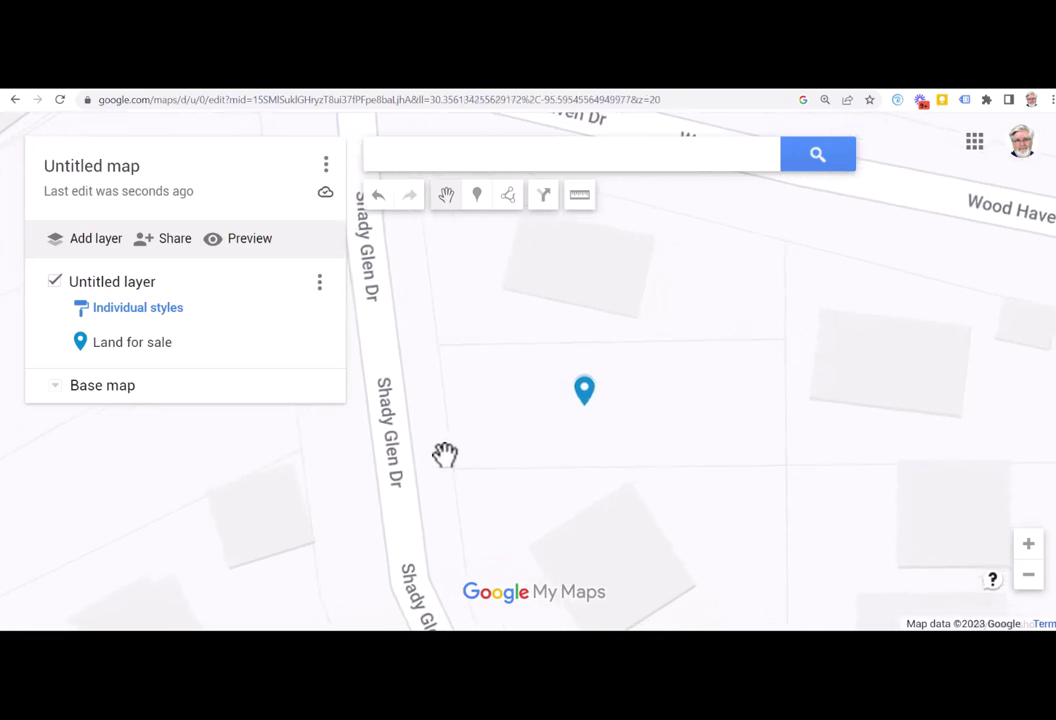
pyautogui.click(510, 200)
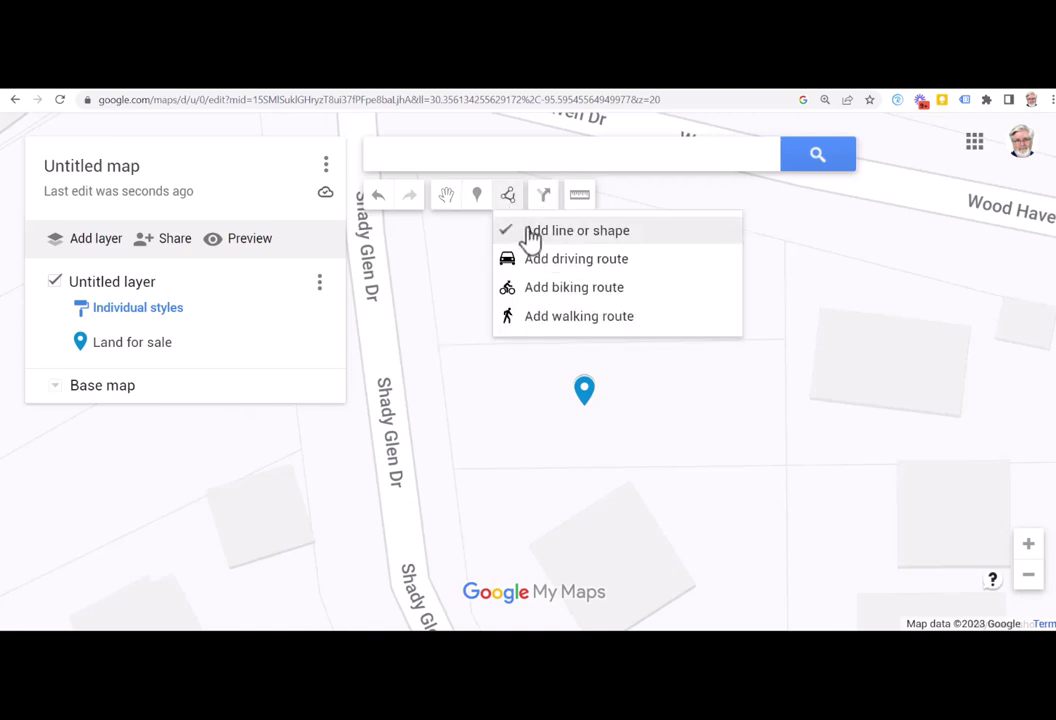
pyautogui.click(440, 346)
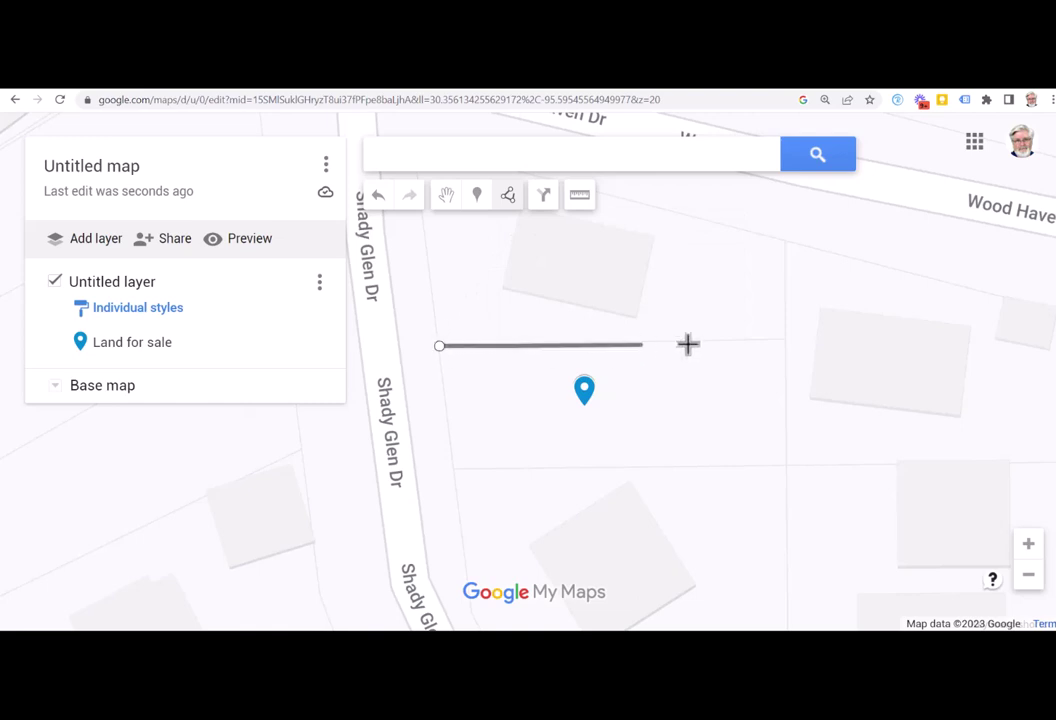
pyautogui.click(783, 339)
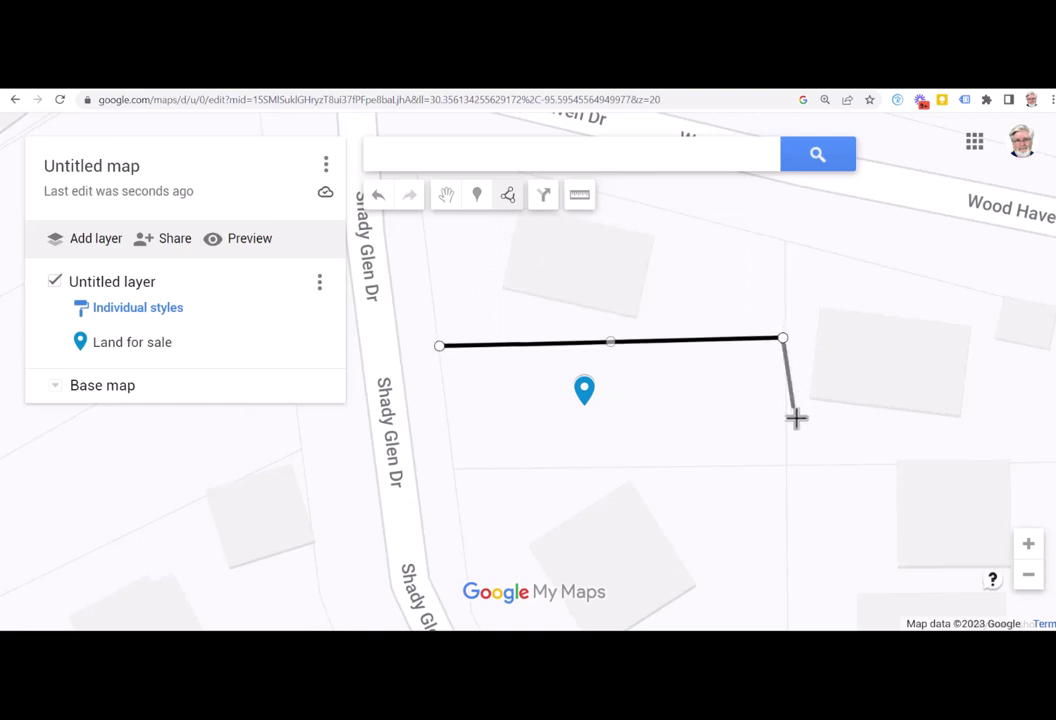
pyautogui.click(789, 463)
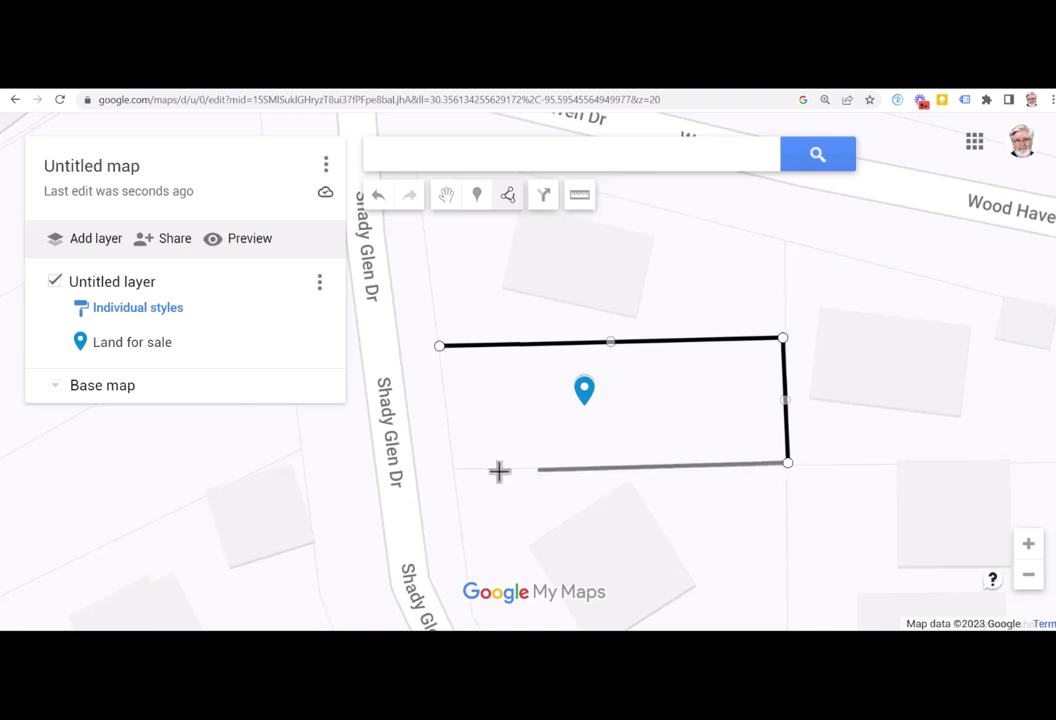
pyautogui.click(455, 469)
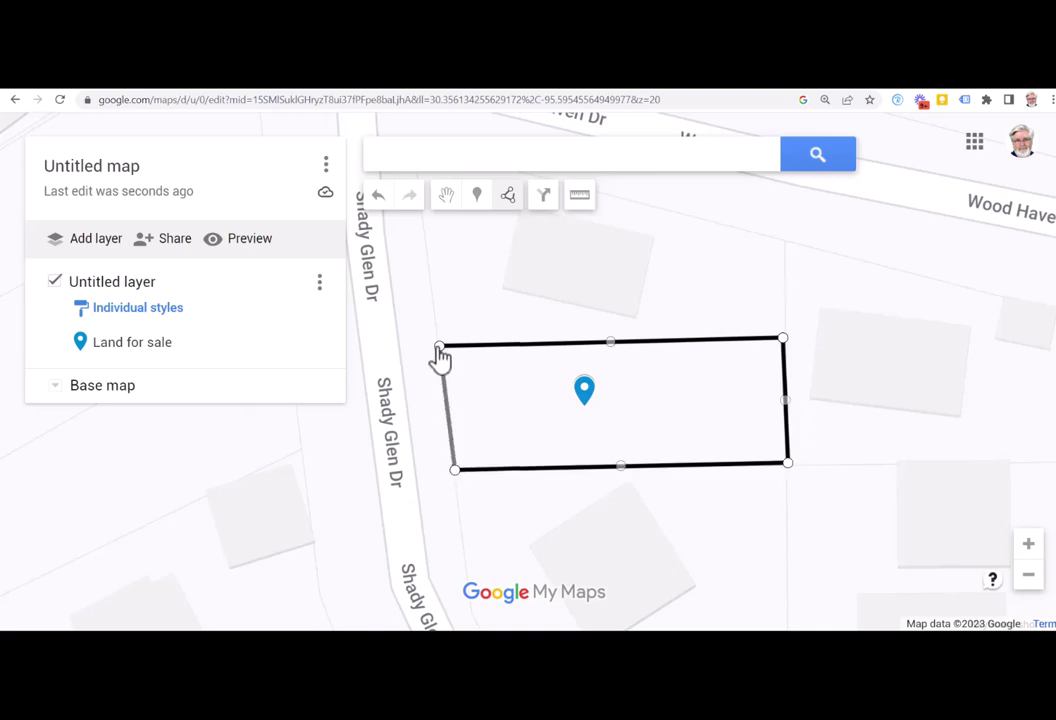
pyautogui.click(440, 348)
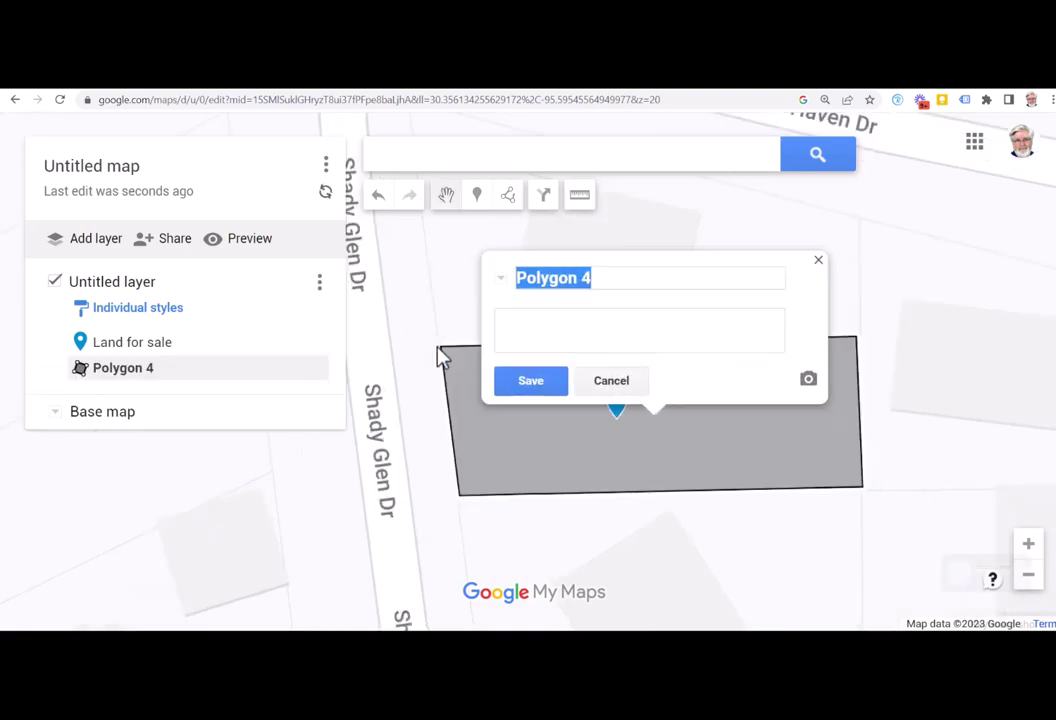
pyautogui.scroll(2, 438, 352)
pyautogui.hotkey('ctrl', 'm')
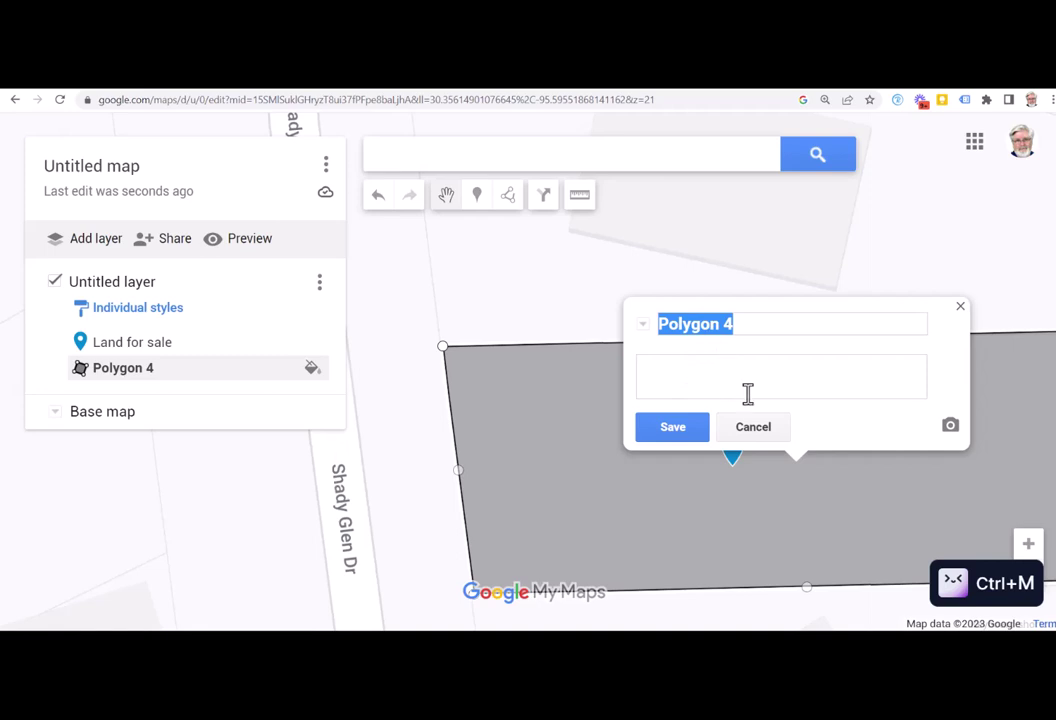
pyautogui.click(669, 432)
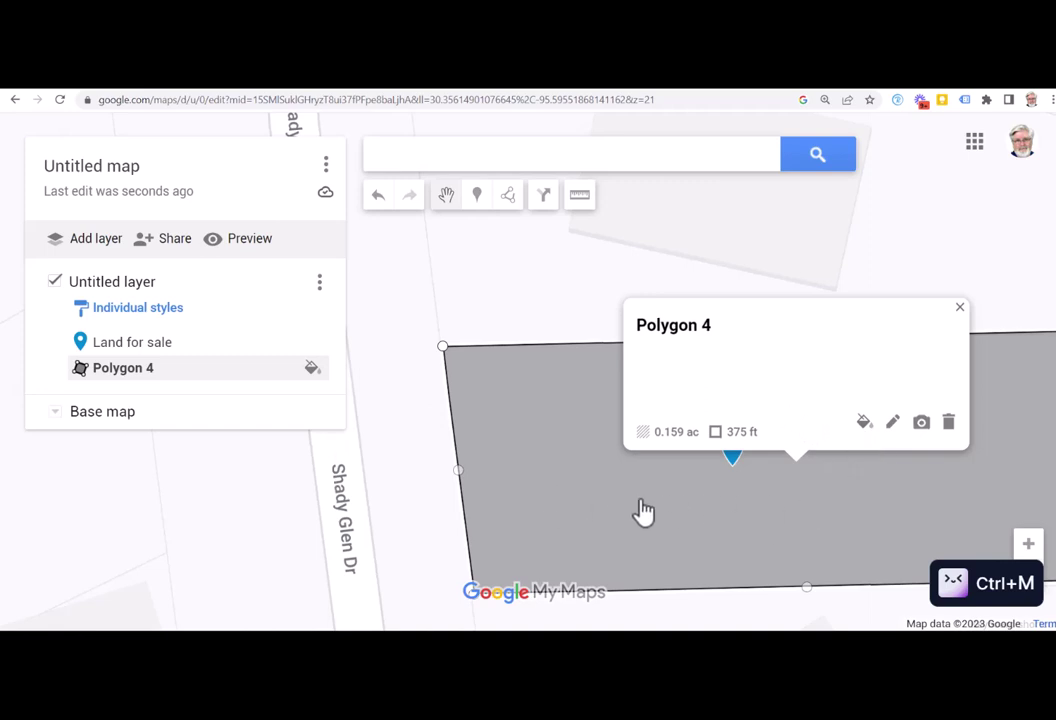
# Style the lot polygon with a fully transparent fill, a slightly thicker border and a yellow colour
pyautogui.click(864, 425)
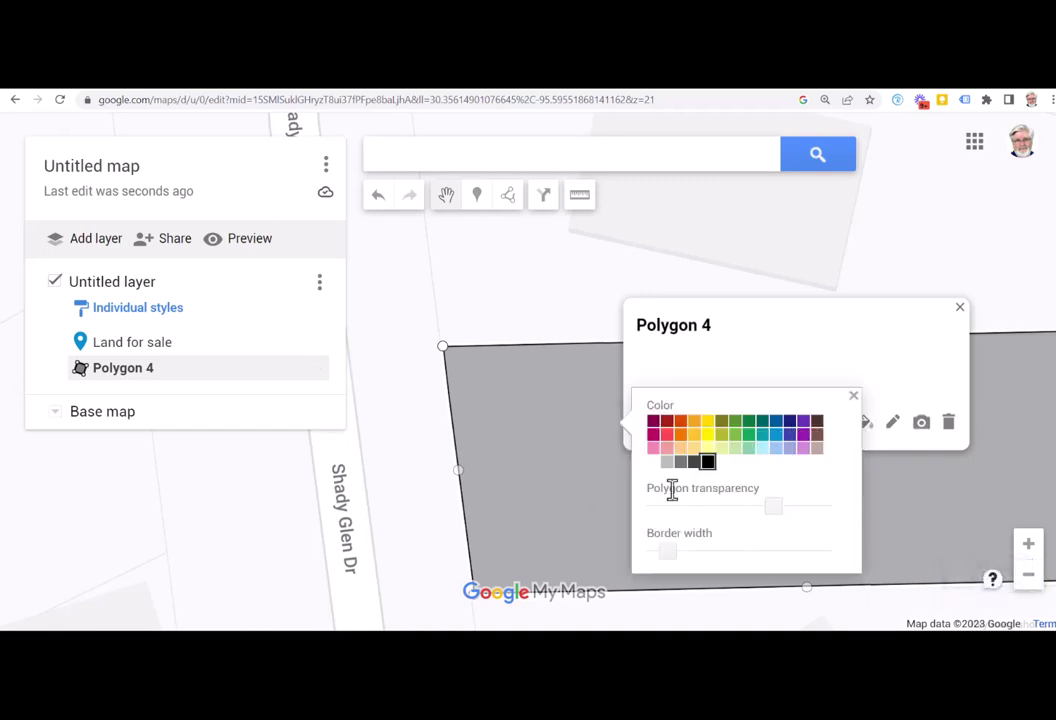
pyautogui.click(764, 511)
pyautogui.moveTo(784, 512); pyautogui.dragTo(828, 510)
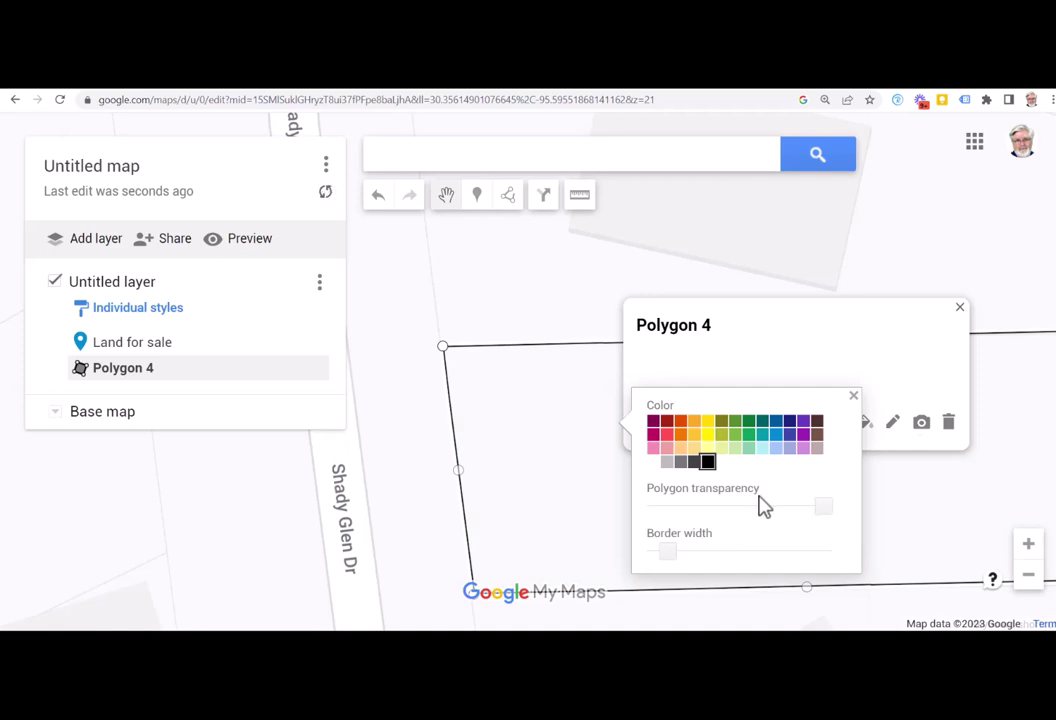
pyautogui.moveTo(668, 557); pyautogui.dragTo(691, 557)
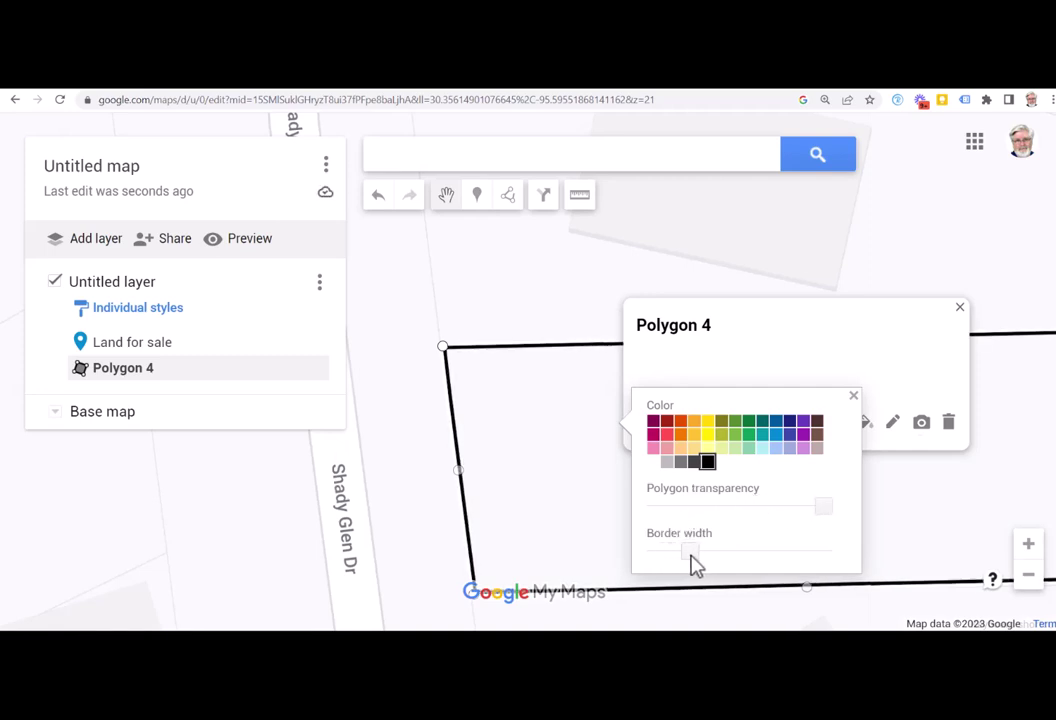
pyautogui.click(706, 428)
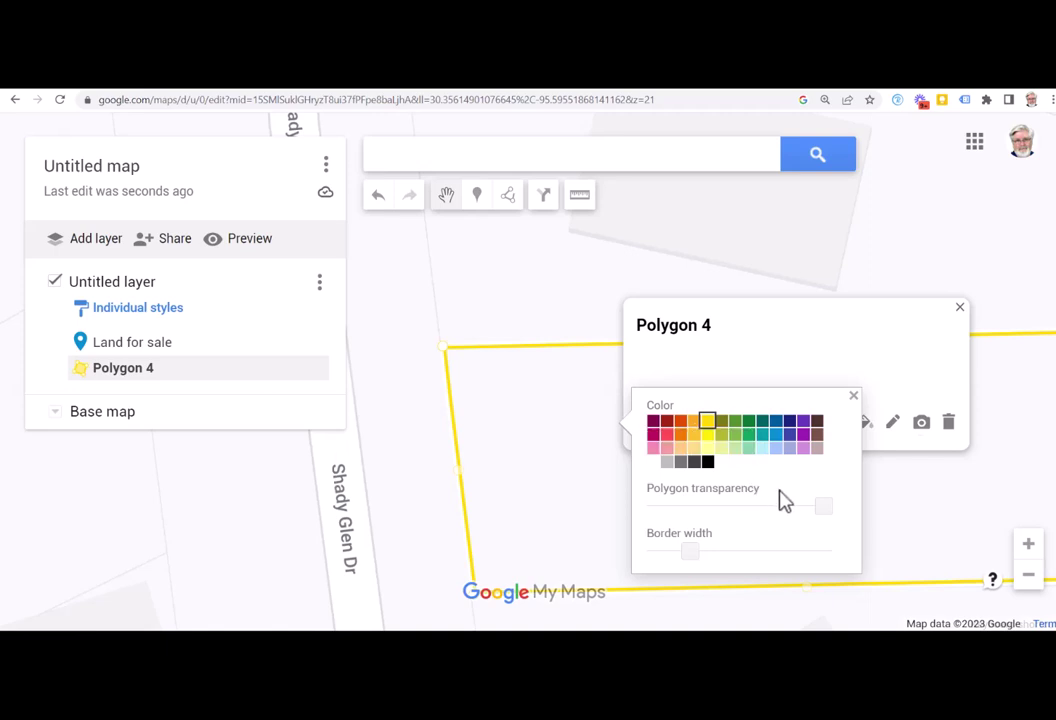
pyautogui.click(853, 396)
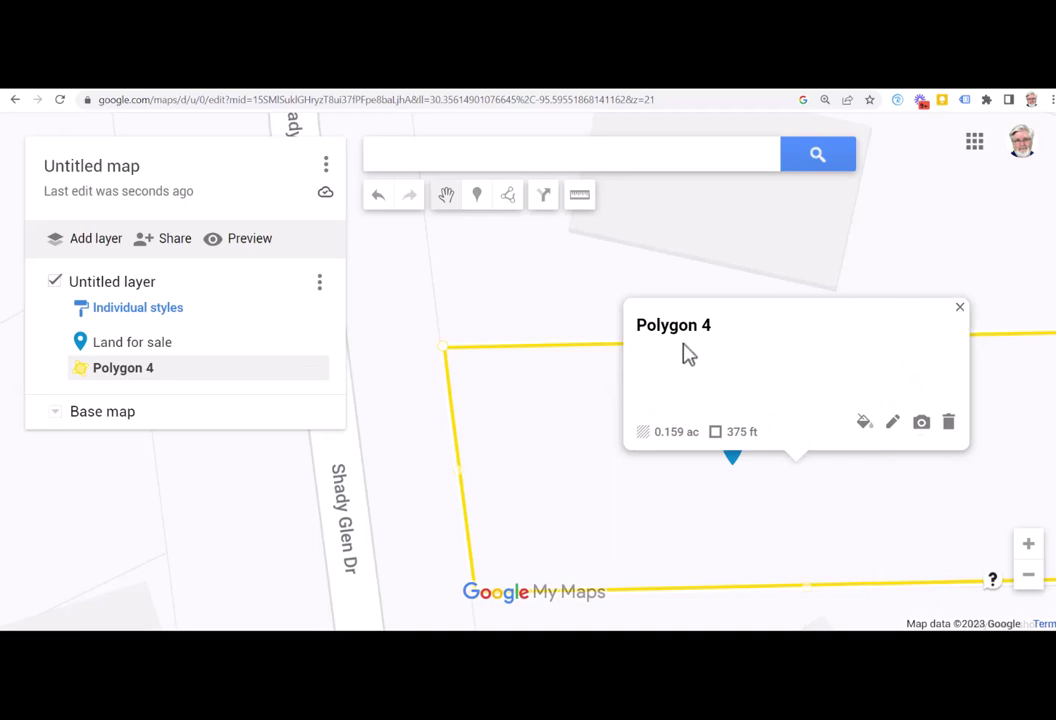
# Rename the lot polygon to "Lot 5", save it and close its card
pyautogui.click(892, 422)
pyautogui.hotkey('ctrl', 'm')
pyautogui.moveTo(733, 330); pyautogui.dragTo(641, 328)
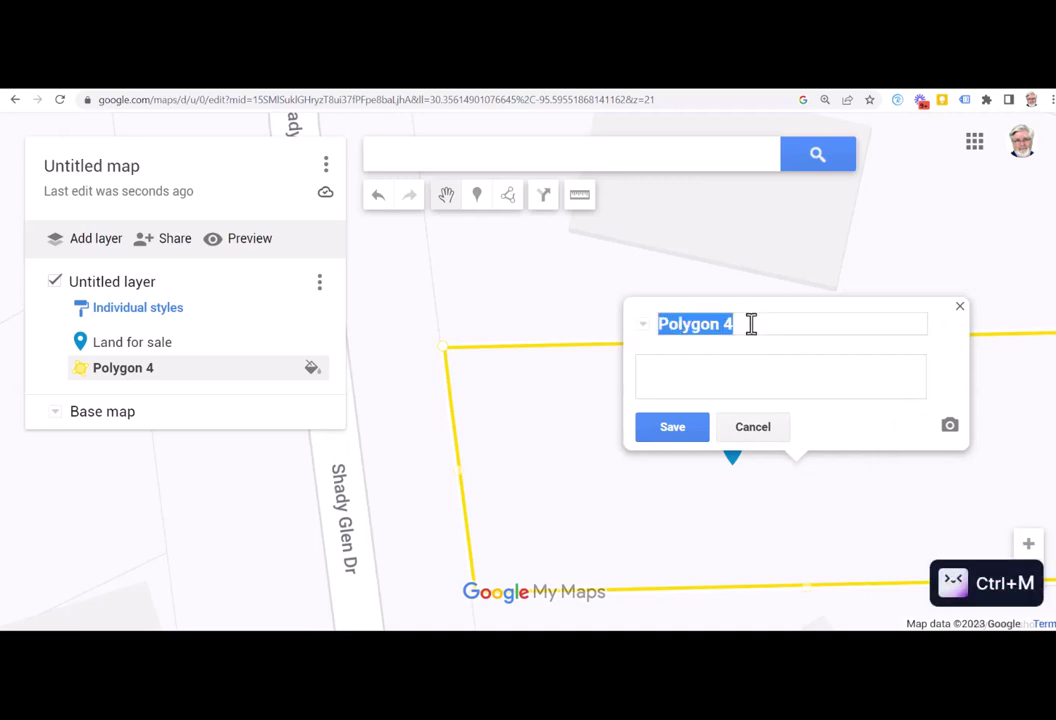
pyautogui.write('Lot 5')
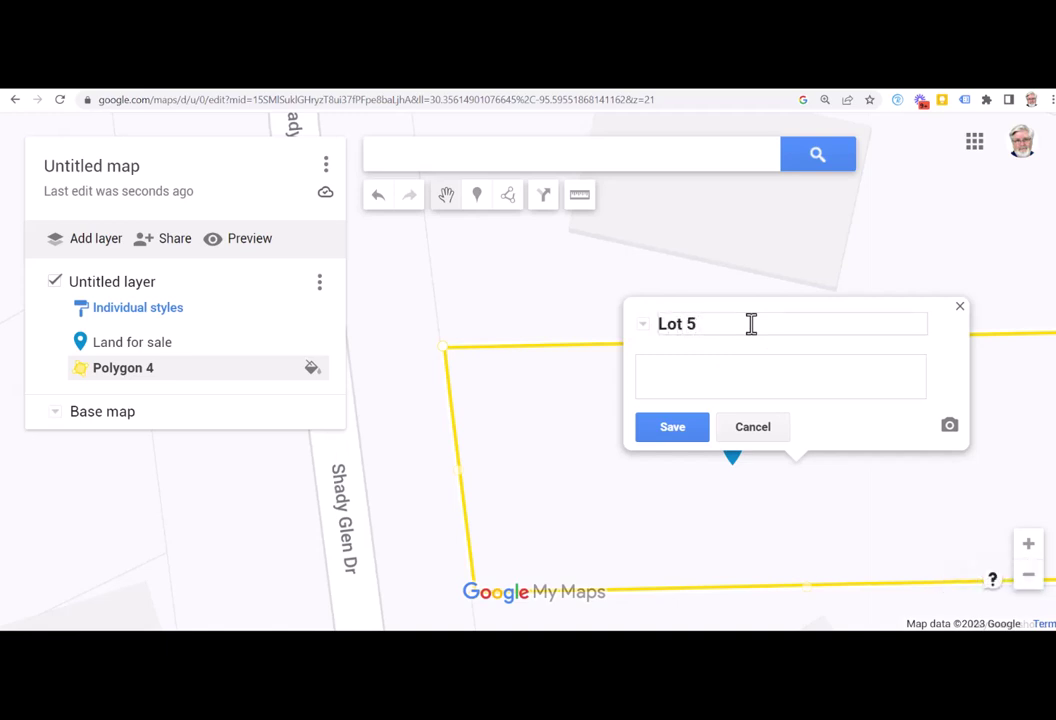
pyautogui.click(679, 434)
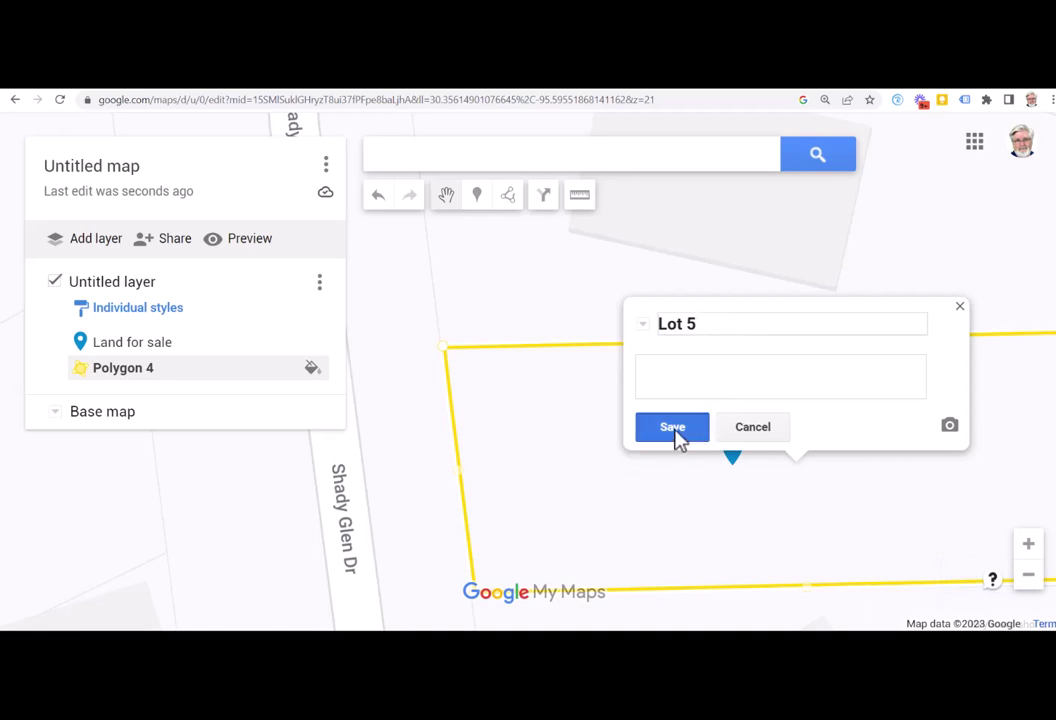
pyautogui.click(961, 310)
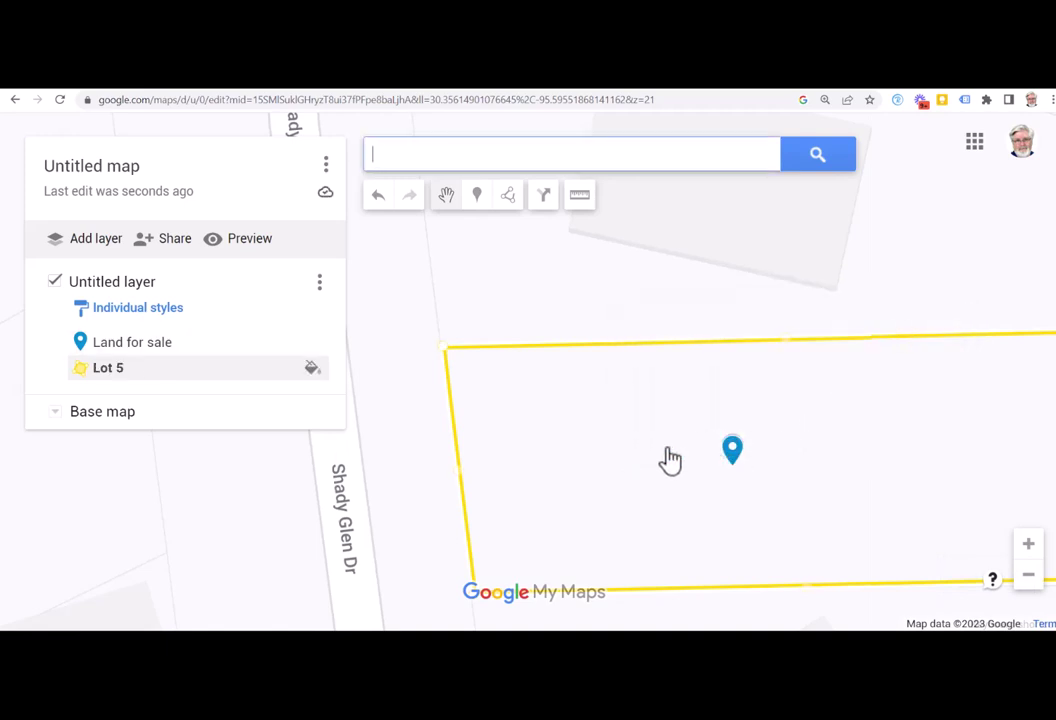
# Switch the base map to the satellite style
pyautogui.scroll(-2, 669, 460)
pyautogui.moveTo(637, 457); pyautogui.dragTo(611, 403)
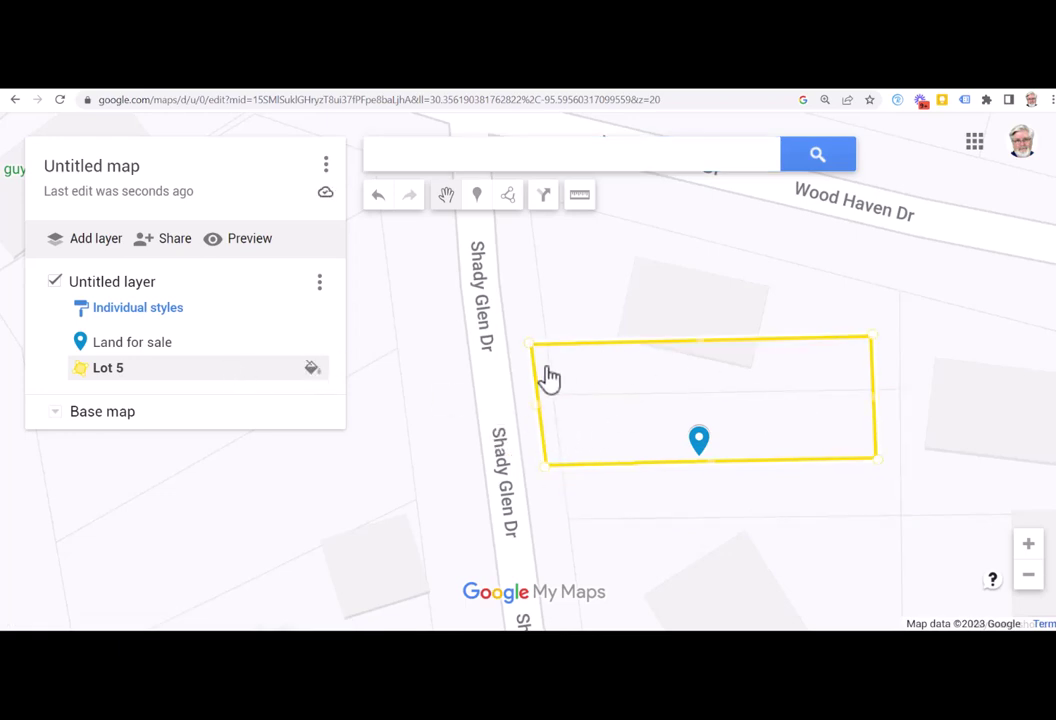
pyautogui.moveTo(167, 378)
pyautogui.click(56, 414)
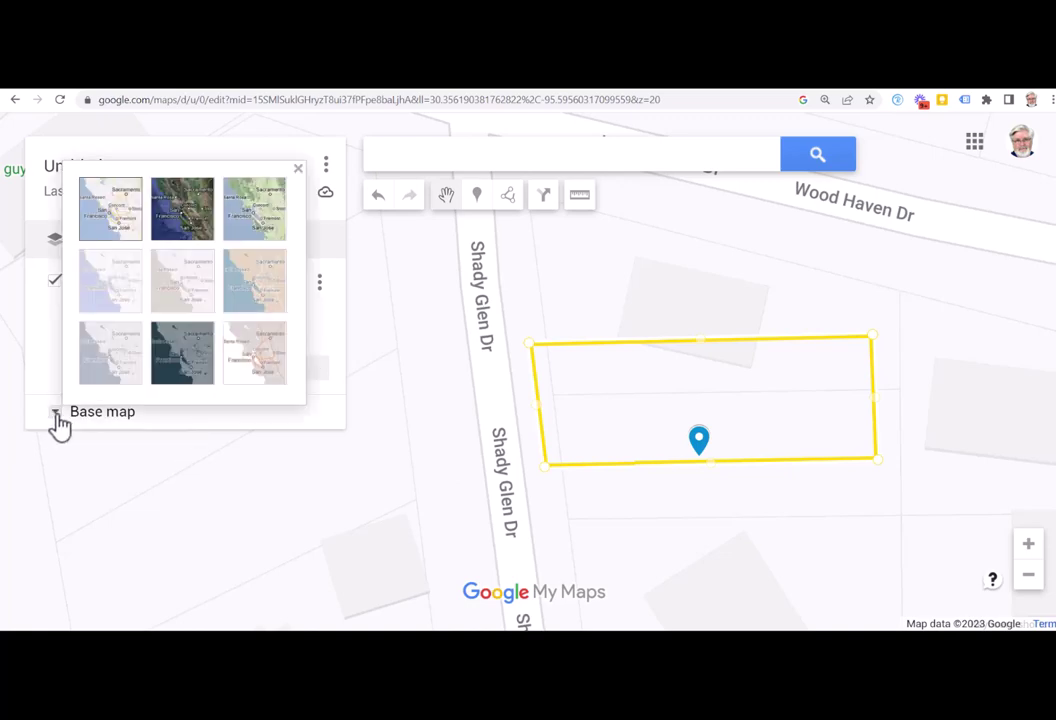
pyautogui.click(181, 230)
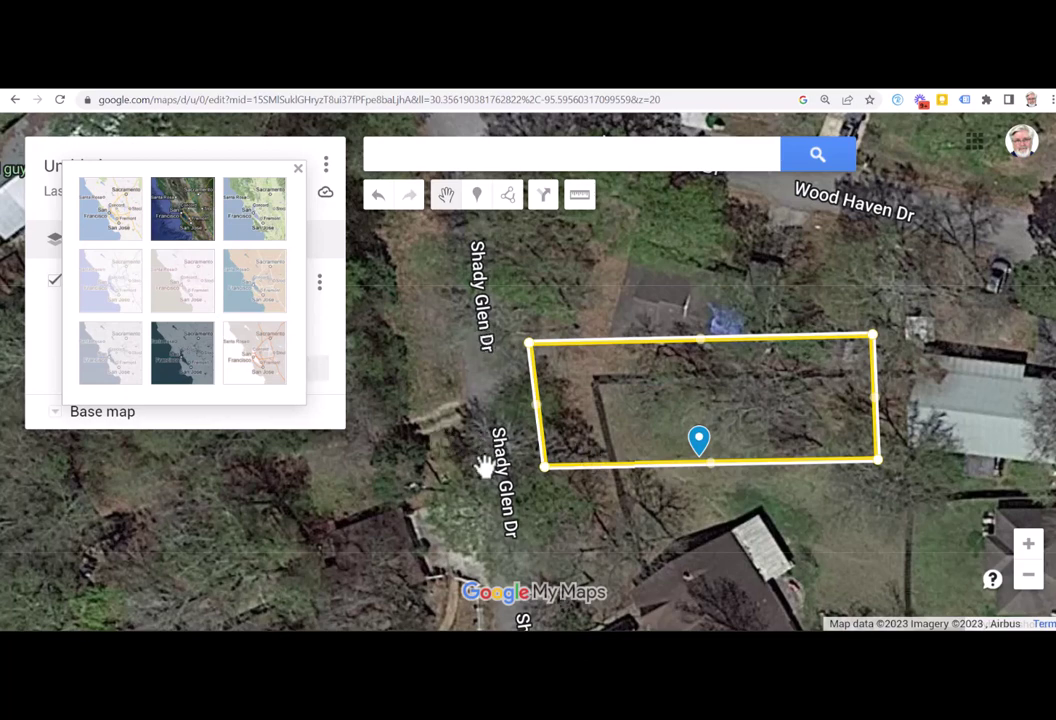
# Add a driving directions layer with the "Land for sale" marker as both start and destination, clearing and re-entering the destination once
pyautogui.scroll(-1, 486, 460)
pyautogui.scroll(-1, 486, 460)
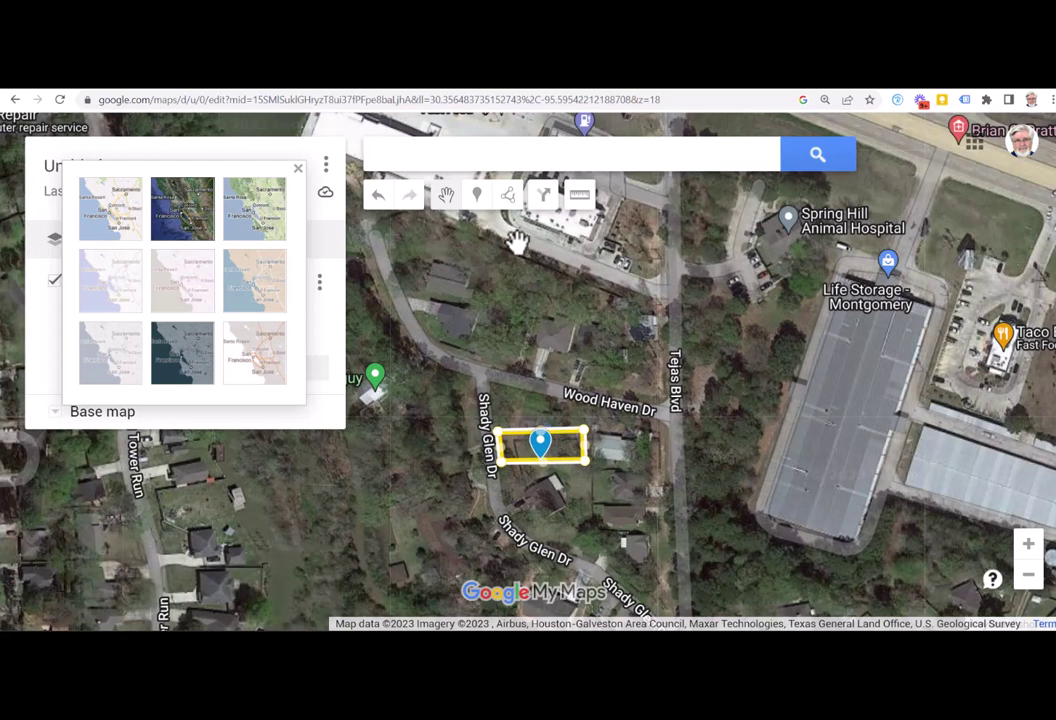
pyautogui.click(543, 196)
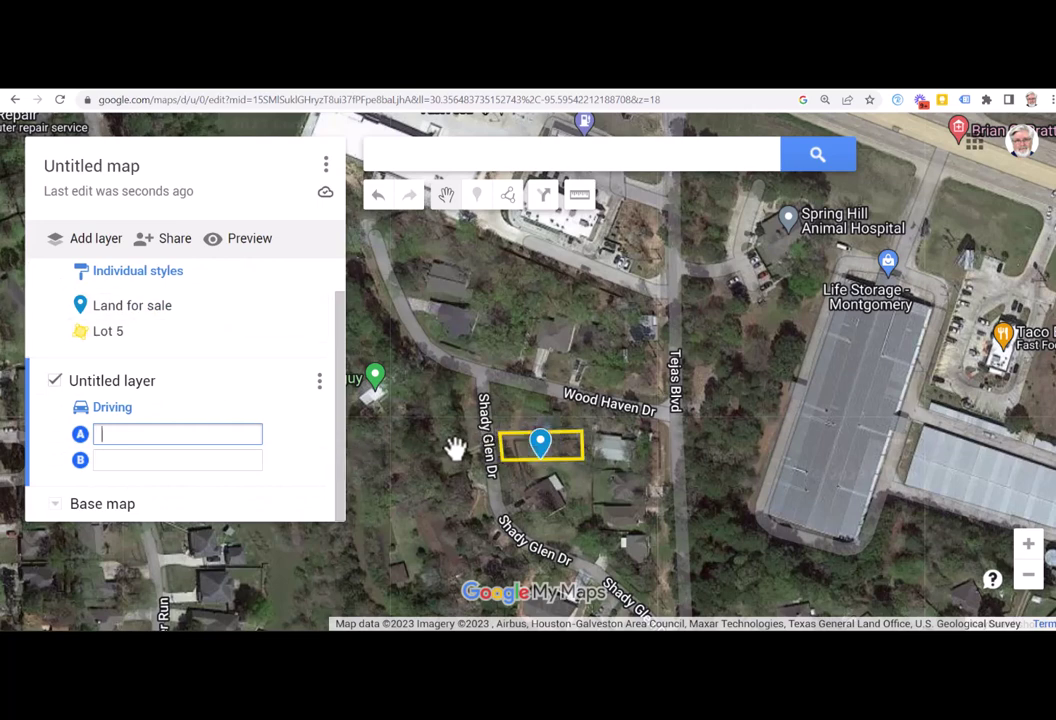
pyautogui.click(540, 445)
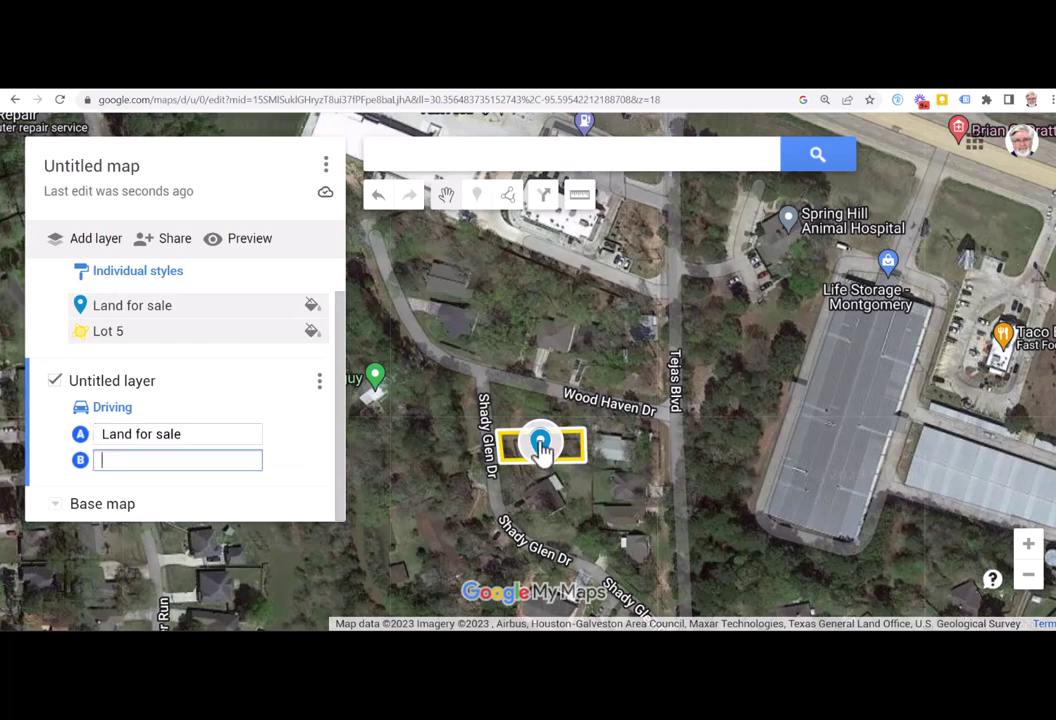
pyautogui.click(540, 445)
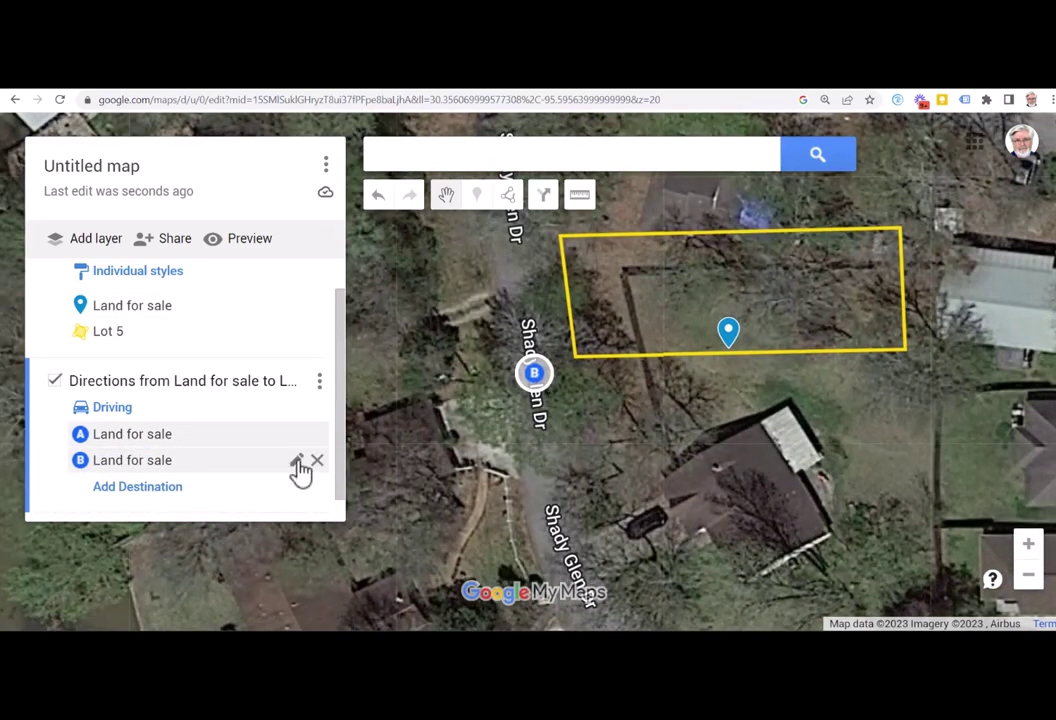
pyautogui.click(317, 464)
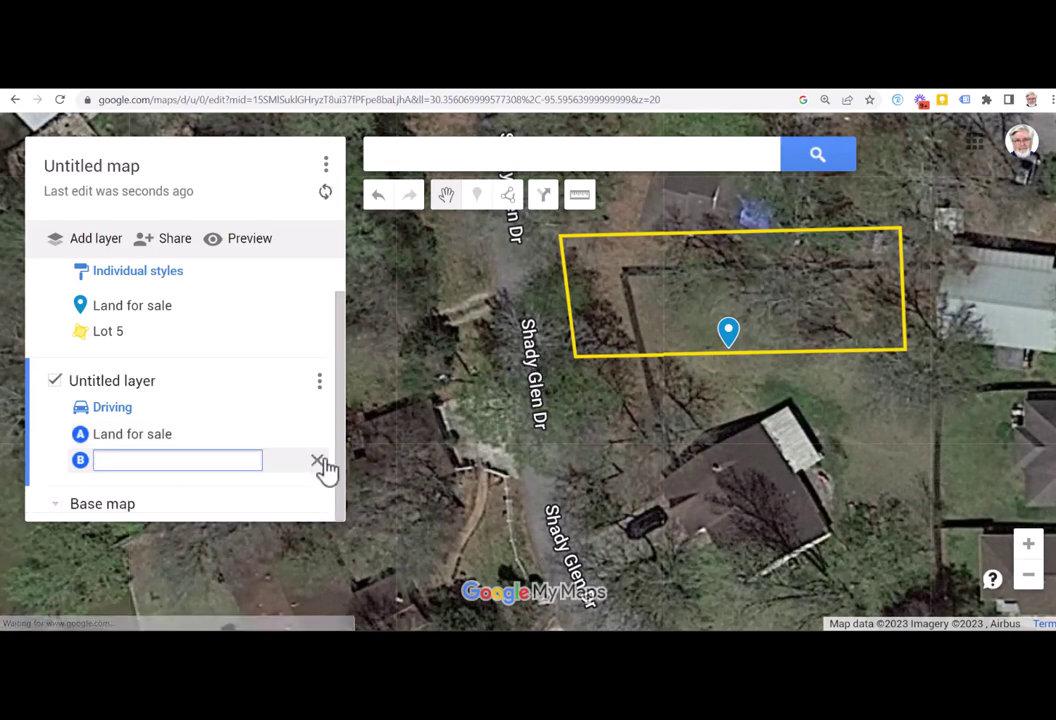
pyautogui.click(731, 331)
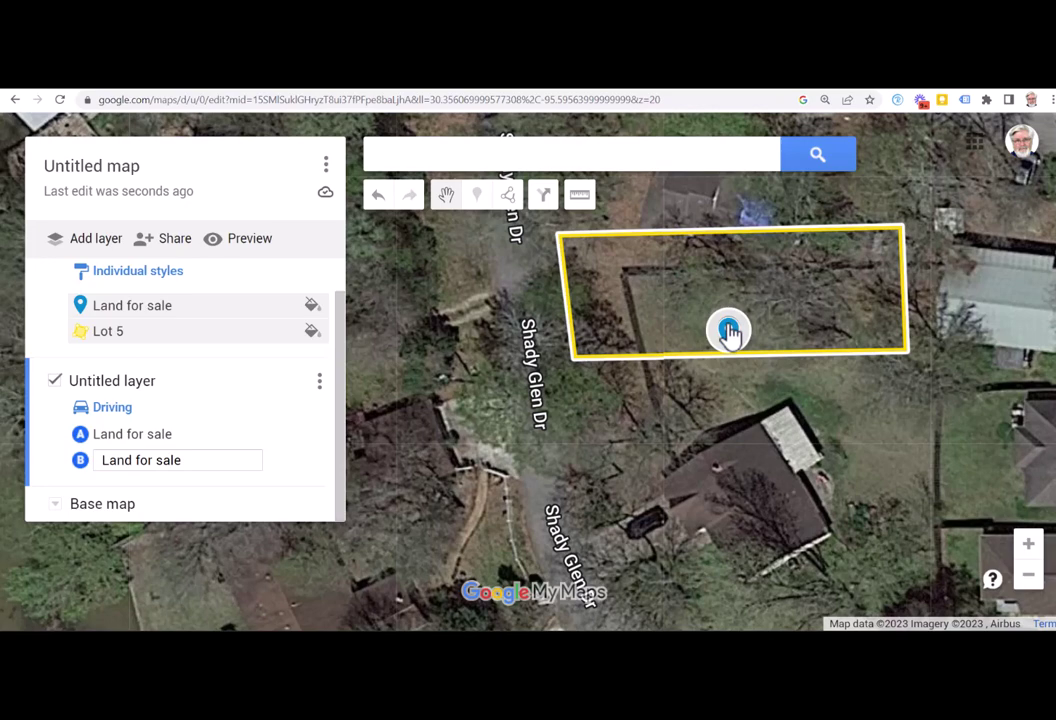
# Open the "Land for sale" marker for editing and move it from the lot's southern edge to the middle of the Lot 5 outline
pyautogui.moveTo(729, 333); pyautogui.dragTo(710, 373)
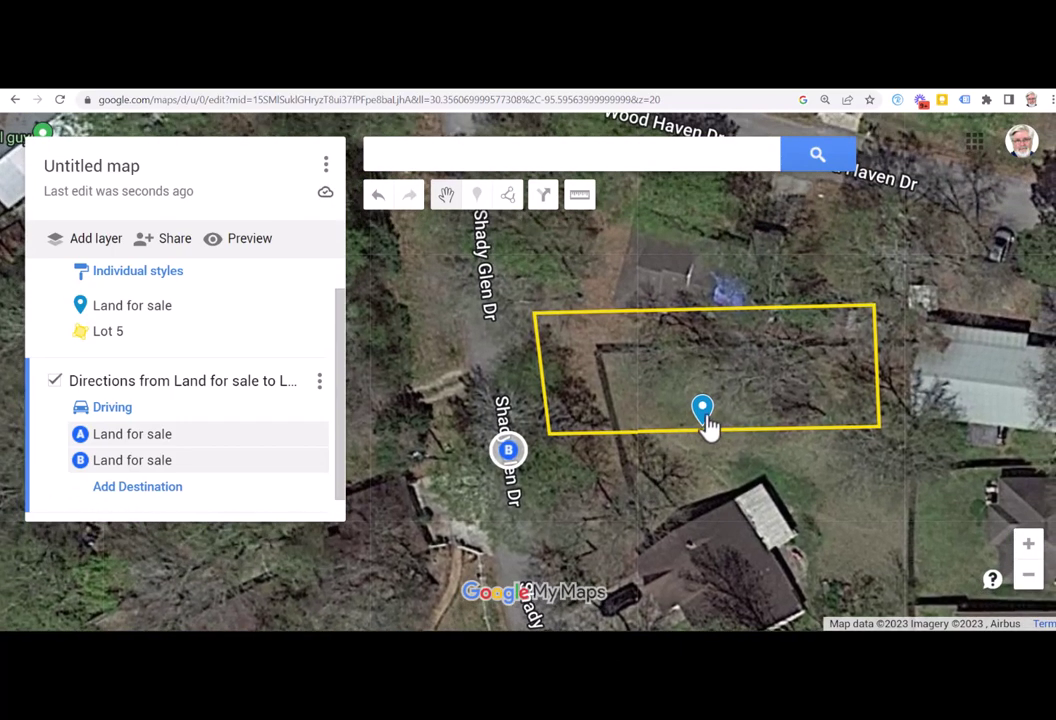
pyautogui.click(703, 411)
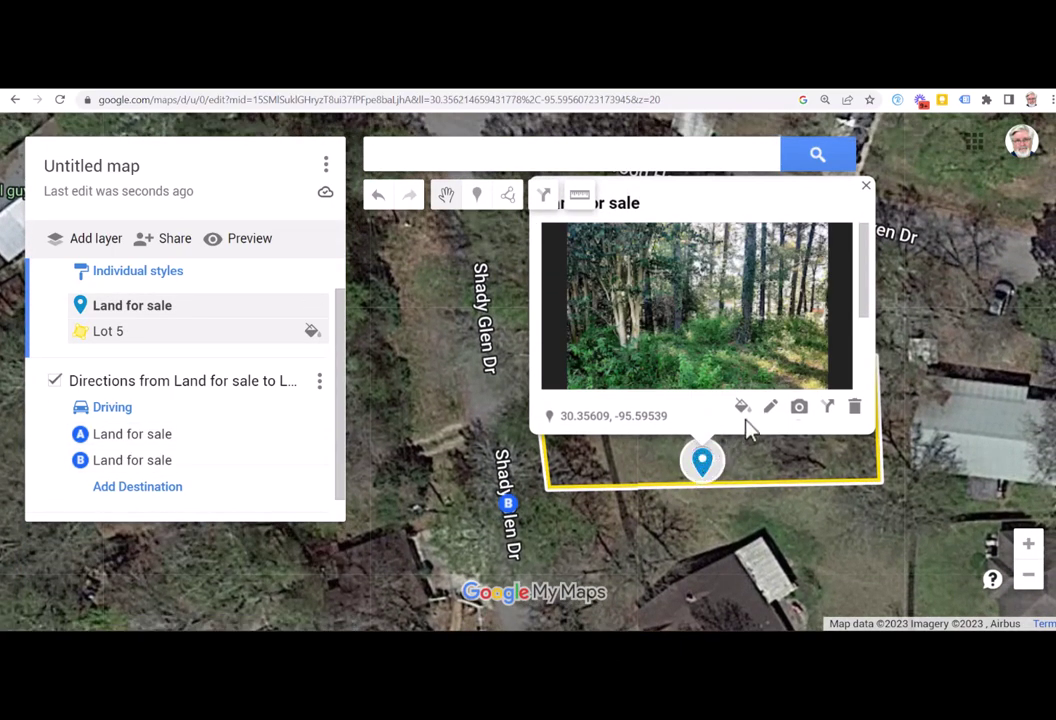
pyautogui.click(771, 410)
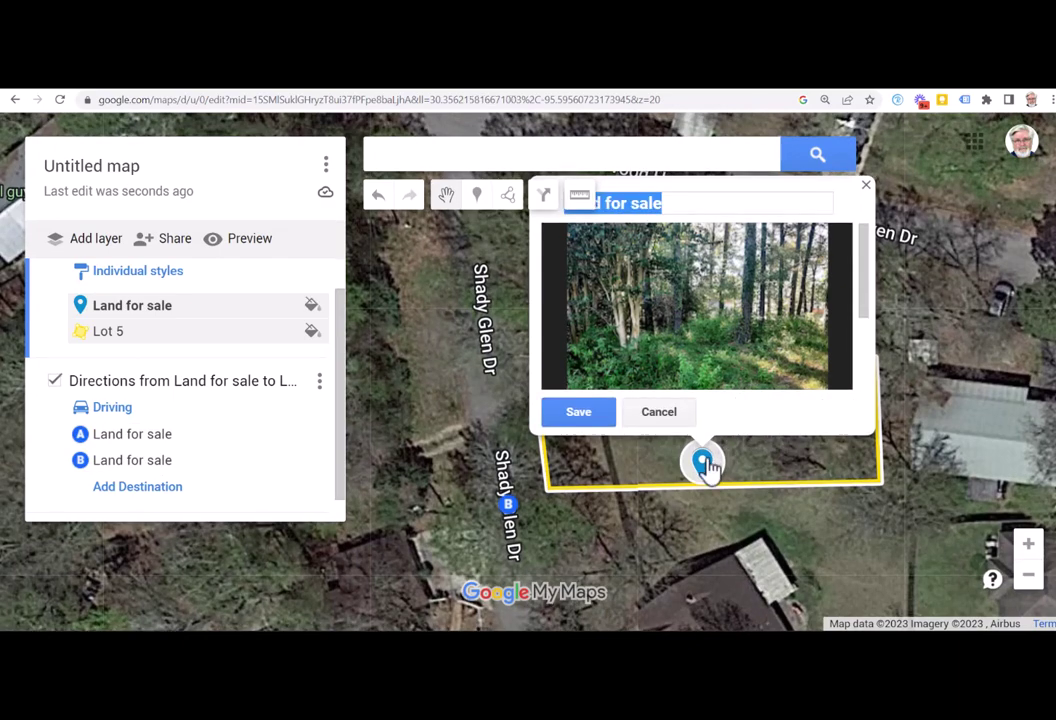
pyautogui.moveTo(704, 460); pyautogui.dragTo(708, 428)
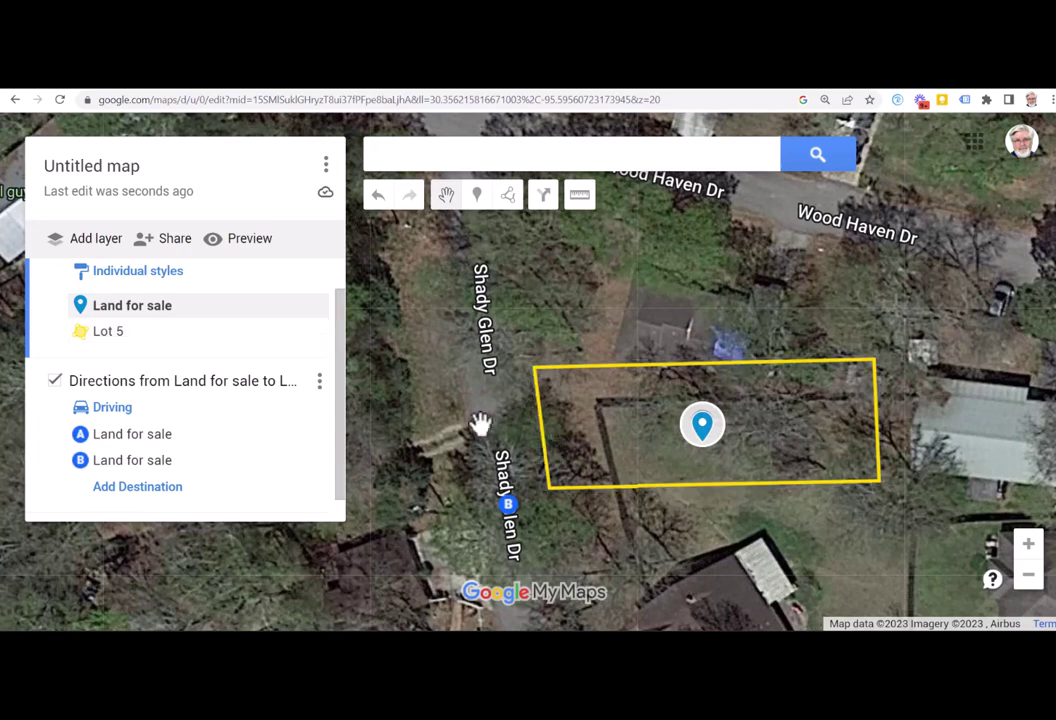
# Replace starting point A of the driving directions with Houston, TX
pyautogui.moveTo(285, 439)
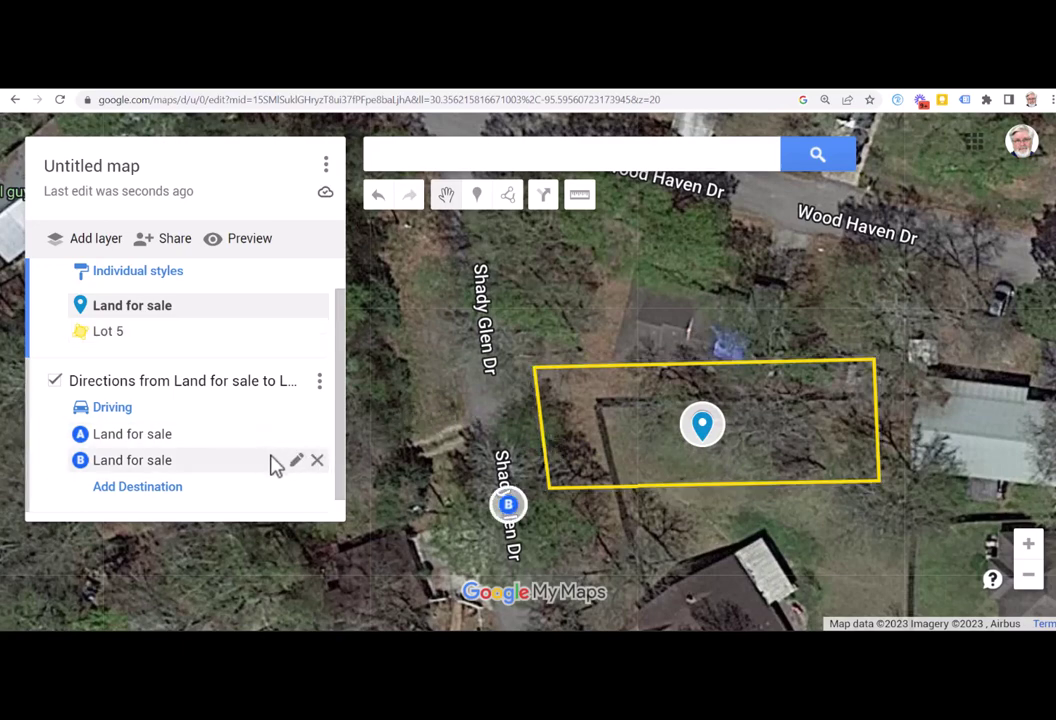
pyautogui.click(263, 440)
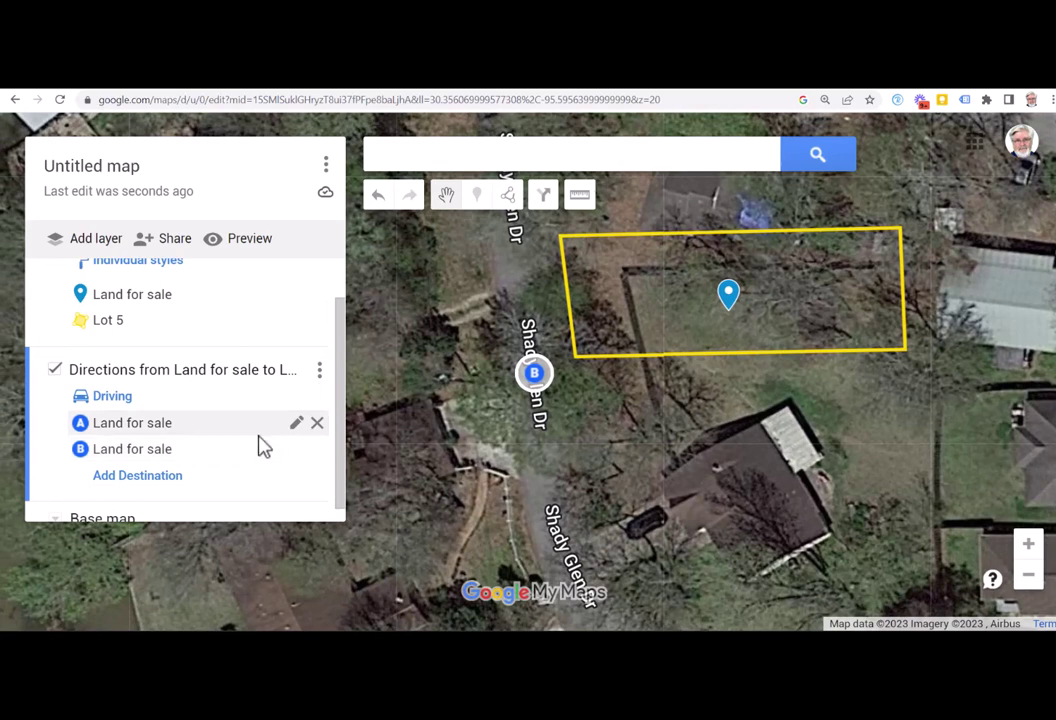
pyautogui.click(316, 423)
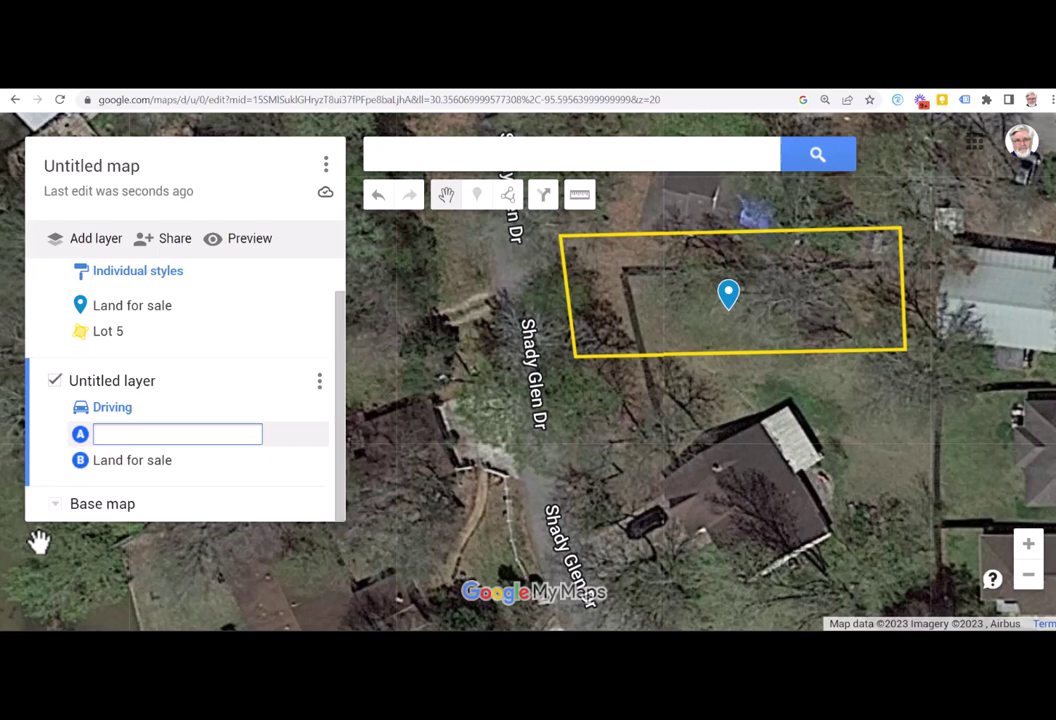
pyautogui.write('ous')
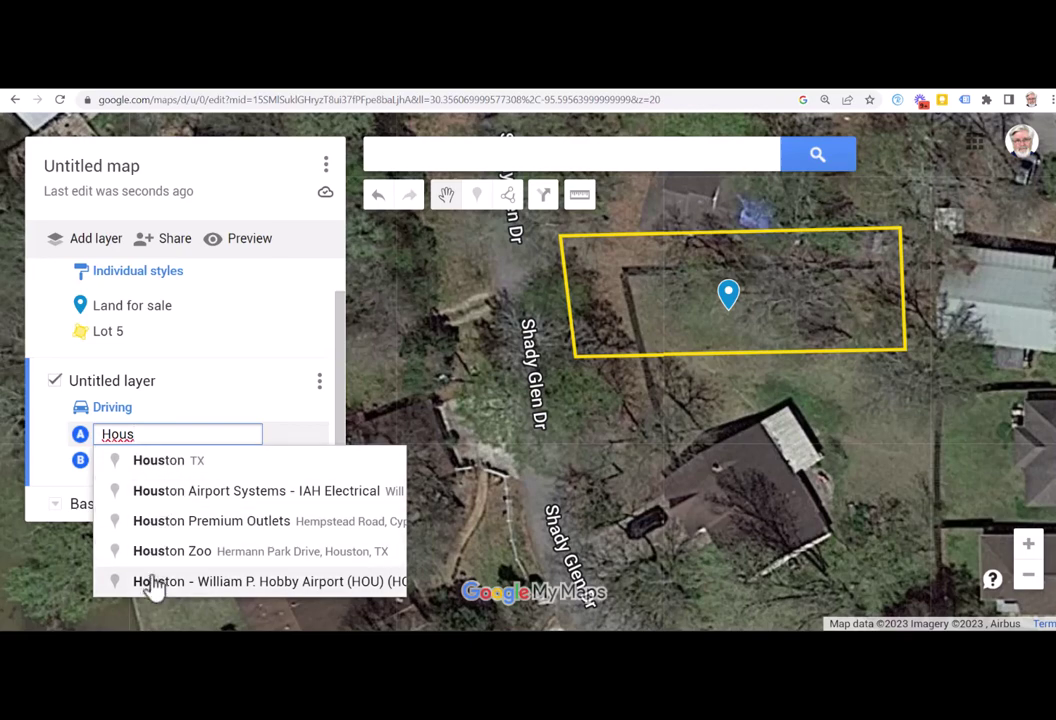
pyautogui.click(160, 468)
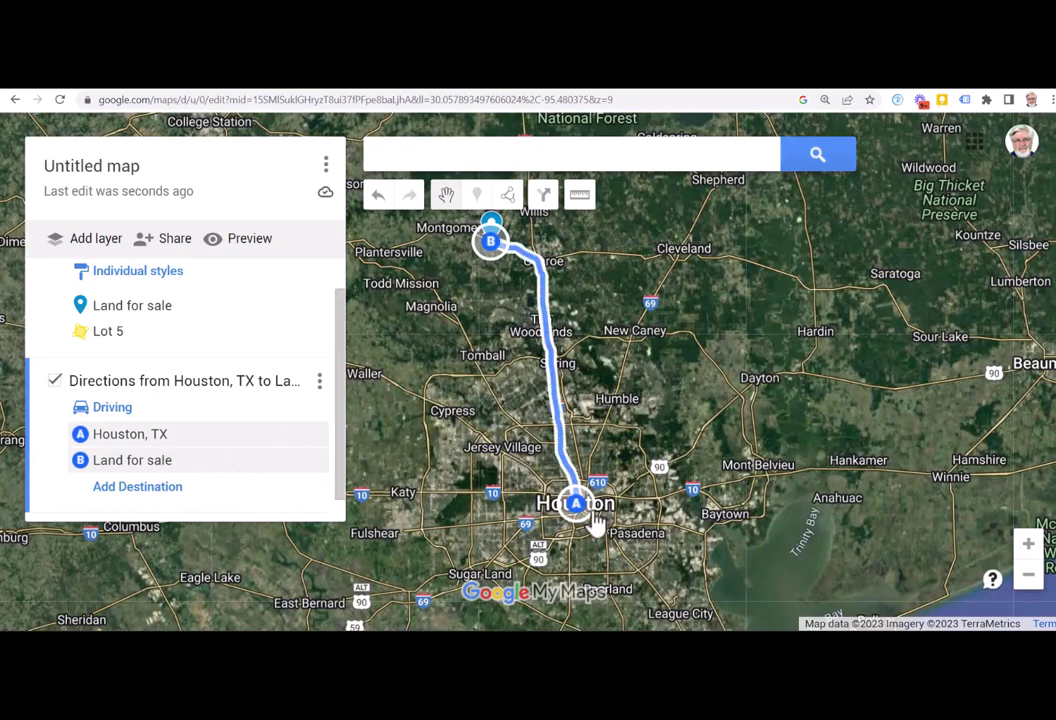
# Examine the final stretch of the Houston route along Tejas Blvd, Wood Haven Dr and Shady Glen Dr to the lot
pyautogui.moveTo(483, 294); pyautogui.dragTo(483, 462)
pyautogui.scroll(4, 483, 437)
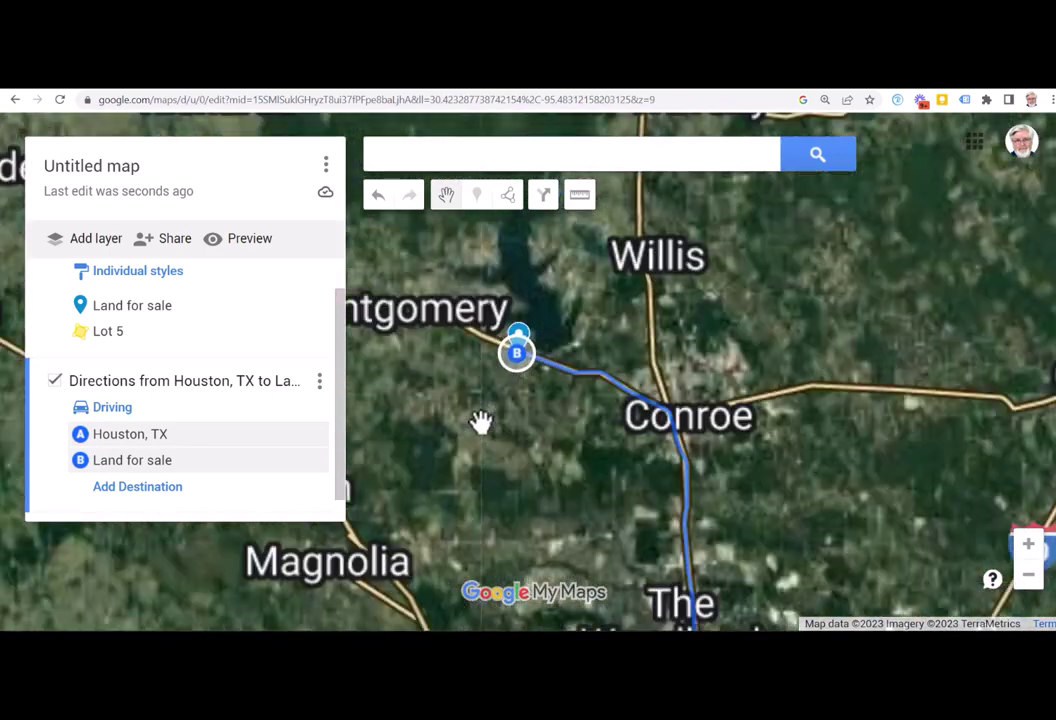
pyautogui.scroll(2, 577, 330)
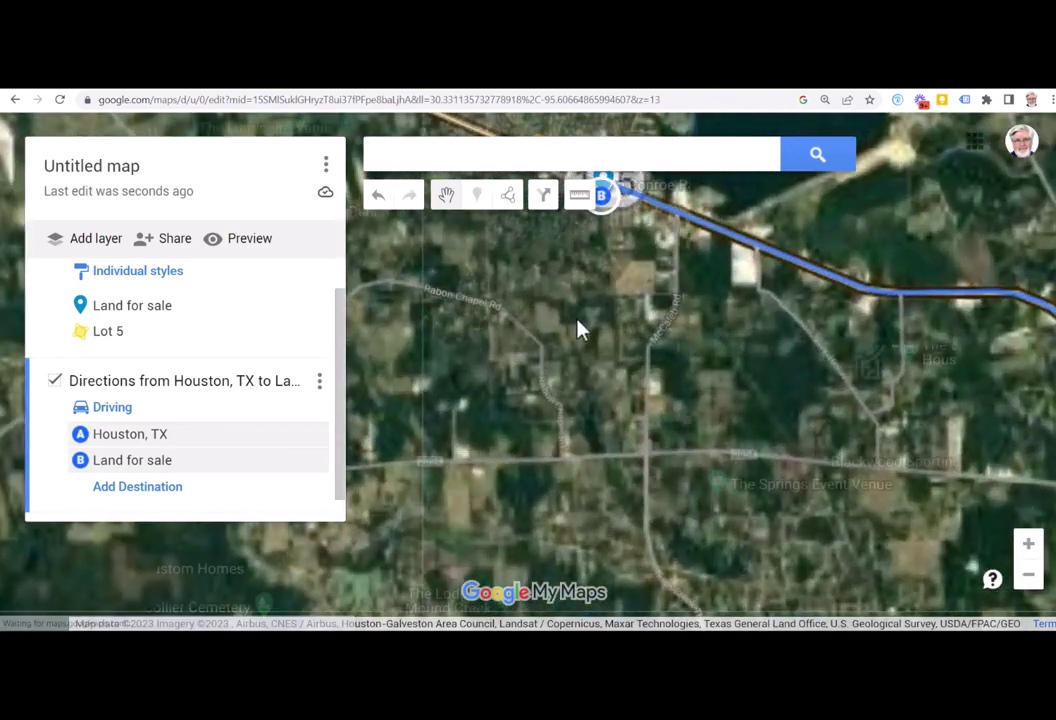
pyautogui.moveTo(549, 421); pyautogui.dragTo(537, 478)
pyautogui.scroll(4, 538, 458)
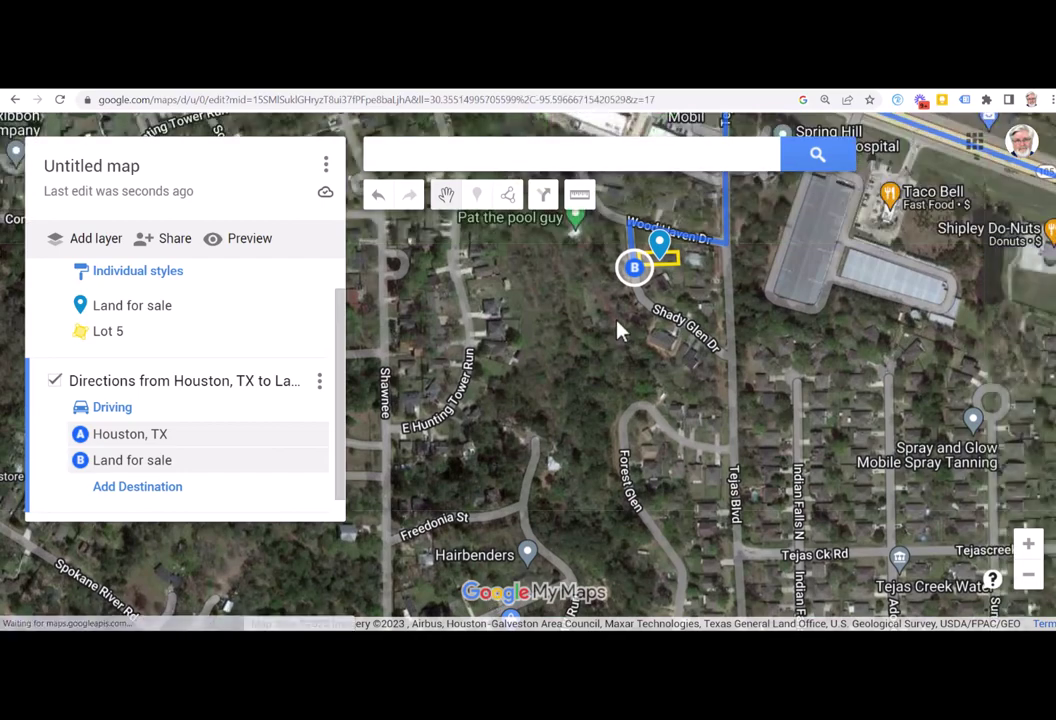
pyautogui.moveTo(618, 330); pyautogui.dragTo(535, 490)
pyautogui.scroll(1, 531, 486)
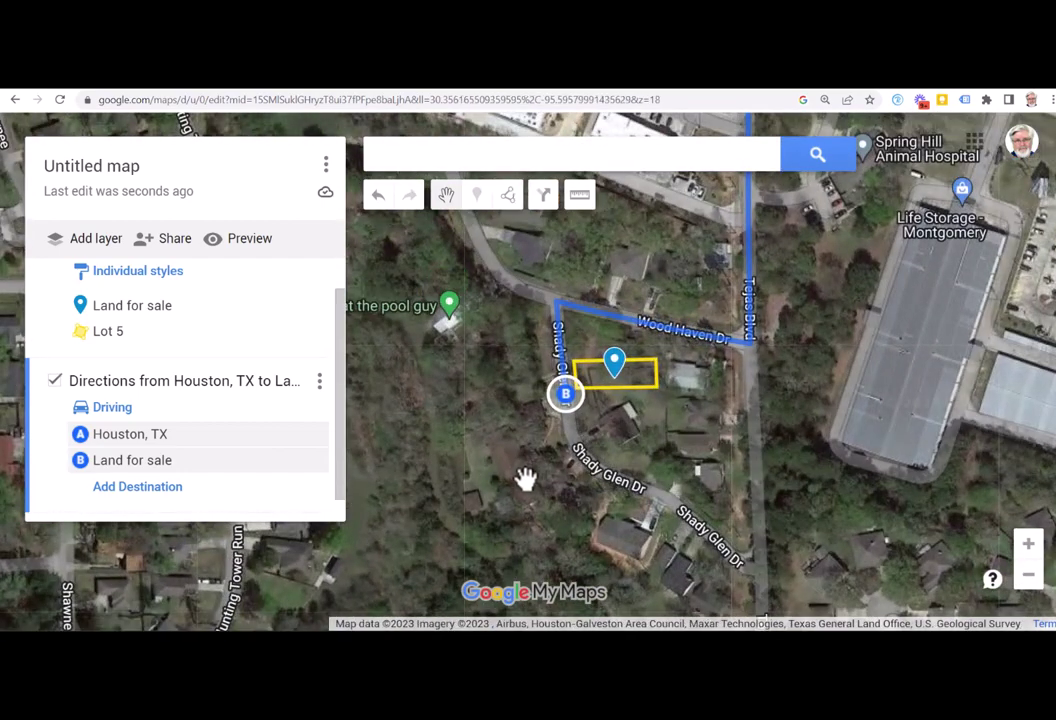
pyautogui.moveTo(547, 483); pyautogui.dragTo(502, 500)
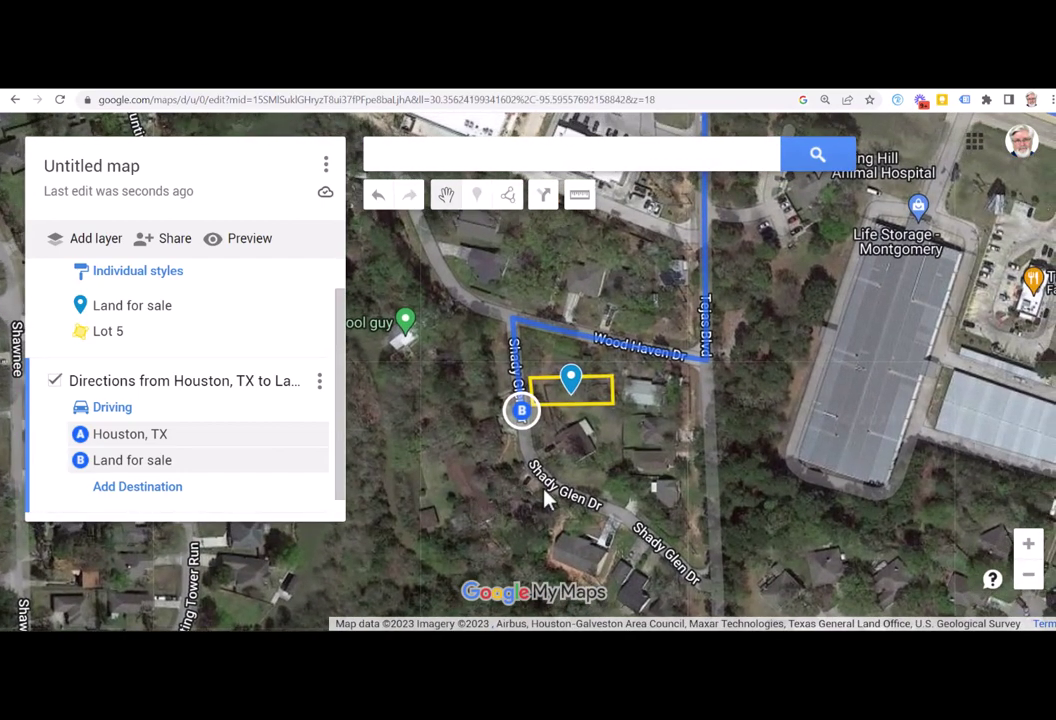
pyautogui.moveTo(620, 505); pyautogui.dragTo(566, 456)
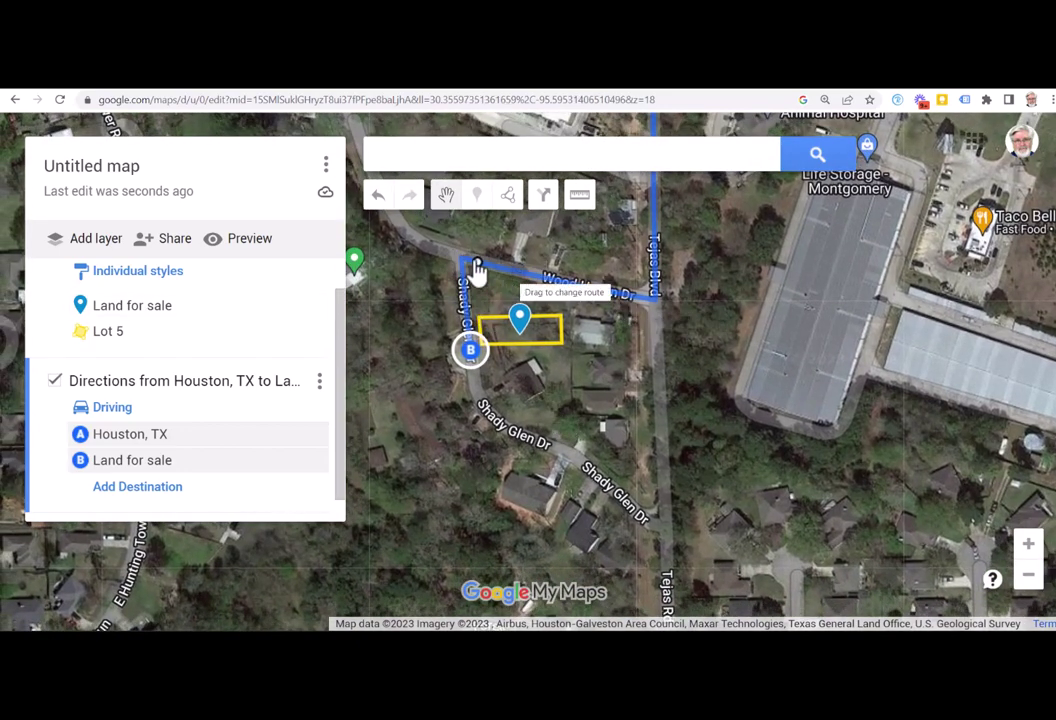
# Move destination B to Tejas Blvd just south of Wood Haven Dr, and return it to Shady Glen Dr directly beside the lot
pyautogui.moveTo(478, 274)
pyautogui.mouseDown()
pyautogui.moveTo(471, 349)
pyautogui.moveTo(476, 322)
pyautogui.mouseUp()
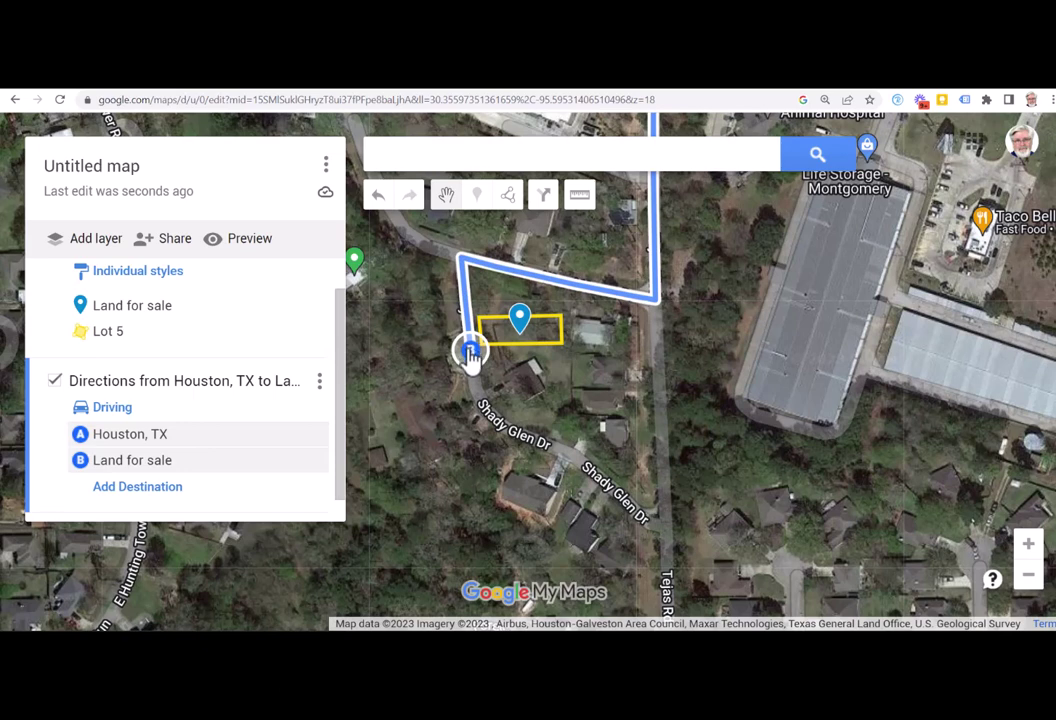
pyautogui.moveTo(472, 357)
pyautogui.mouseDown()
pyautogui.moveTo(470, 272)
pyautogui.moveTo(498, 262)
pyautogui.moveTo(665, 335)
pyautogui.moveTo(664, 346)
pyautogui.moveTo(657, 334)
pyautogui.mouseUp()
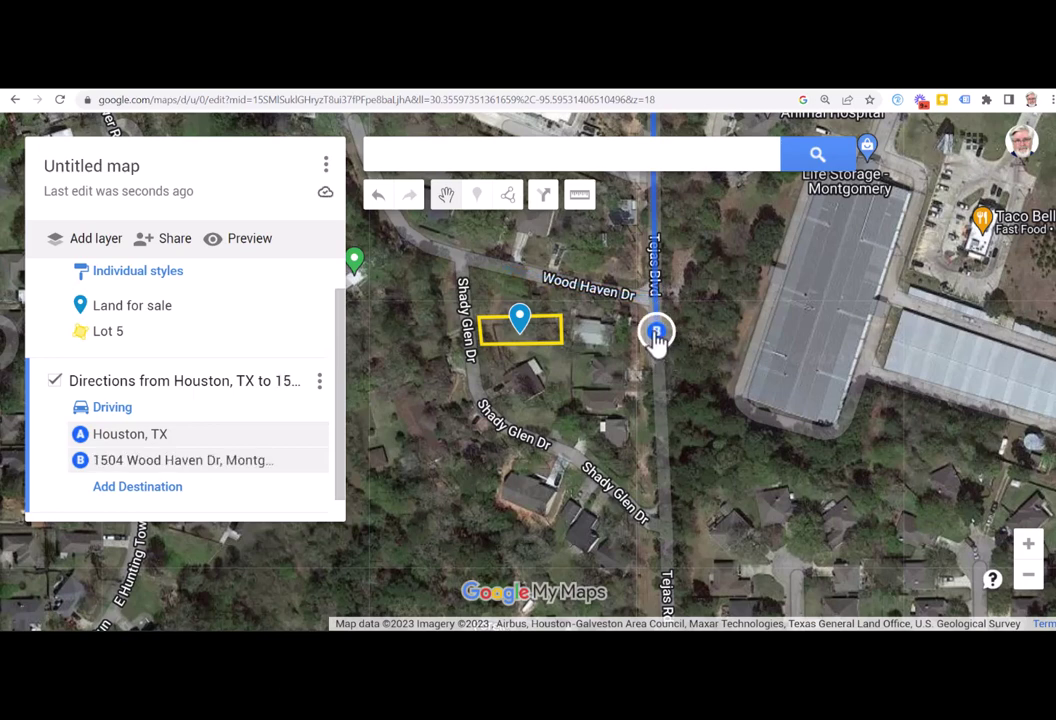
pyautogui.moveTo(657, 340)
pyautogui.mouseDown()
pyautogui.moveTo(660, 548)
pyautogui.moveTo(604, 496)
pyautogui.moveTo(495, 432)
pyautogui.moveTo(474, 344)
pyautogui.moveTo(484, 414)
pyautogui.moveTo(474, 354)
pyautogui.moveTo(475, 368)
pyautogui.mouseUp()
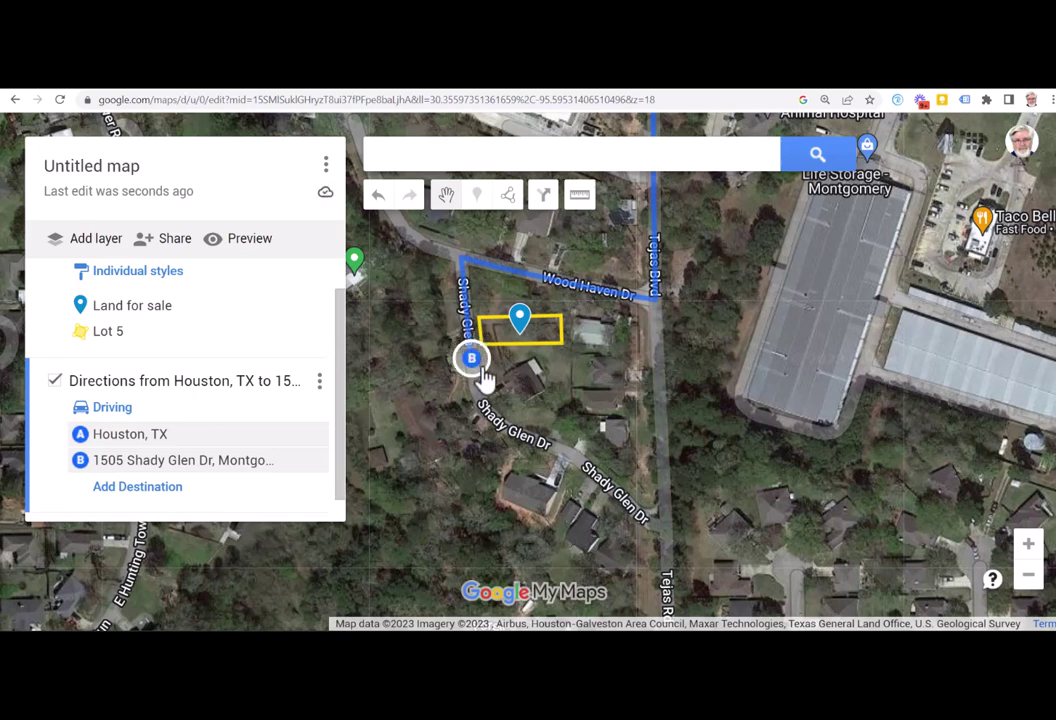
pyautogui.moveTo(475, 366); pyautogui.dragTo(468, 336)
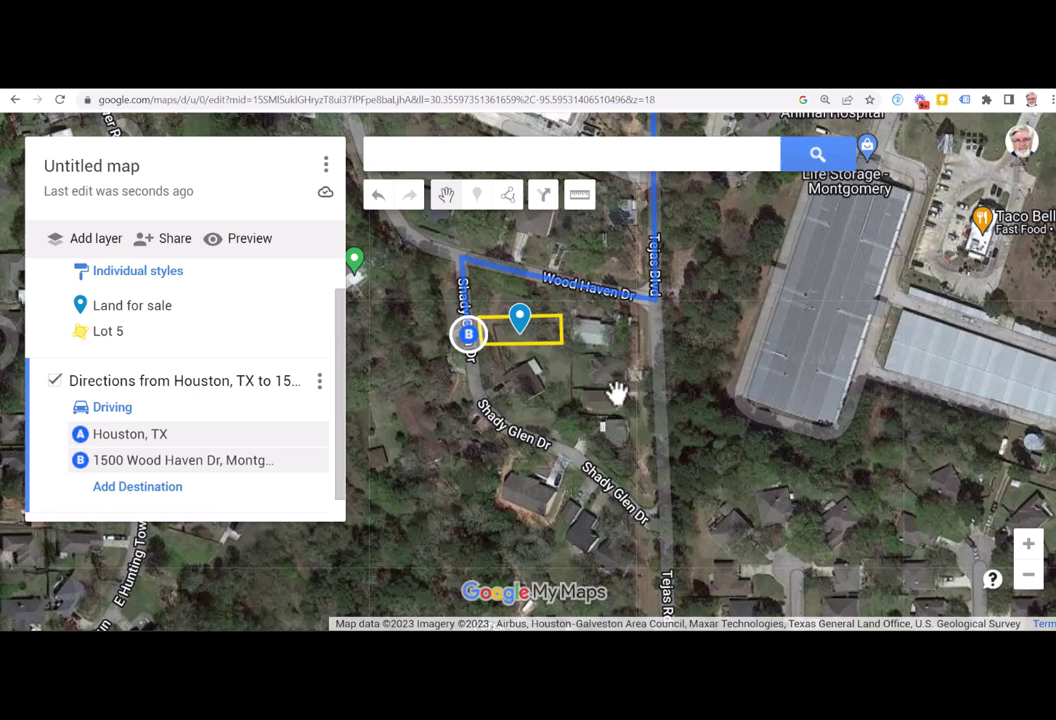
# Reroute the directions through southern Shady Glen Dr, and move destination B to southern Tejas Blvd and on to its junction with Wood Haven Dr
pyautogui.moveTo(592, 286); pyautogui.dragTo(612, 456)
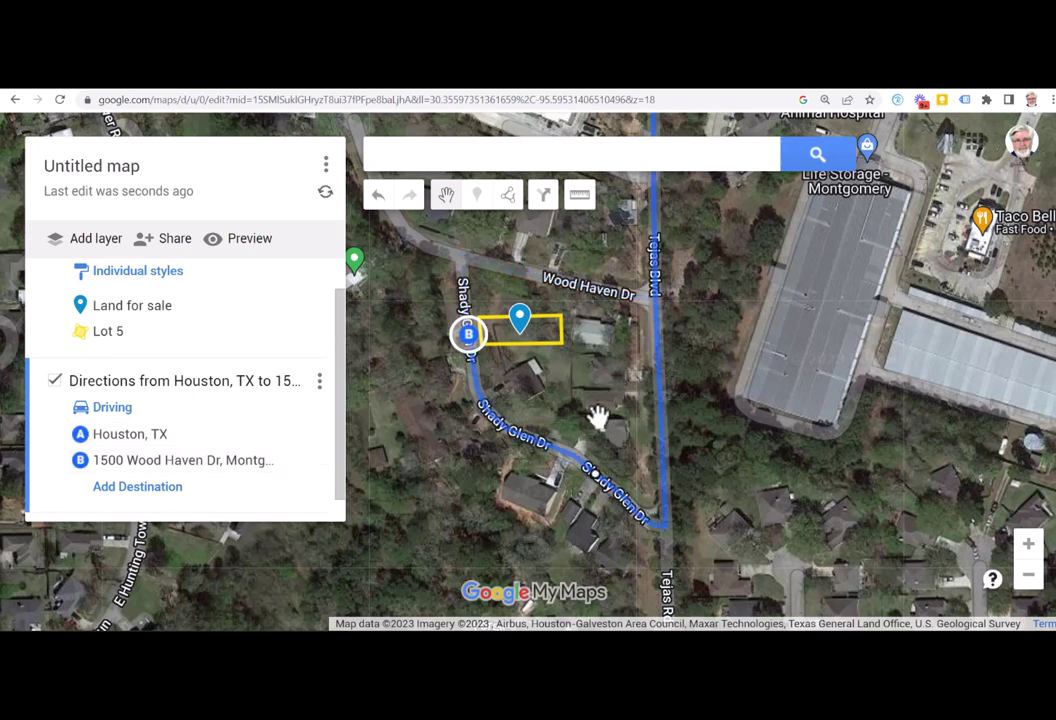
pyautogui.moveTo(470, 340)
pyautogui.mouseDown()
pyautogui.moveTo(471, 295)
pyautogui.moveTo(480, 390)
pyautogui.moveTo(473, 348)
pyautogui.moveTo(503, 428)
pyautogui.moveTo(673, 516)
pyautogui.mouseUp()
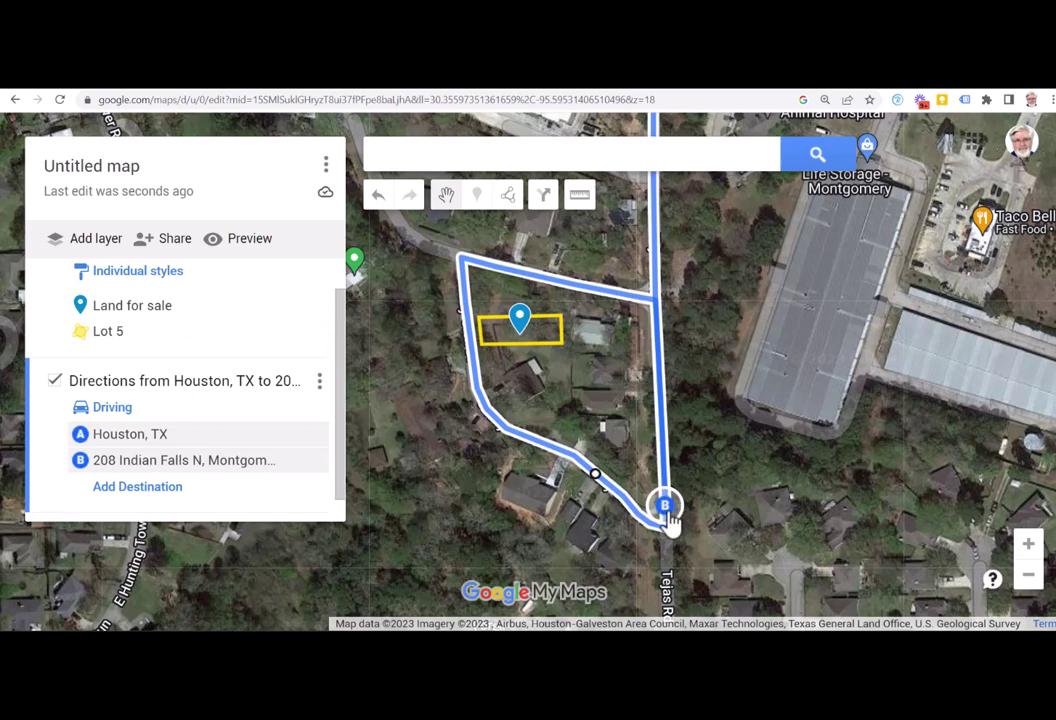
pyautogui.moveTo(665, 515)
pyautogui.mouseDown()
pyautogui.moveTo(657, 535)
pyautogui.moveTo(582, 490)
pyautogui.moveTo(566, 466)
pyautogui.moveTo(655, 537)
pyautogui.moveTo(660, 291)
pyautogui.mouseUp()
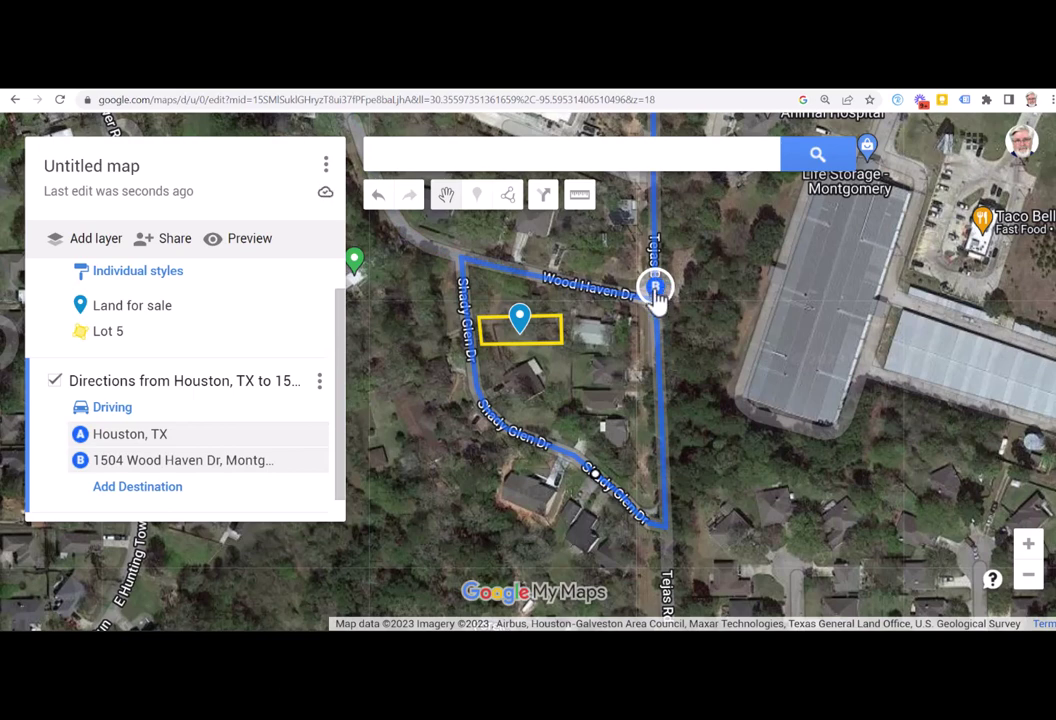
# Return destination B to the junction of Tejas Blvd and Wood Haven Dr, and re-enter Houston, TX as starting point A
pyautogui.moveTo(655, 290); pyautogui.dragTo(627, 312)
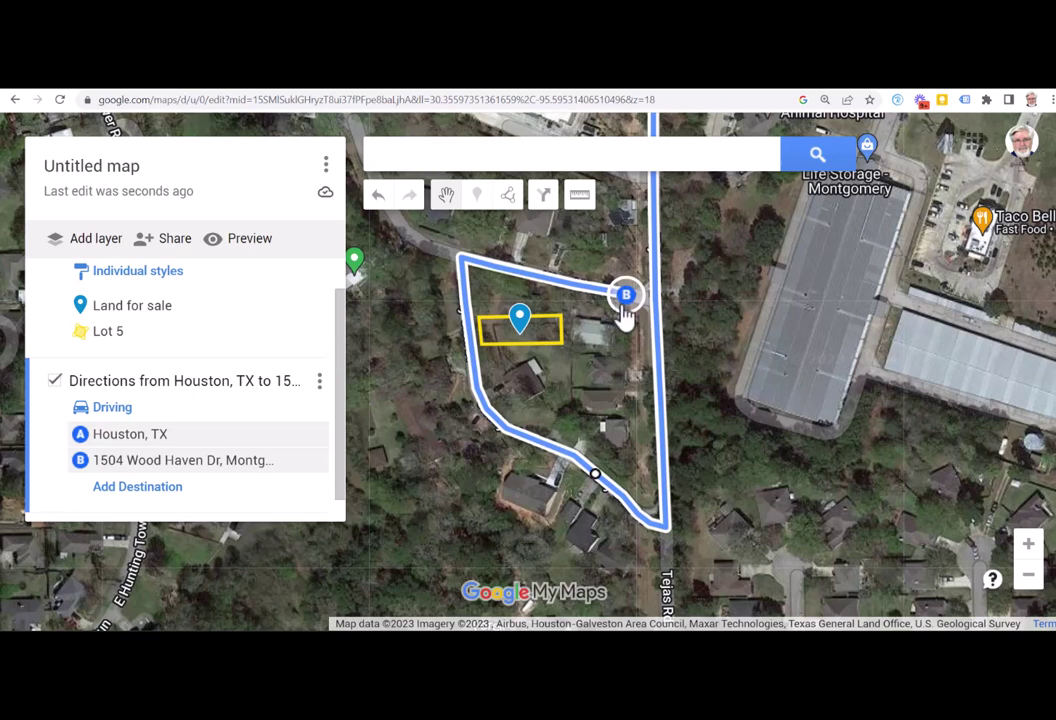
pyautogui.moveTo(625, 303)
pyautogui.mouseDown()
pyautogui.moveTo(471, 276)
pyautogui.moveTo(468, 383)
pyautogui.moveTo(507, 436)
pyautogui.moveTo(662, 535)
pyautogui.moveTo(665, 451)
pyautogui.moveTo(660, 525)
pyautogui.moveTo(632, 495)
pyautogui.moveTo(591, 481)
pyautogui.moveTo(660, 530)
pyautogui.moveTo(662, 278)
pyautogui.mouseUp()
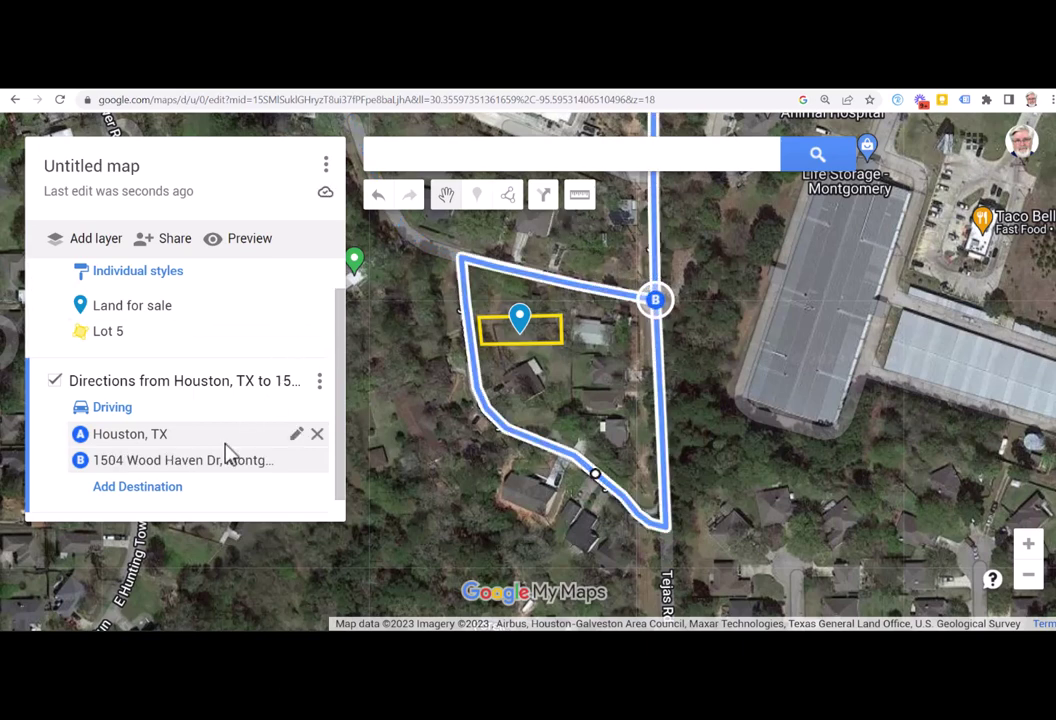
pyautogui.click(316, 436)
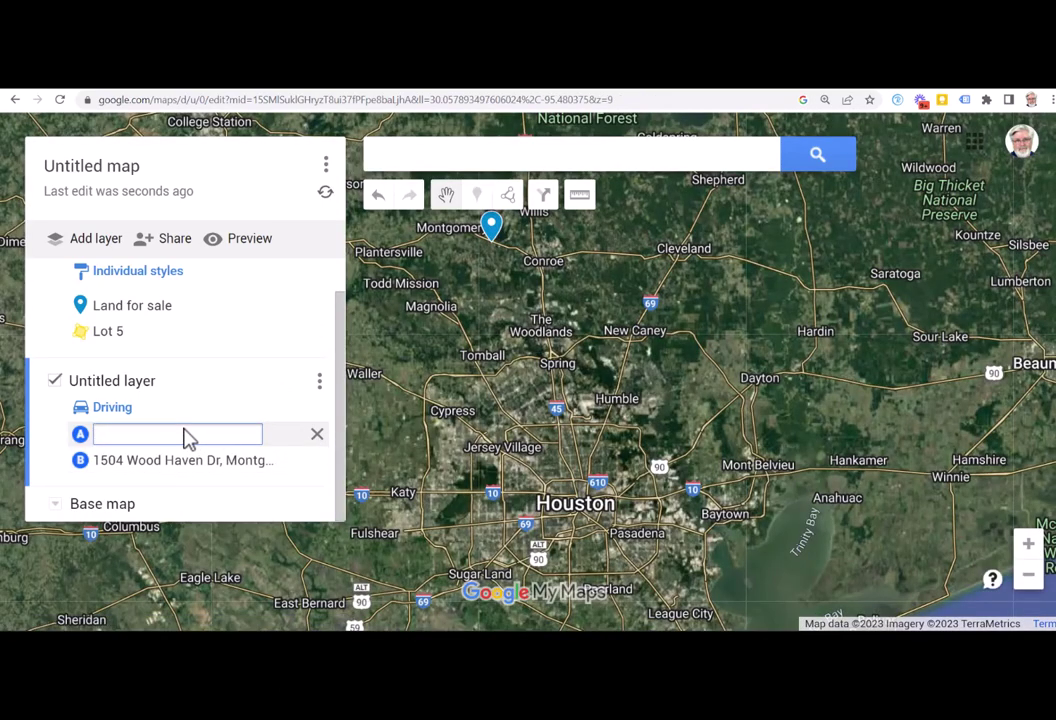
pyautogui.write('Hous')
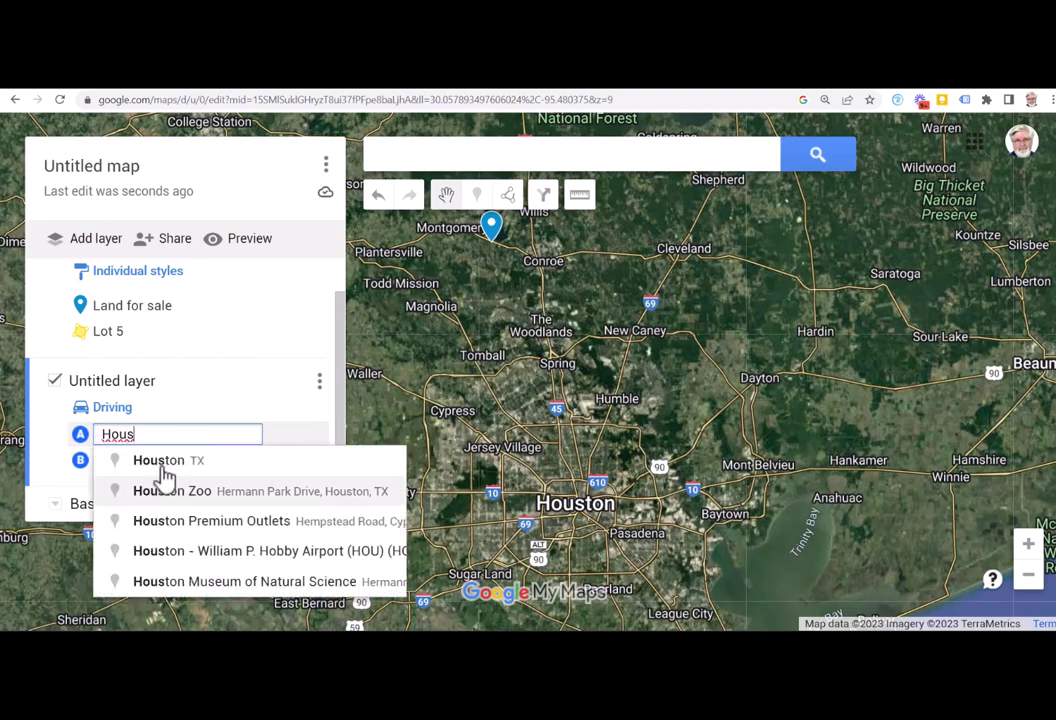
pyautogui.click(162, 462)
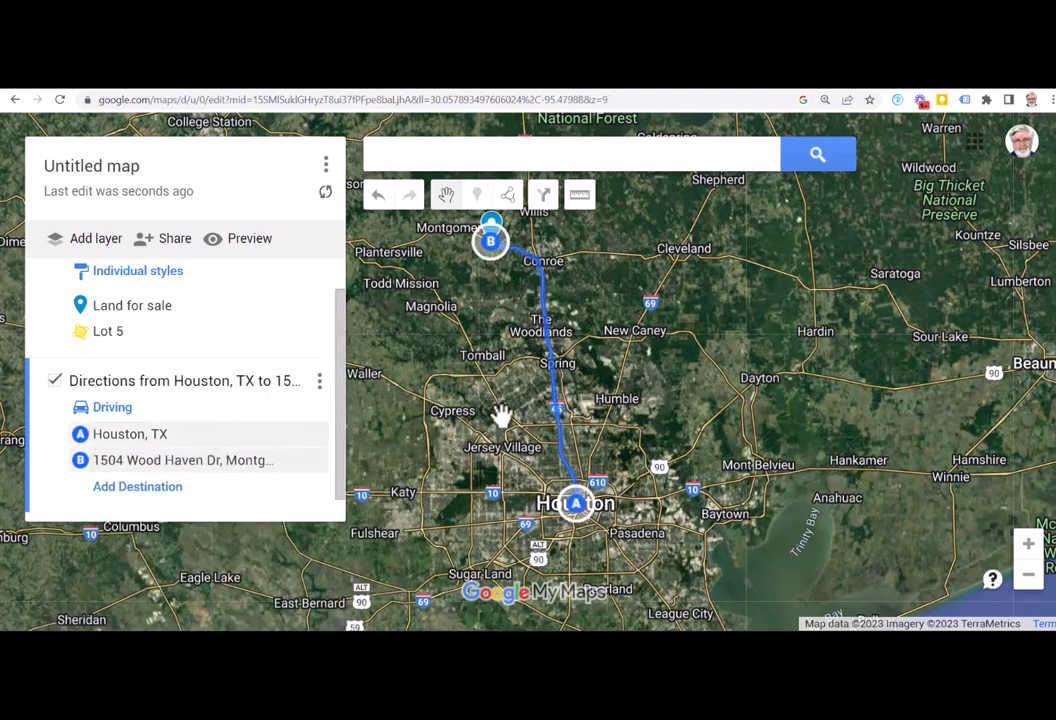
# Move destination B from the Tejas Blvd junction to Shady Glen Dr directly beside the yellow-outlined lot
pyautogui.moveTo(469, 278); pyautogui.dragTo(484, 449)
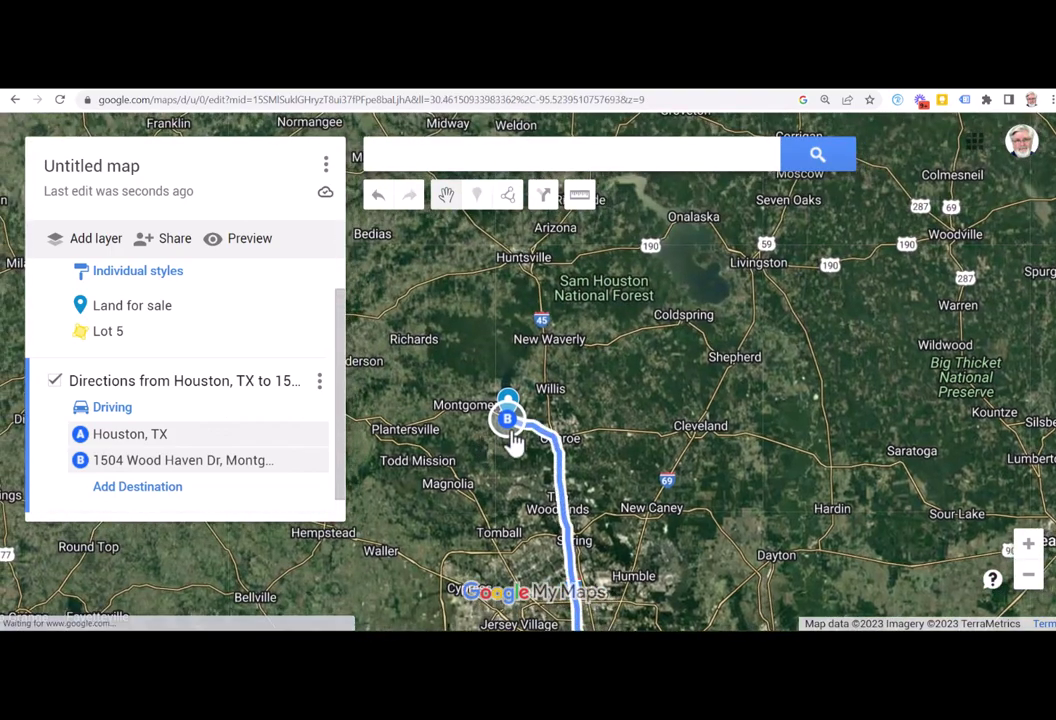
pyautogui.scroll(5, 514, 443)
pyautogui.scroll(2, 471, 391)
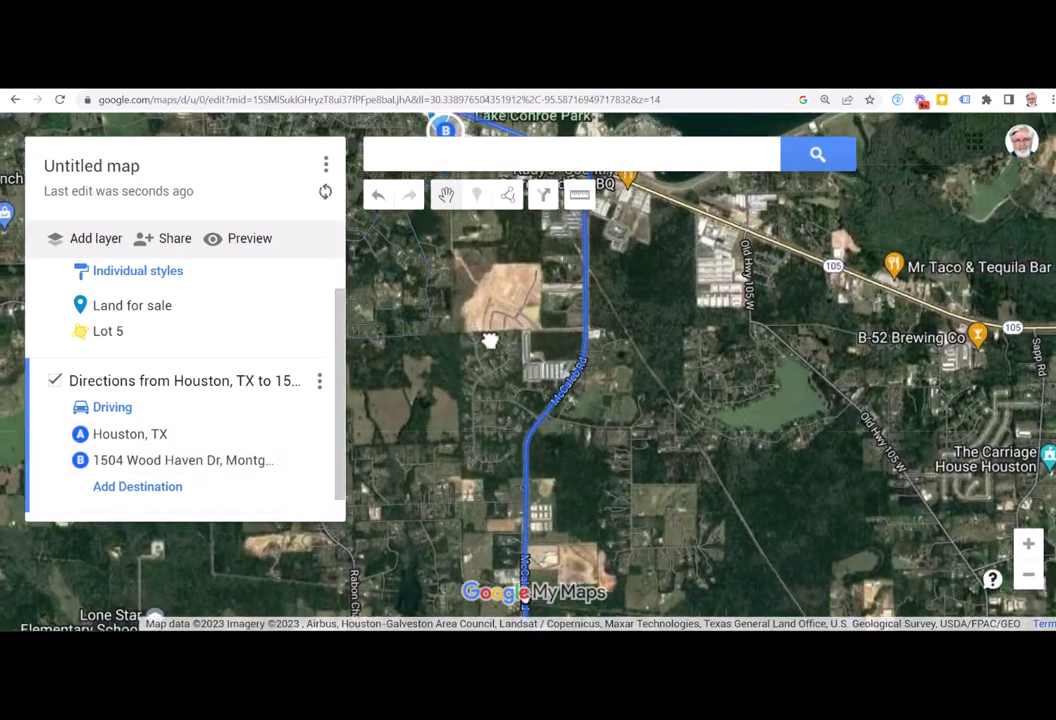
pyautogui.moveTo(490, 337); pyautogui.dragTo(537, 556)
pyautogui.scroll(2, 528, 456)
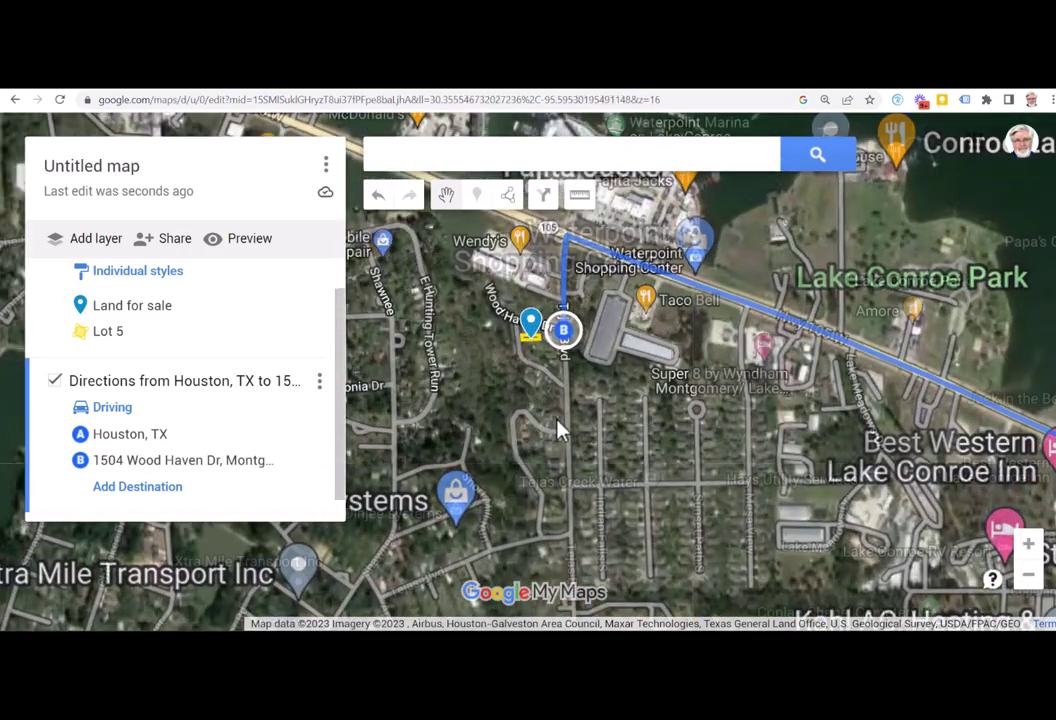
pyautogui.moveTo(523, 389)
pyautogui.mouseDown()
pyautogui.moveTo(495, 455)
pyautogui.moveTo(543, 507)
pyautogui.moveTo(608, 523)
pyautogui.mouseUp()
pyautogui.scroll(1, 495, 455)
pyautogui.scroll(1, 608, 523)
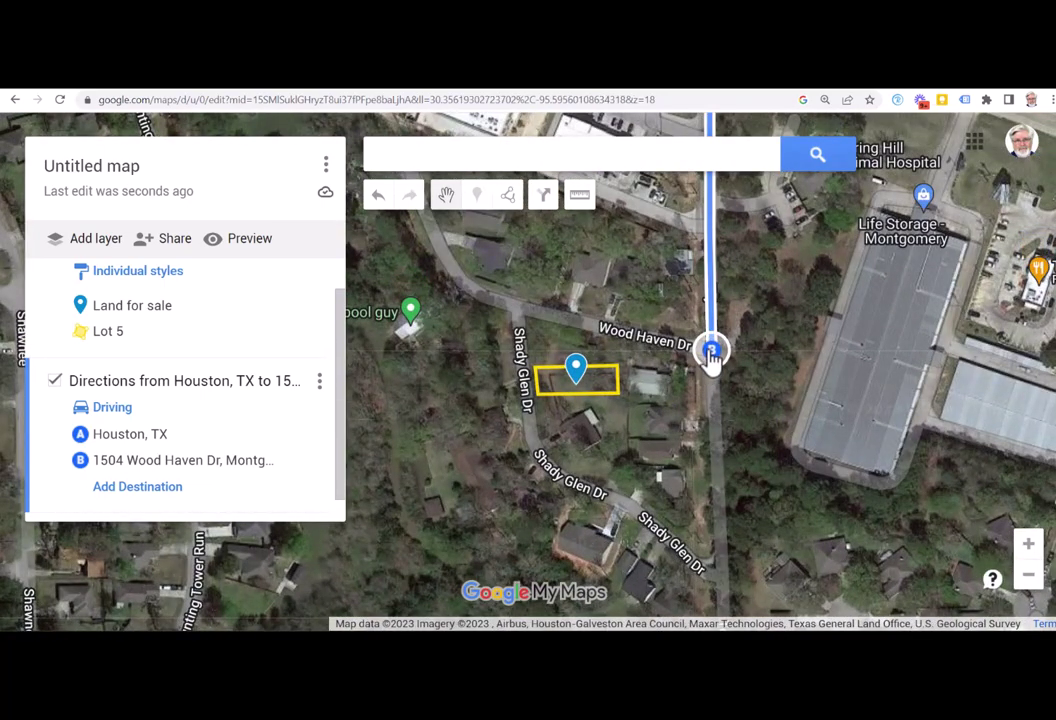
pyautogui.moveTo(708, 365)
pyautogui.mouseDown()
pyautogui.moveTo(520, 315)
pyautogui.moveTo(522, 395)
pyautogui.mouseUp()
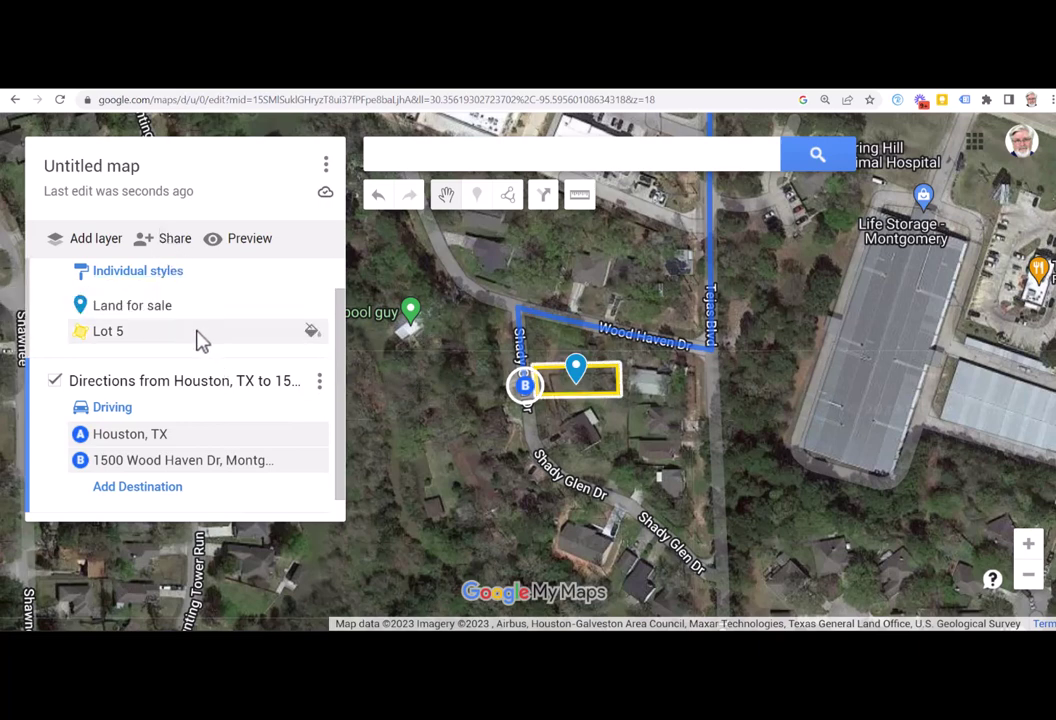
# Start sharing the map and give it the title Smith Rd, leaving the description empty
pyautogui.click(175, 242)
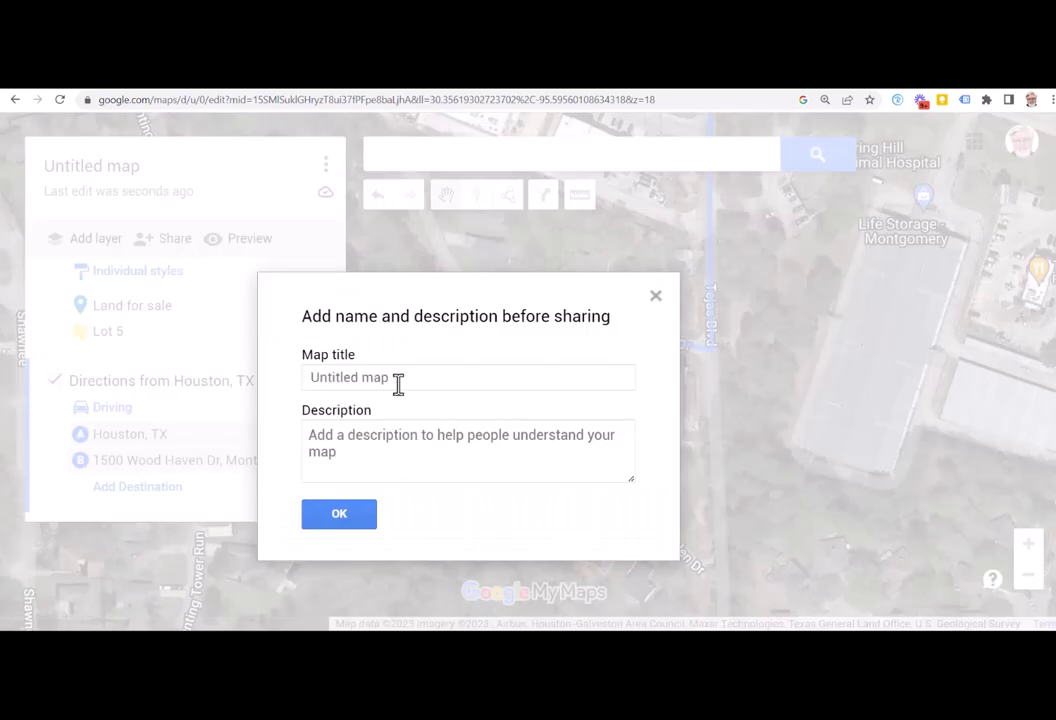
pyautogui.click(324, 387)
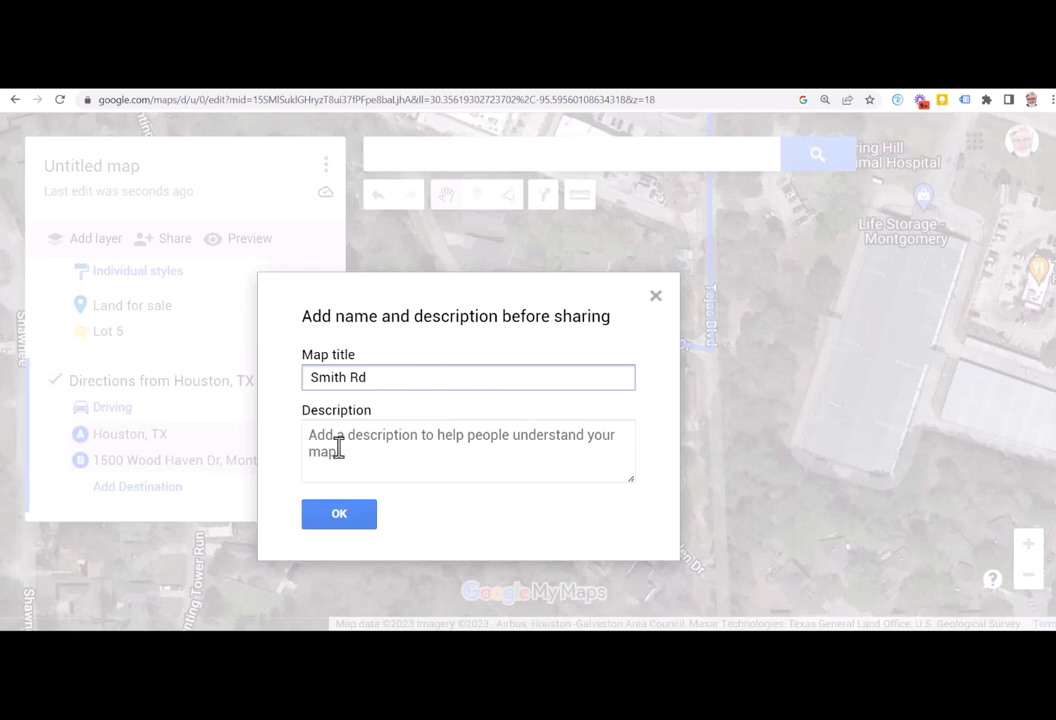
pyautogui.click(338, 515)
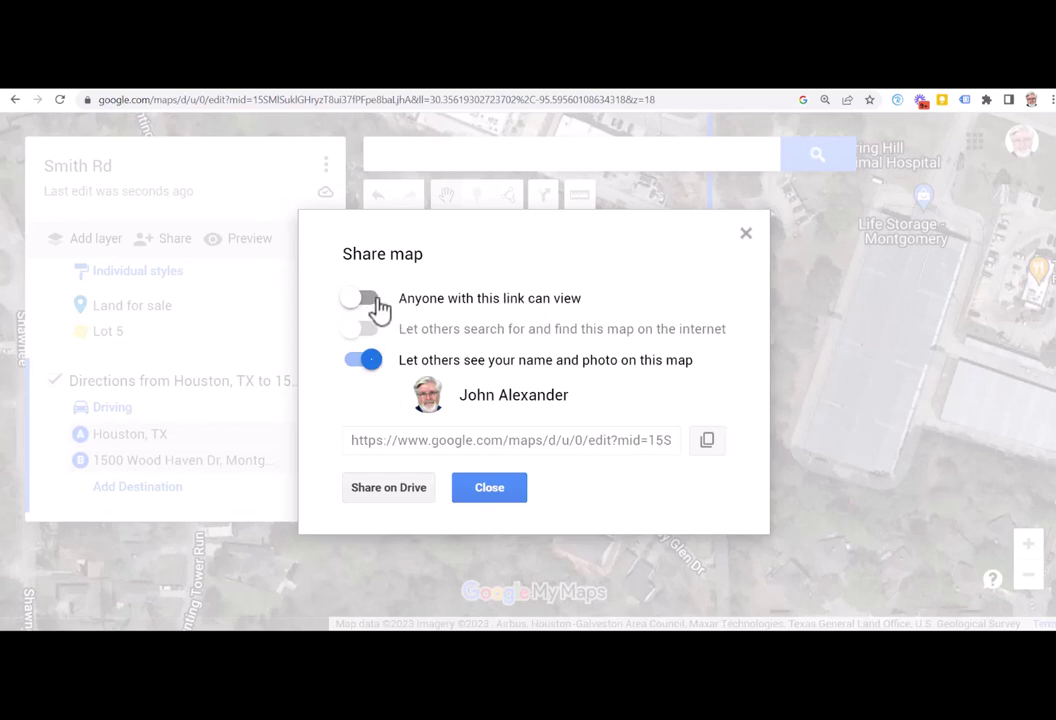
# Allow anyone with the link to view the map, copy the share link and close the sharing settings
pyautogui.click(376, 300)
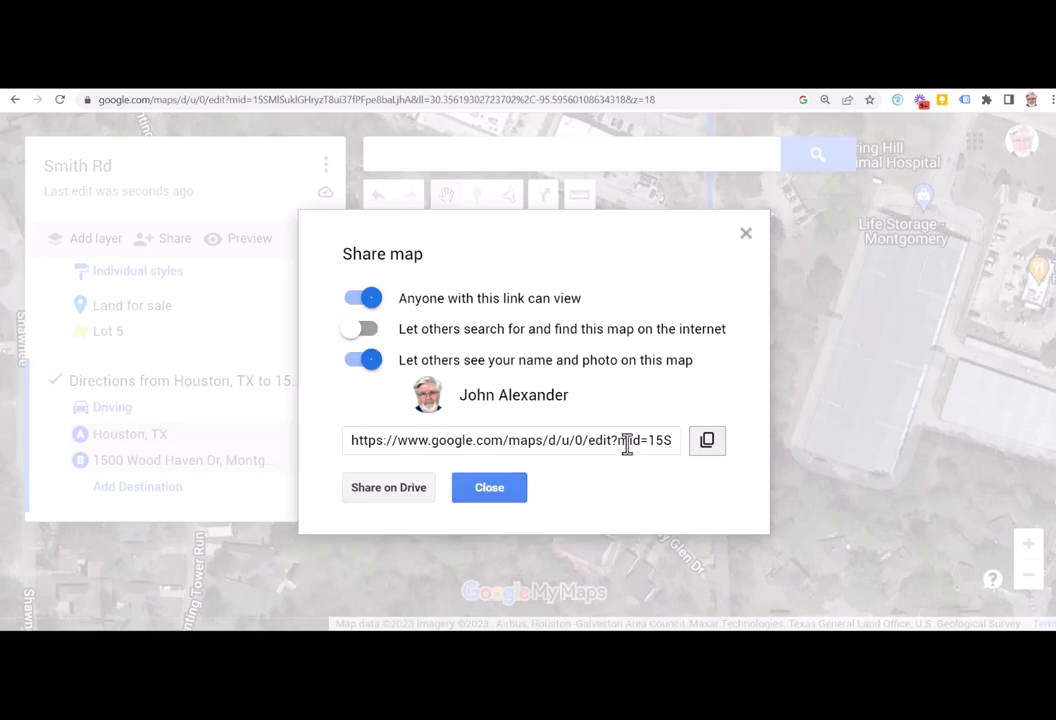
pyautogui.click(707, 443)
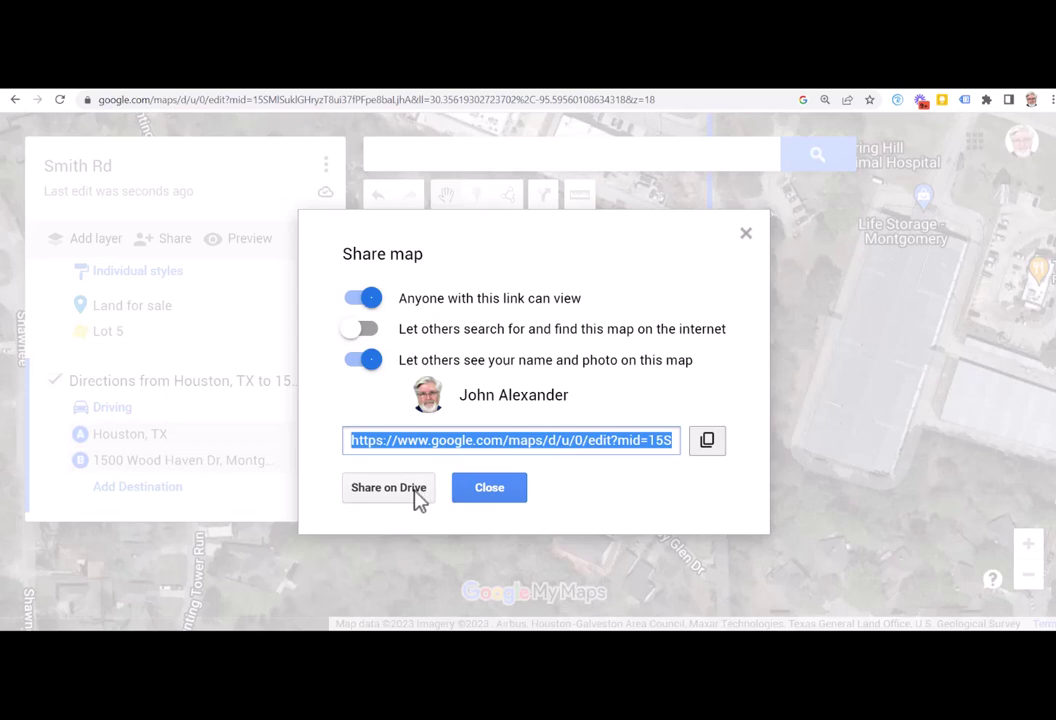
pyautogui.click(492, 491)
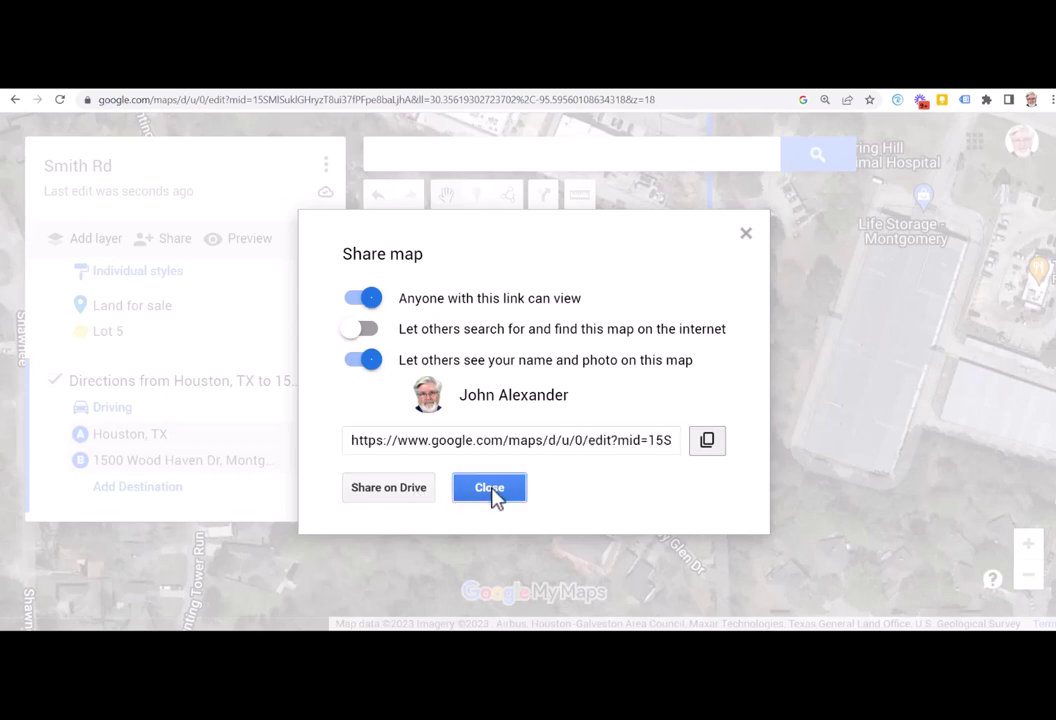
# Open the copied share link of the Smith Rd map in a new browser tab
pyautogui.hotkey('ctrl', 'm')
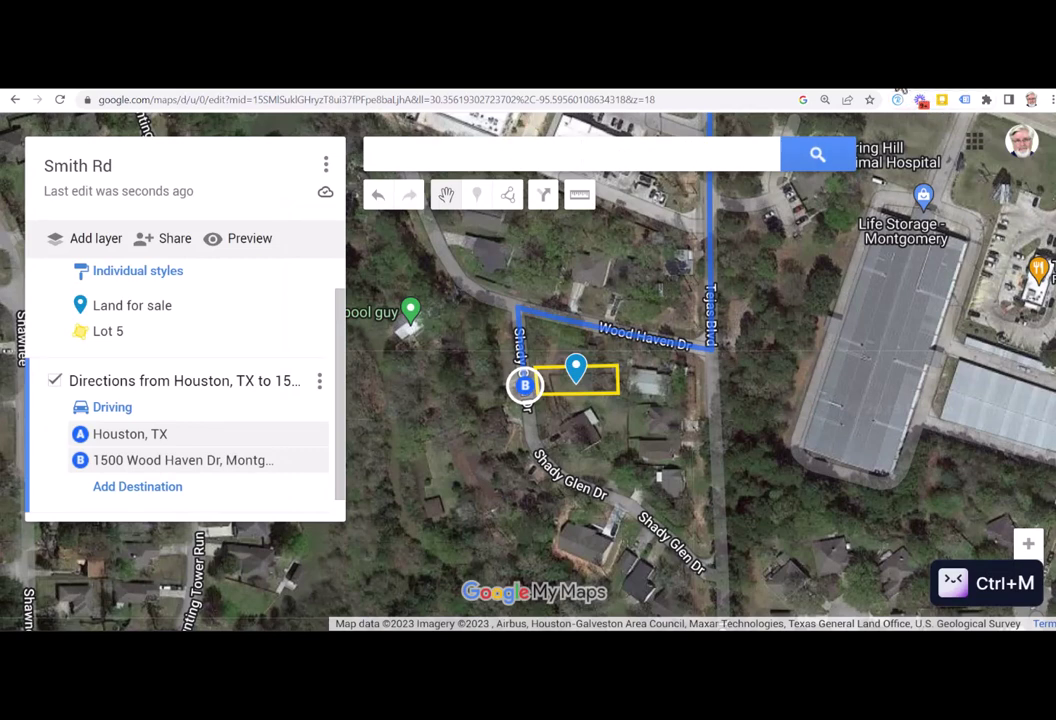
pyautogui.hotkey('ctrl', 't')
pyautogui.click(666, 99)
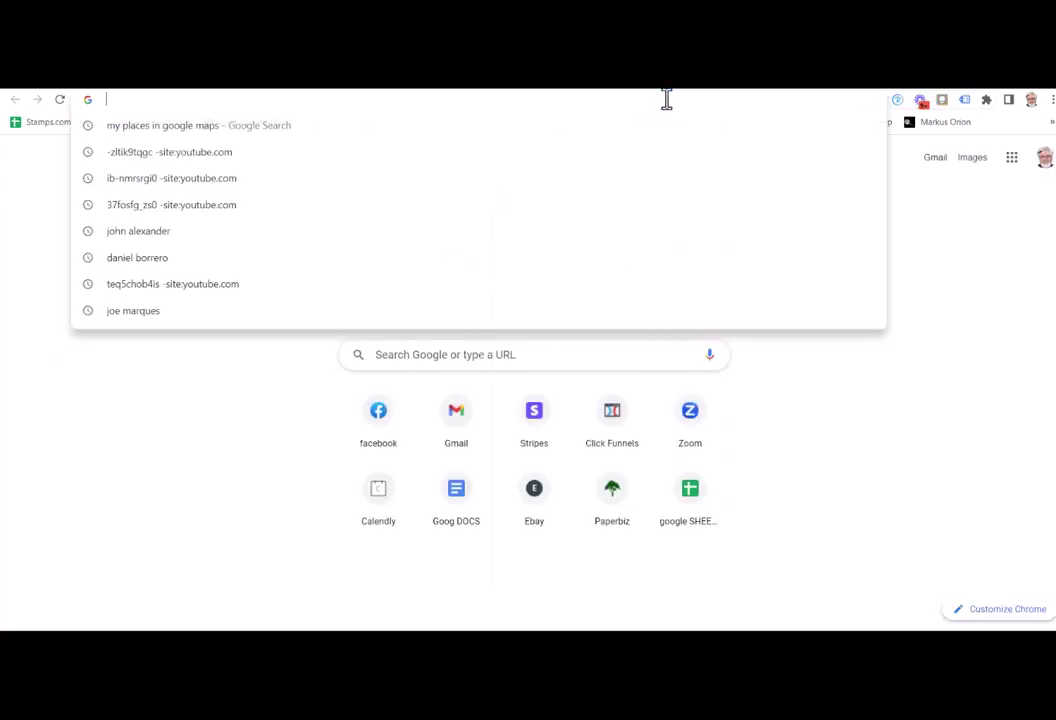
pyautogui.hotkey('ctrl', 'v')
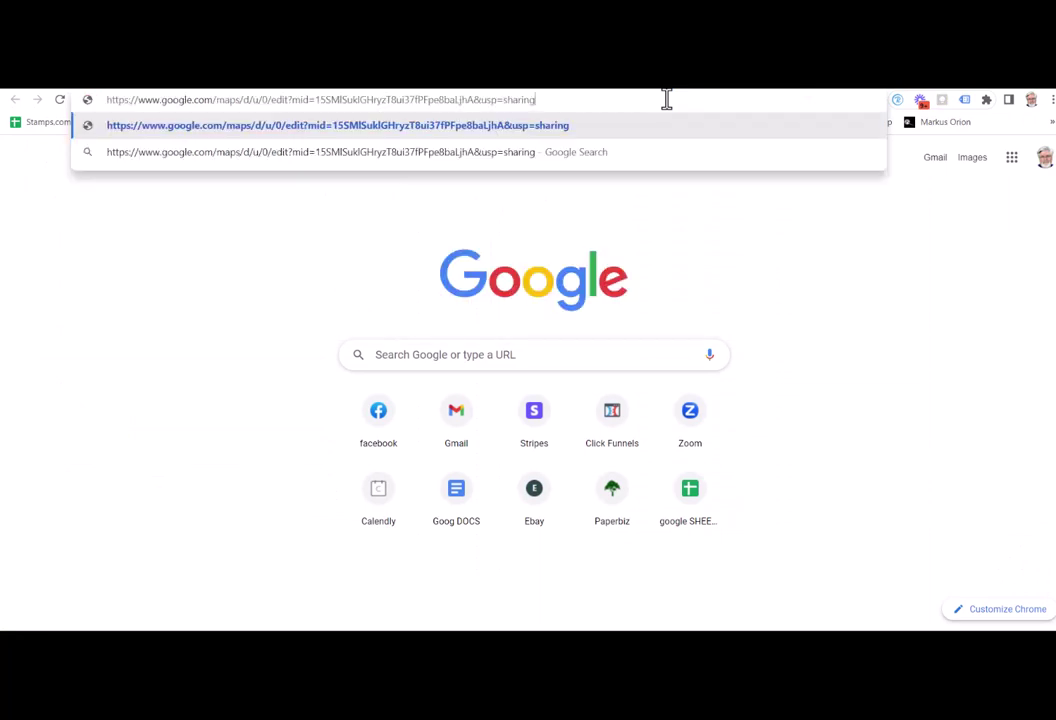
pyautogui.press('Return')
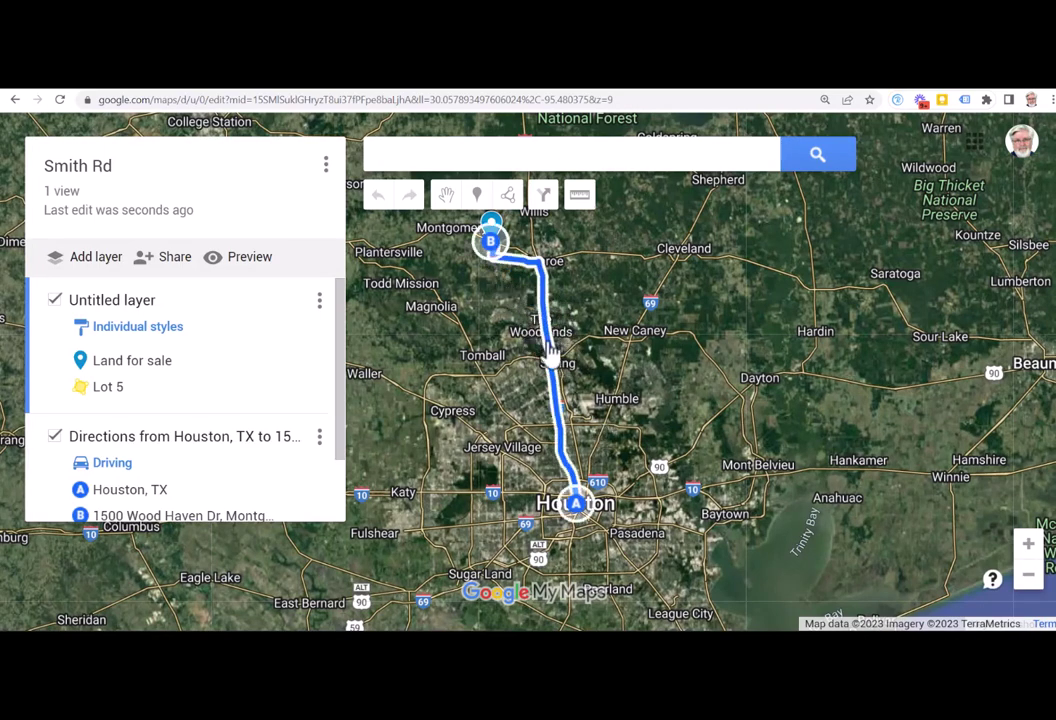
# Follow the driving route on the shared map toward its destination and examine the outlined lot beside Shady Glen Dr up close
pyautogui.scroll(5, 545, 318)
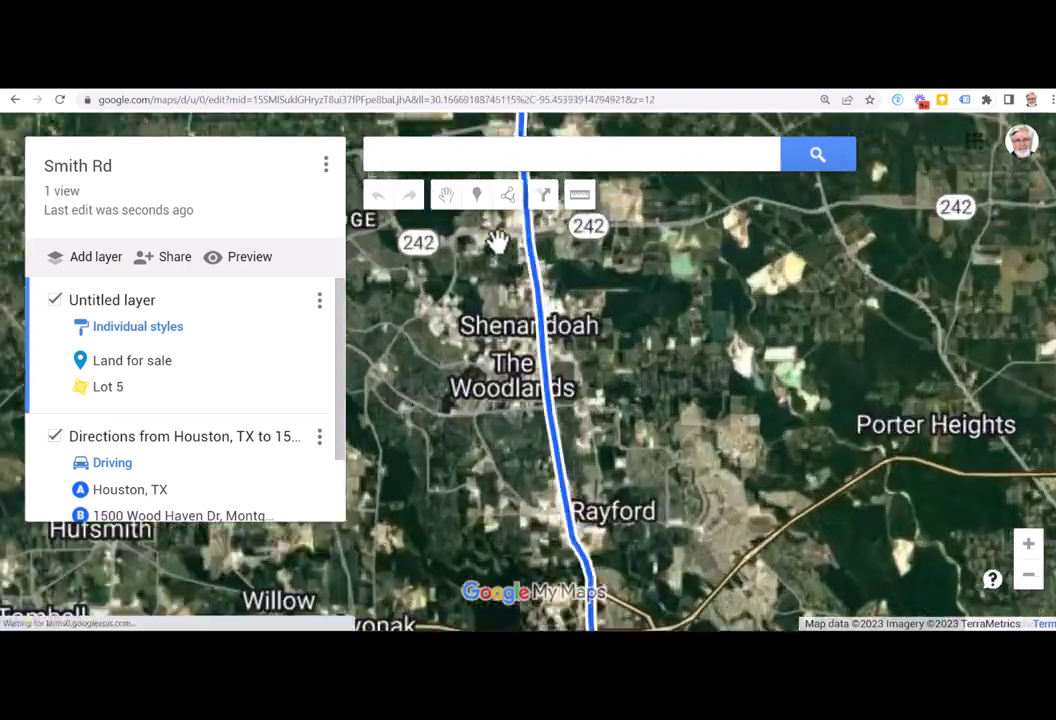
pyautogui.moveTo(497, 242); pyautogui.dragTo(552, 377)
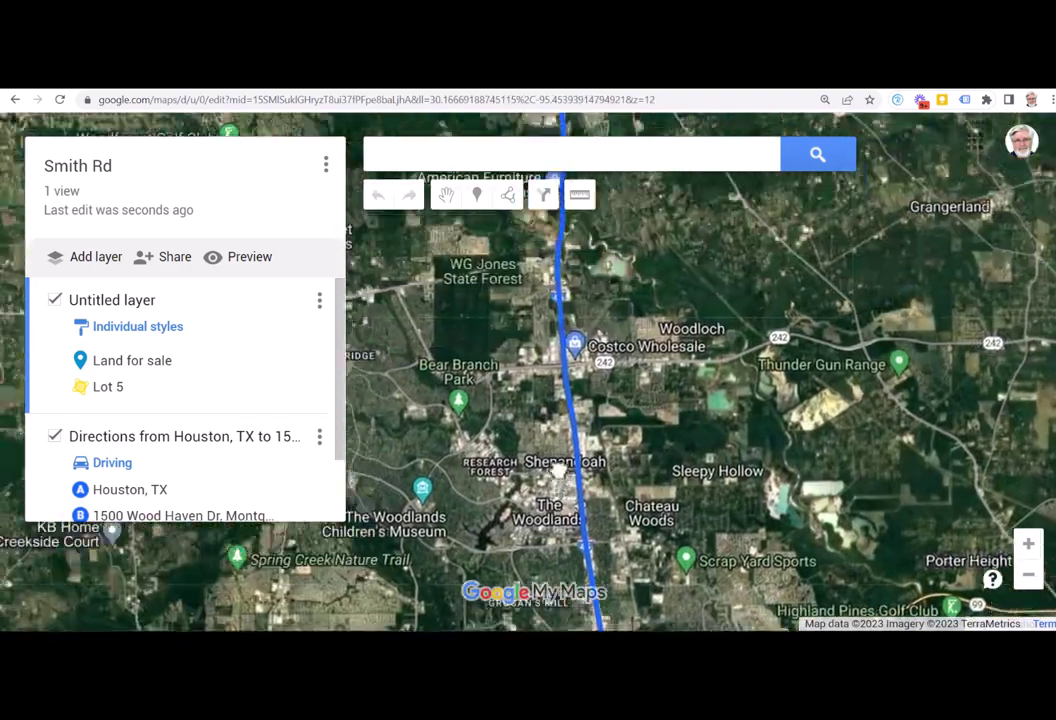
pyautogui.moveTo(560, 70); pyautogui.dragTo(573, 397)
pyautogui.moveTo(532, 330); pyautogui.dragTo(829, 472)
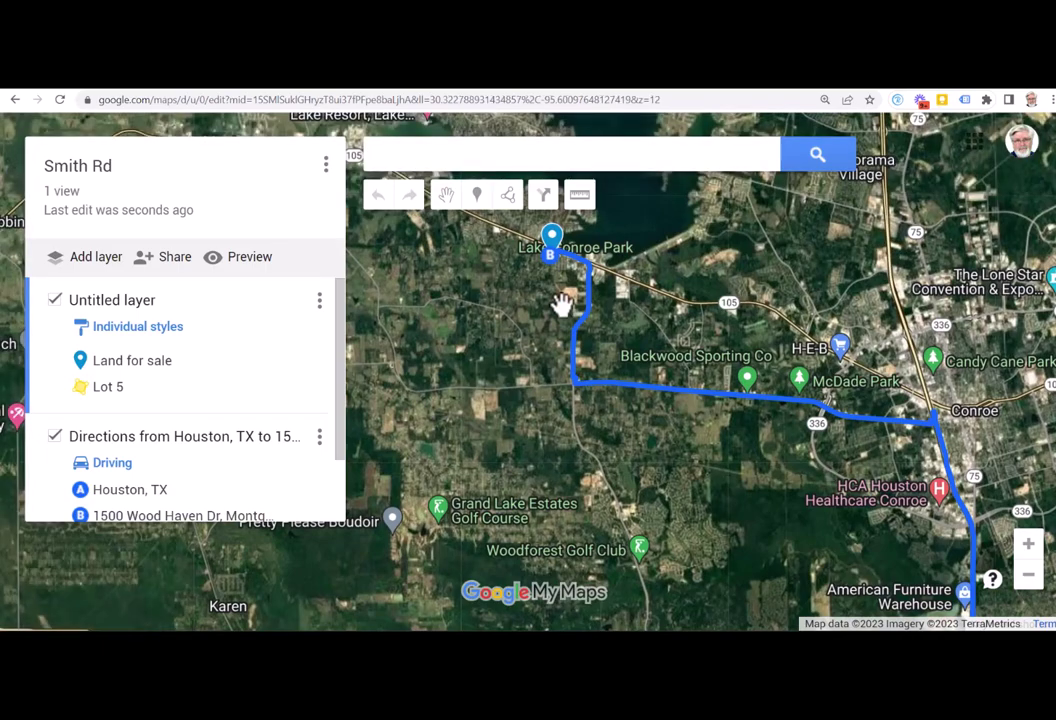
pyautogui.moveTo(561, 299); pyautogui.dragTo(575, 405)
pyautogui.scroll(2, 553, 381)
pyautogui.scroll(2, 553, 381)
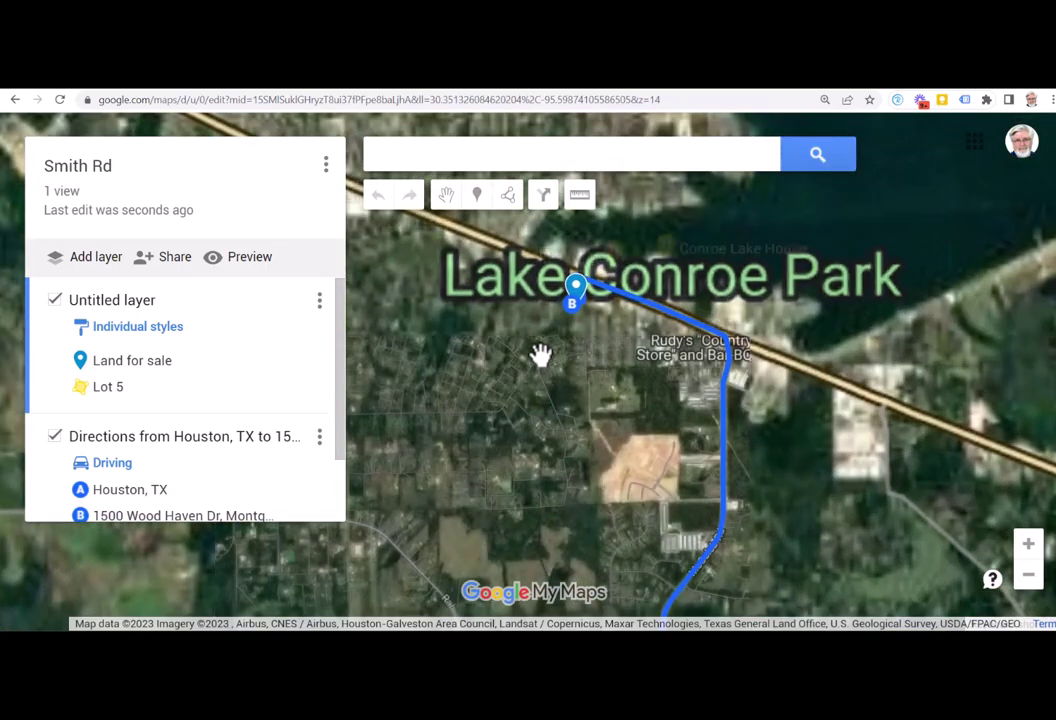
pyautogui.scroll(2, 585, 354)
pyautogui.moveTo(596, 335); pyautogui.dragTo(580, 438)
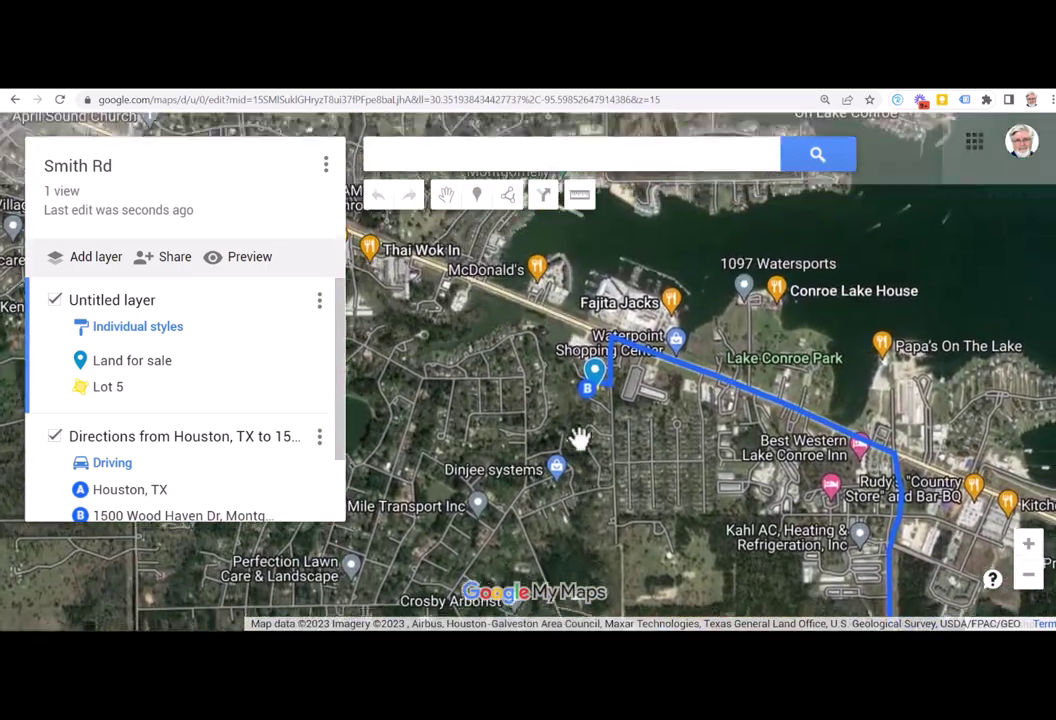
pyautogui.scroll(1, 589, 426)
pyautogui.scroll(2, 591, 424)
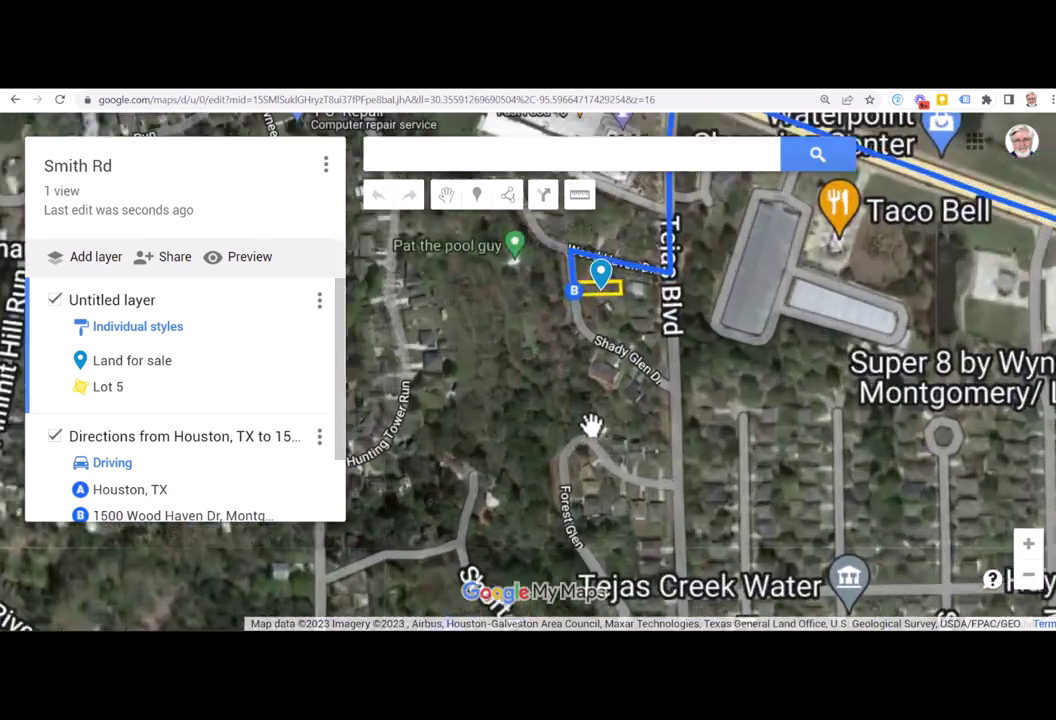
pyautogui.moveTo(592, 325); pyautogui.dragTo(595, 514)
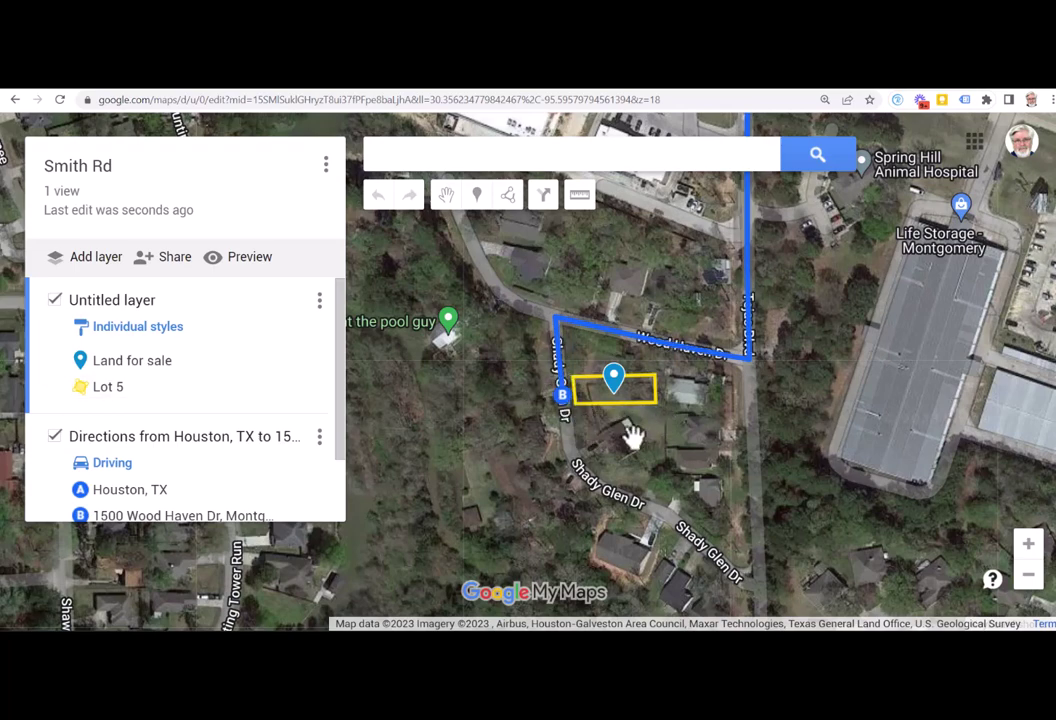
pyautogui.scroll(3, 592, 418)
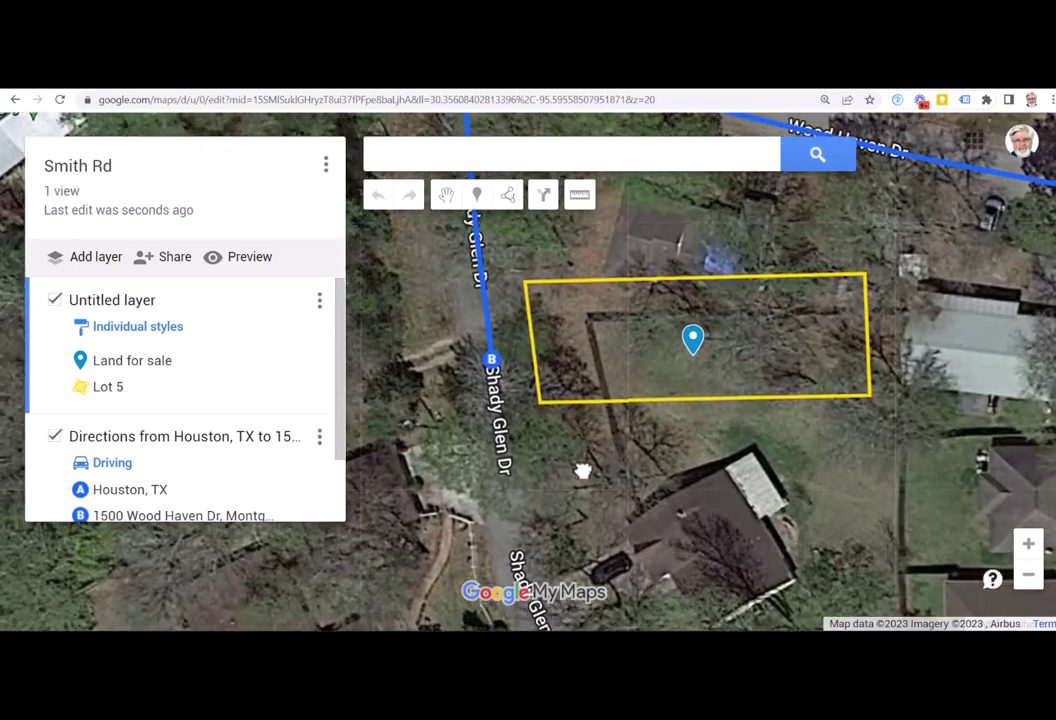
pyautogui.moveTo(583, 470); pyautogui.dragTo(585, 487)
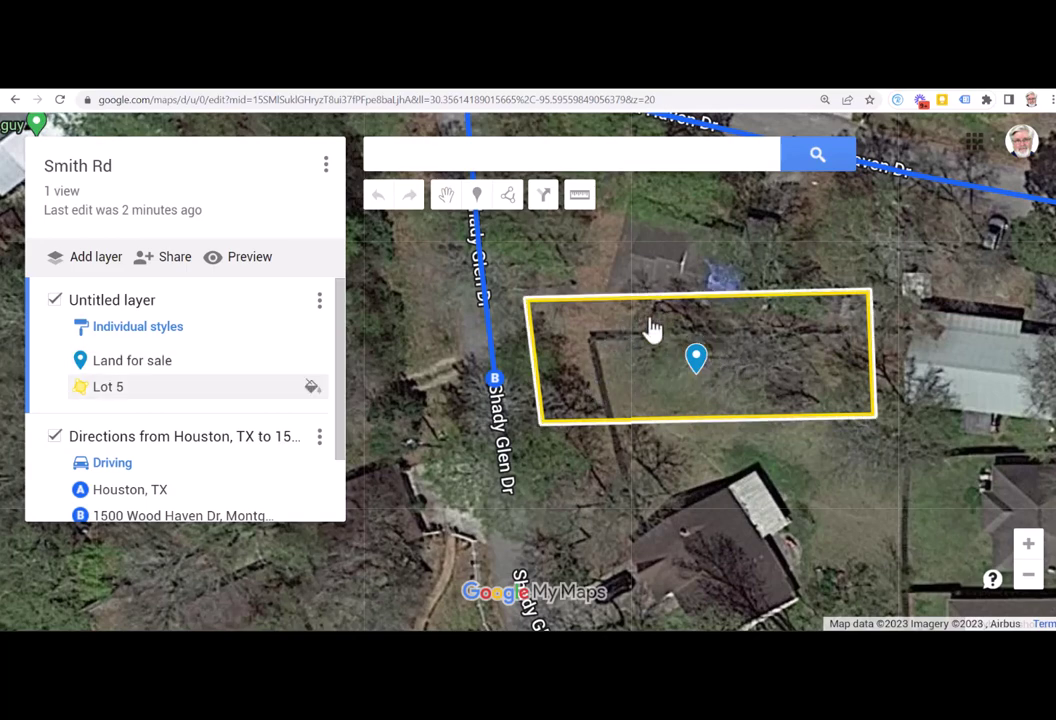
pyautogui.moveTo(648, 328); pyautogui.dragTo(641, 396)
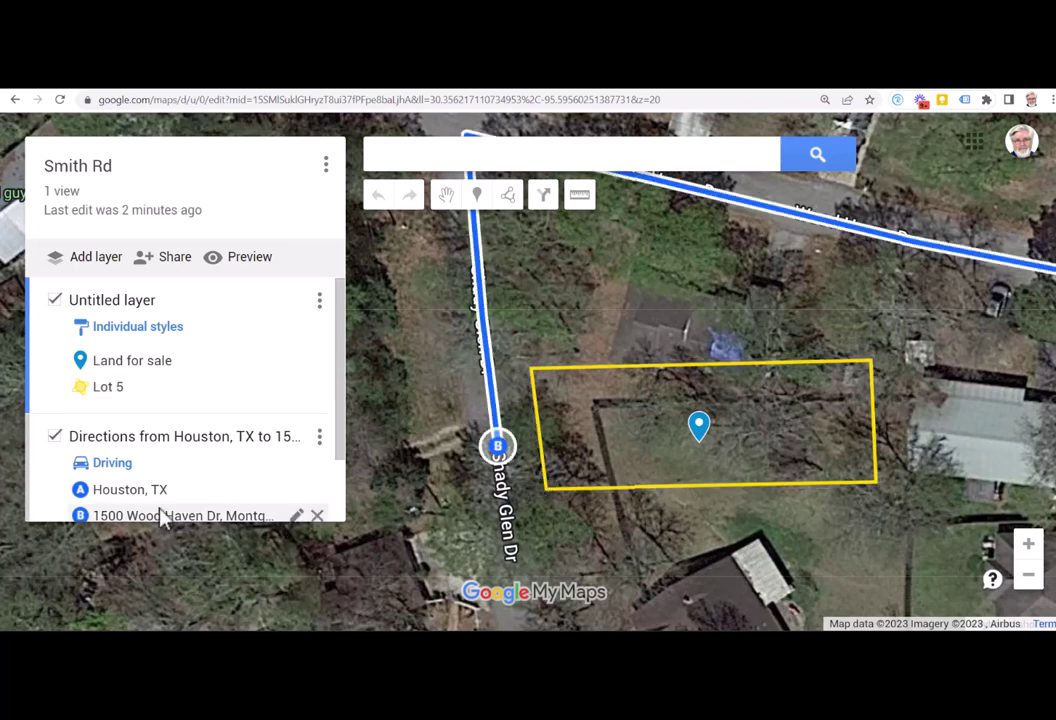
# Switch the base map to the plain light street map style
pyautogui.scroll(-1, 140, 440)
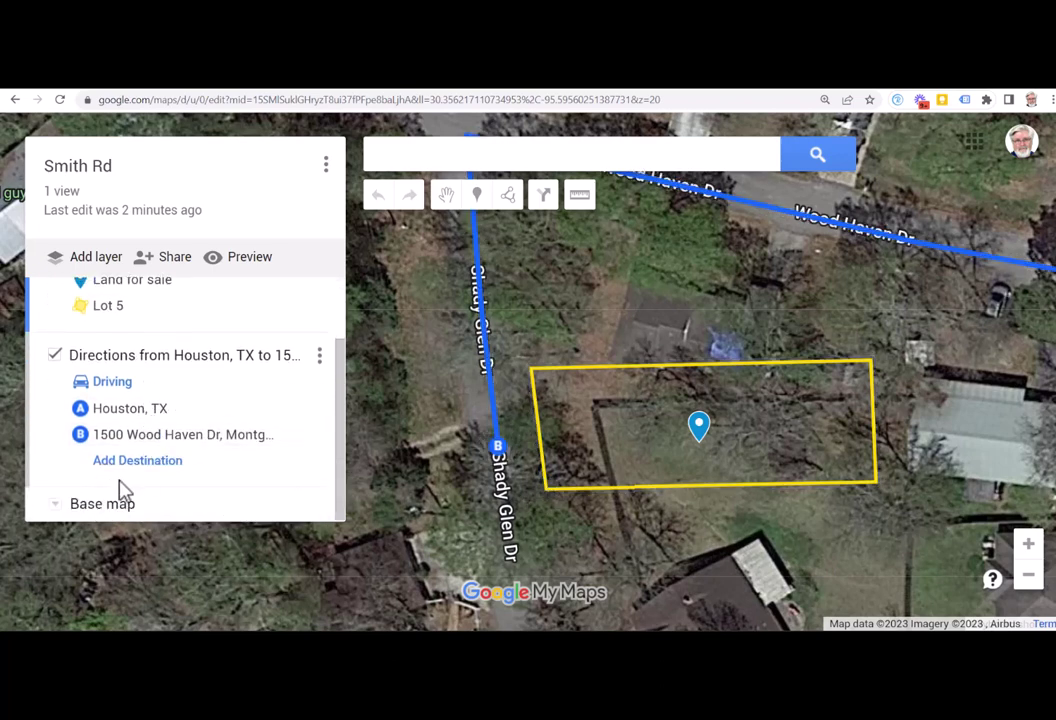
pyautogui.click(54, 506)
pyautogui.click(110, 322)
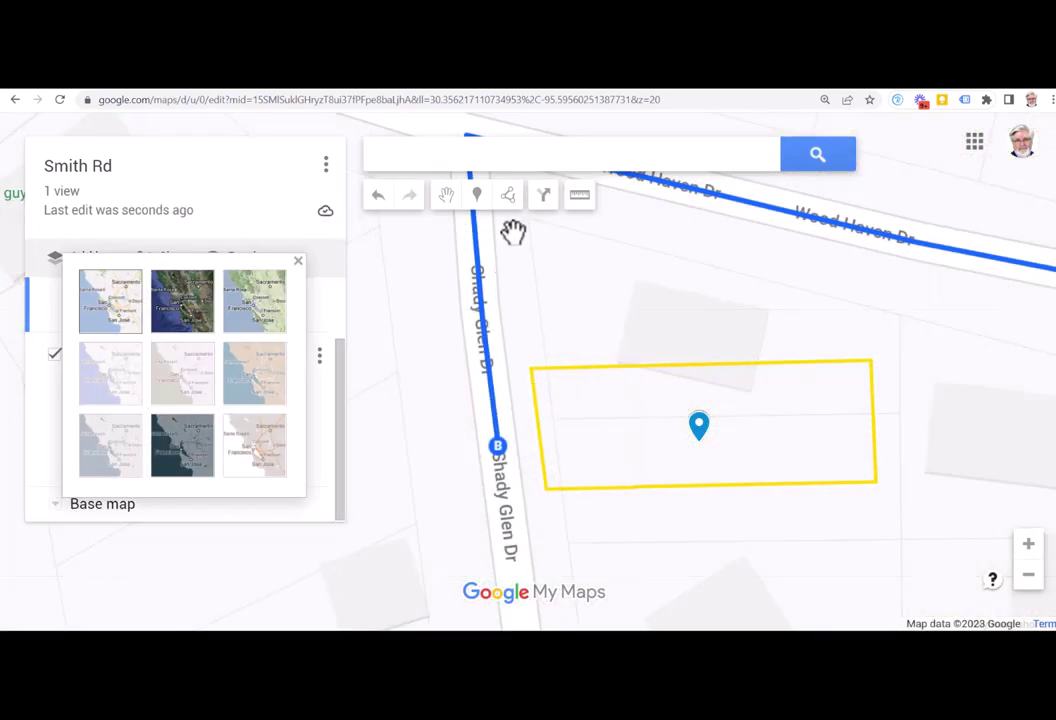
# Delete the yellow Lot 5 outline from the map
pyautogui.click(509, 200)
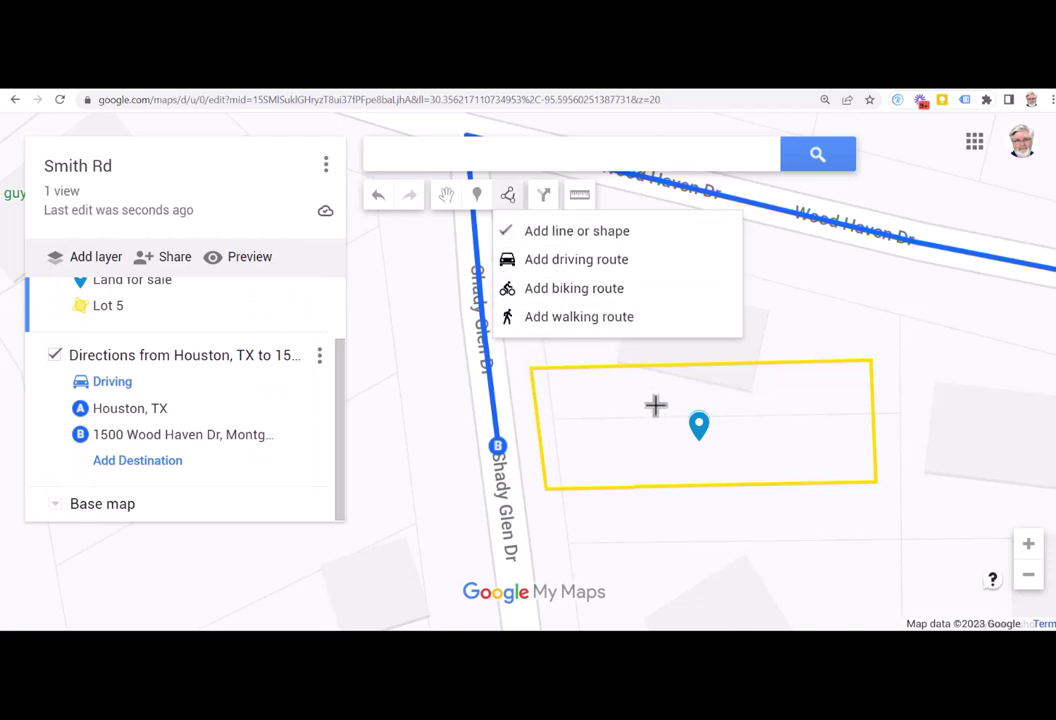
pyautogui.click(601, 447)
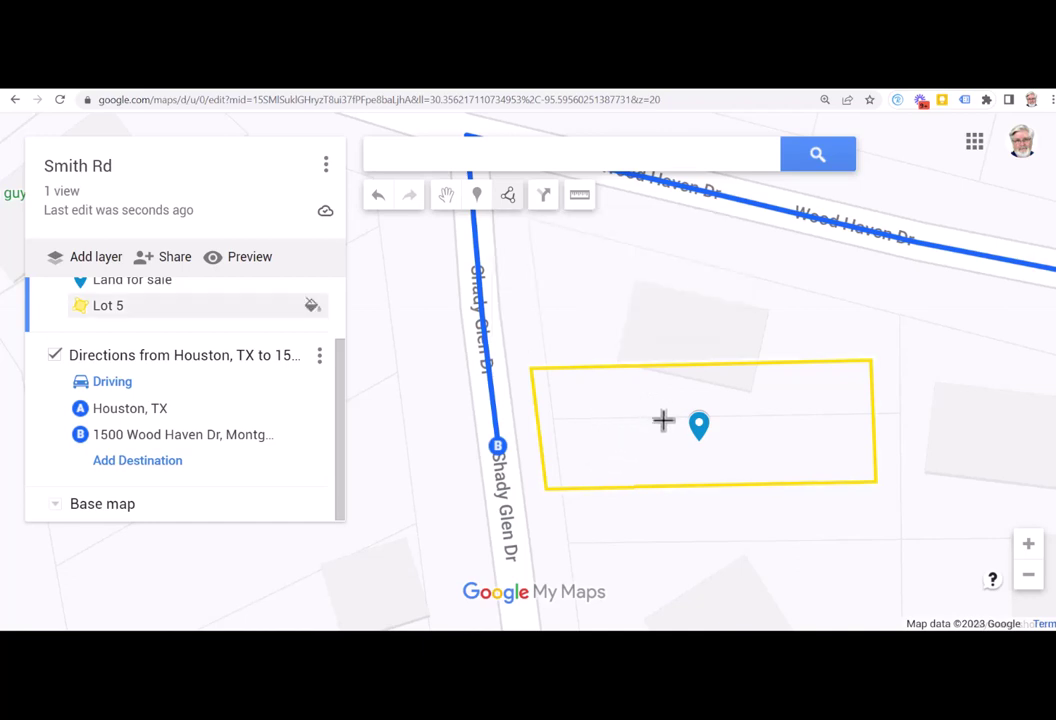
pyautogui.rightClick(580, 489)
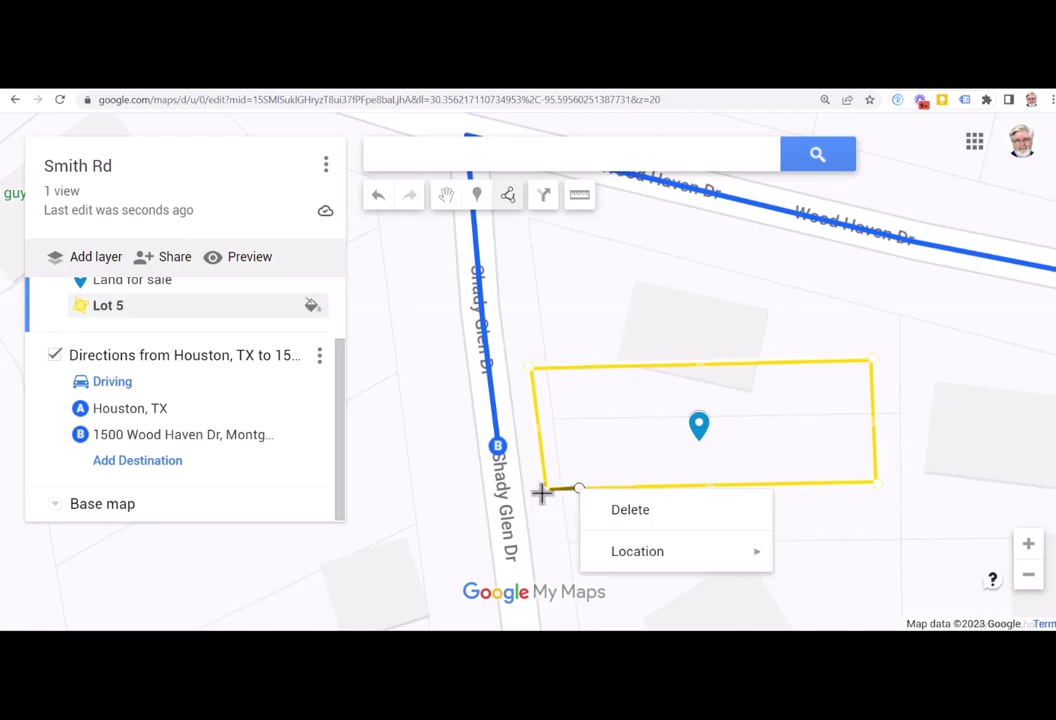
pyautogui.click(625, 510)
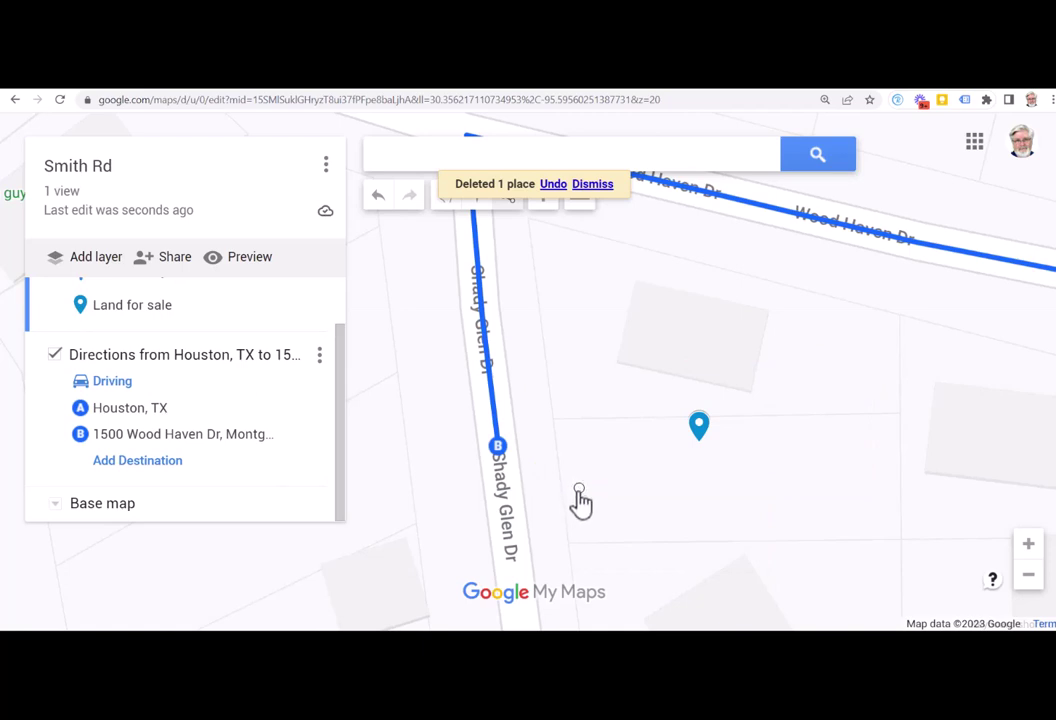
pyautogui.click(580, 489)
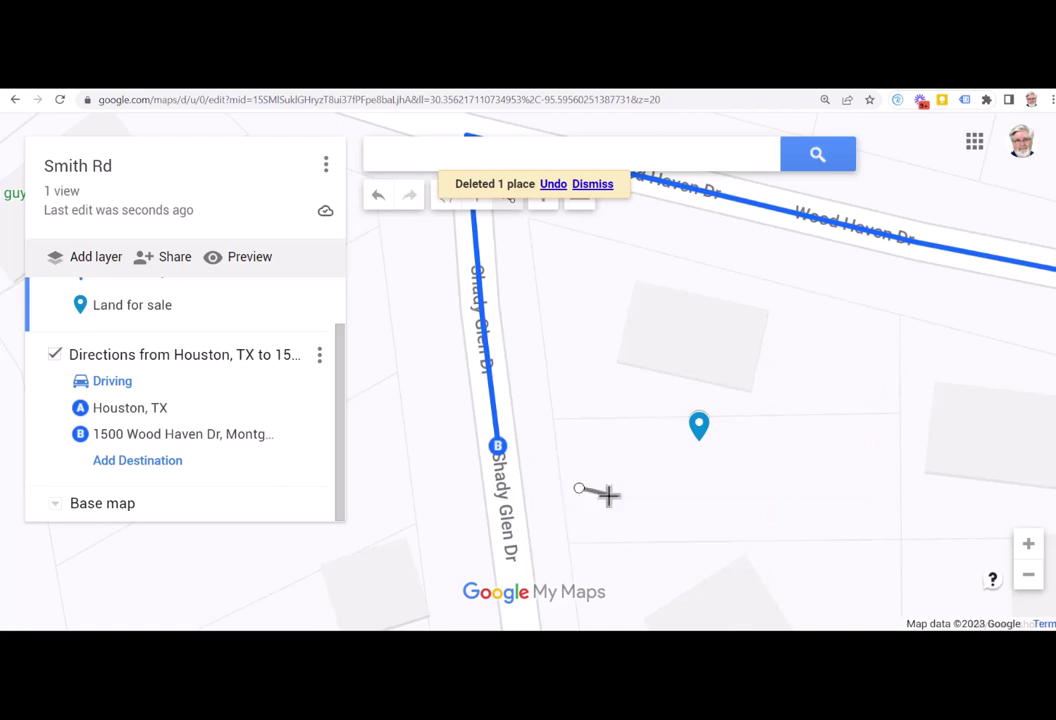
pyautogui.doubleClick(608, 494)
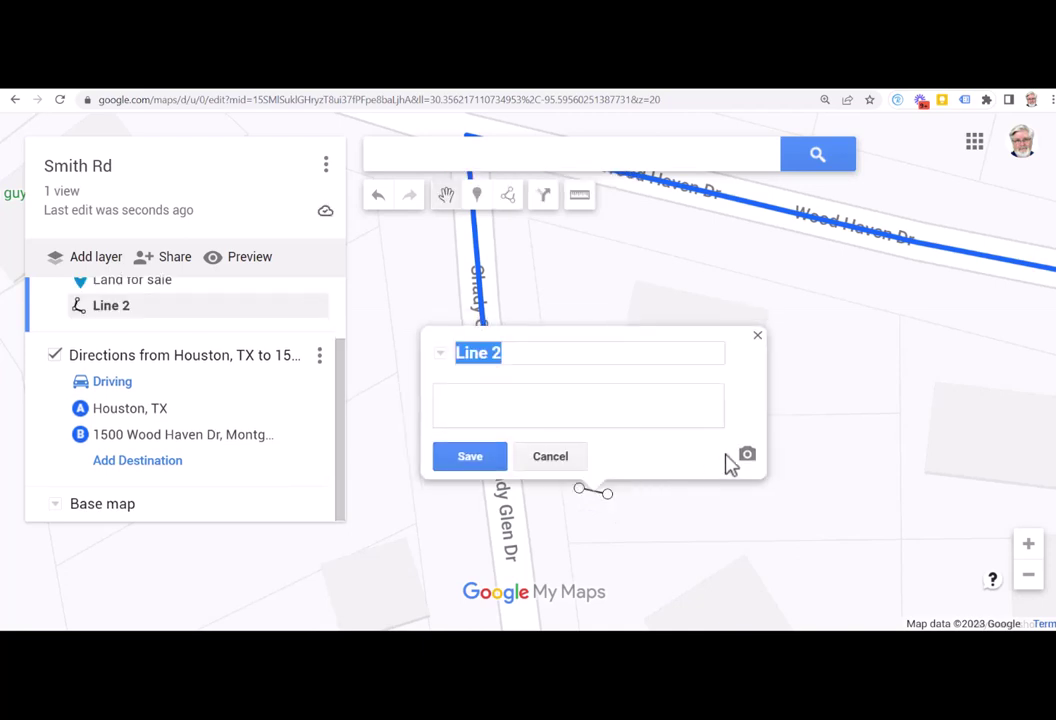
pyautogui.click(566, 464)
pyautogui.hotkey('ctrl', 'm')
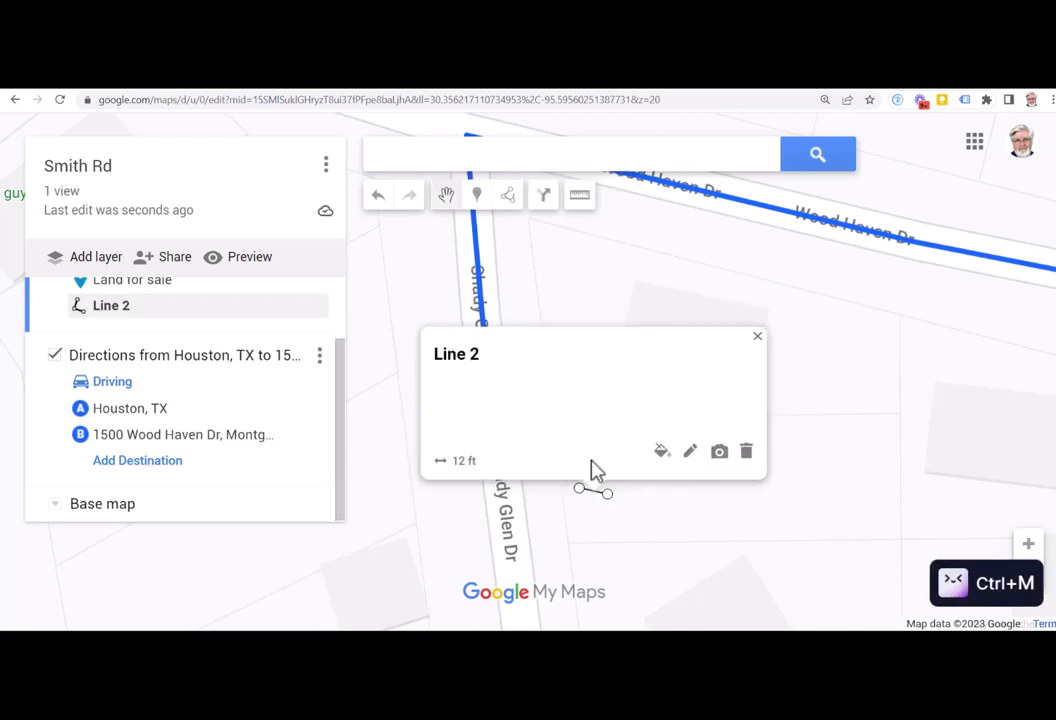
pyautogui.click(745, 455)
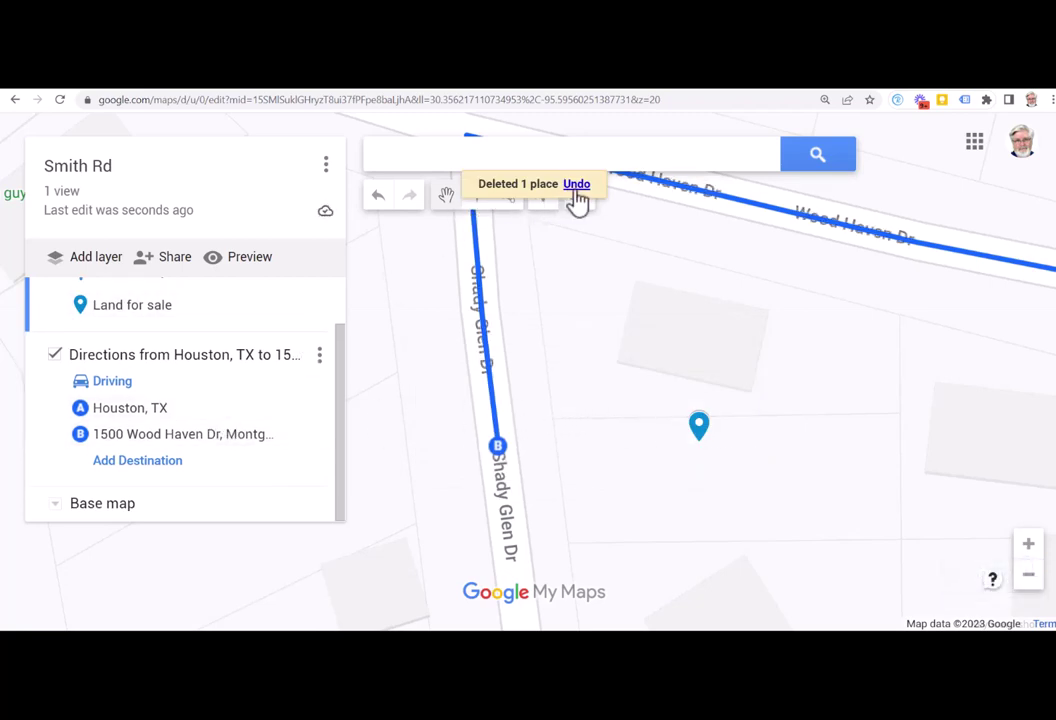
# Draw a closed four-corner shape along the parcel lines of the lot east of Shady Glen Dr, beginning at its northwest corner
pyautogui.click(515, 215)
pyautogui.click(524, 232)
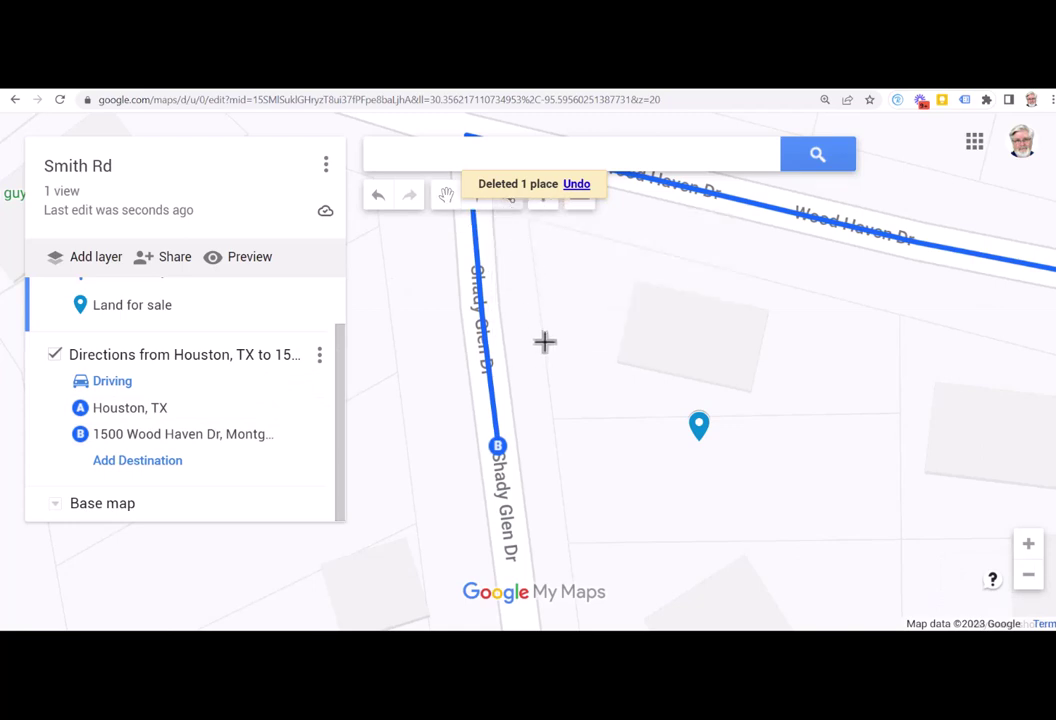
pyautogui.click(553, 416)
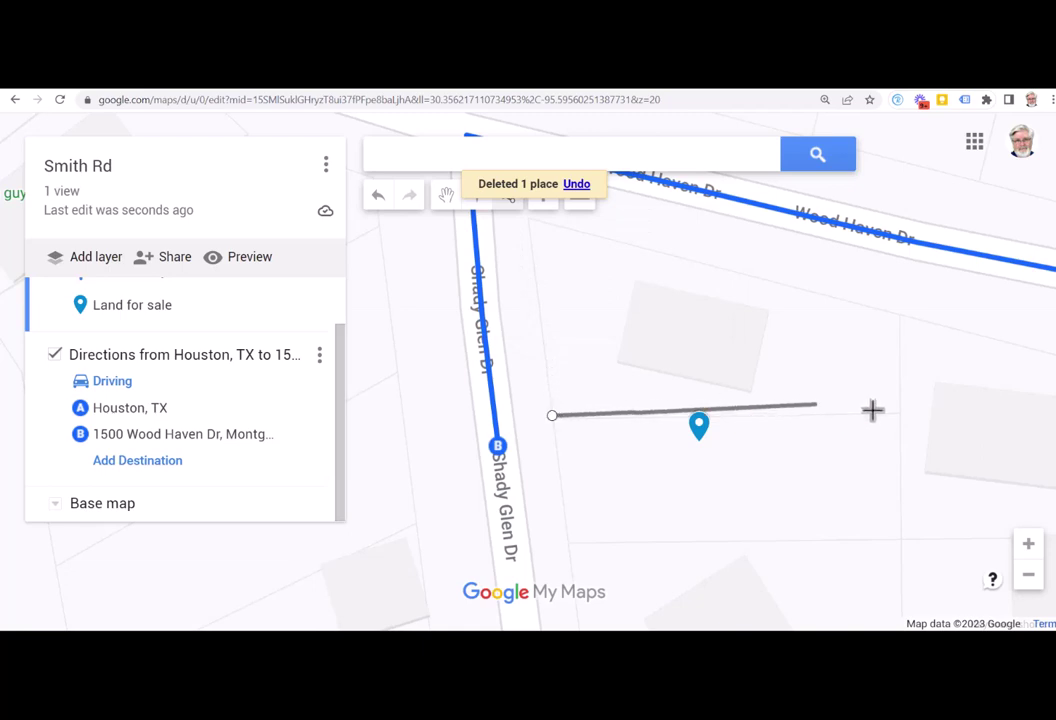
pyautogui.click(897, 416)
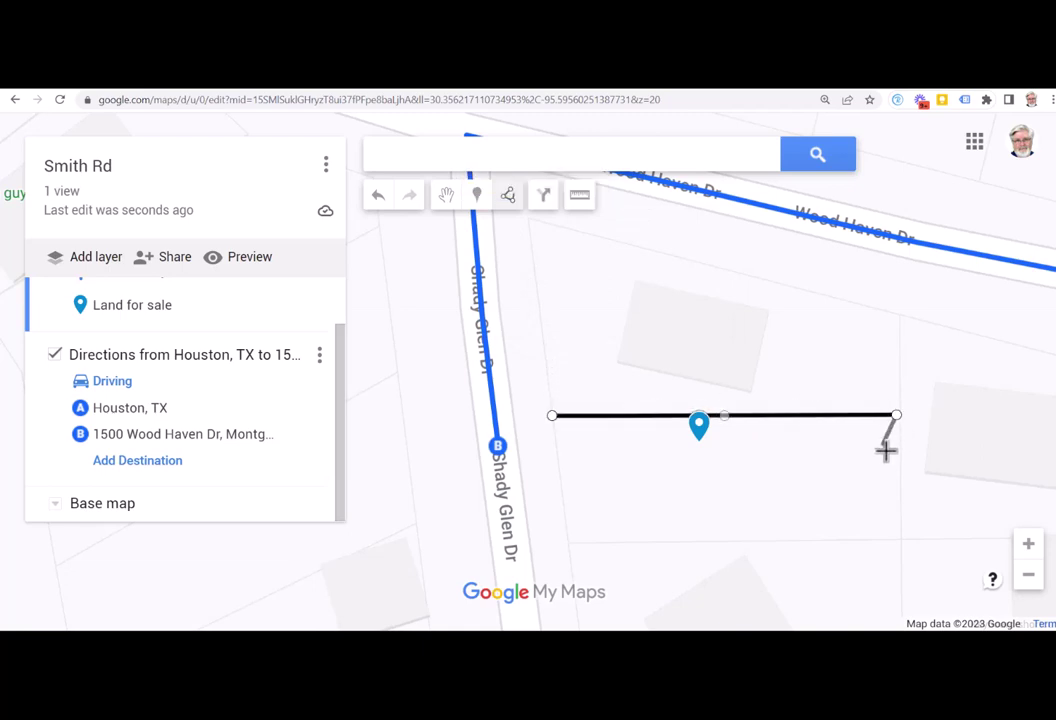
pyautogui.click(903, 541)
pyautogui.click(569, 546)
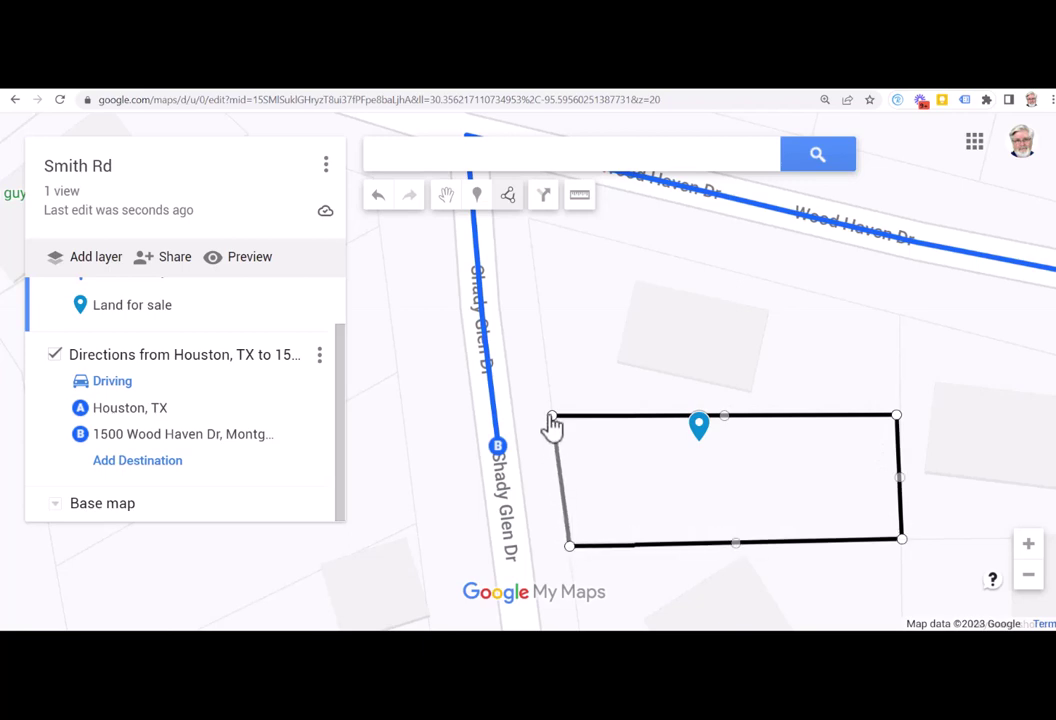
pyautogui.click(552, 424)
# Style the new lot polygon with a nearly fully transparent fill, a thicker border and the dark yellow color
pyautogui.scroll(1, 603, 441)
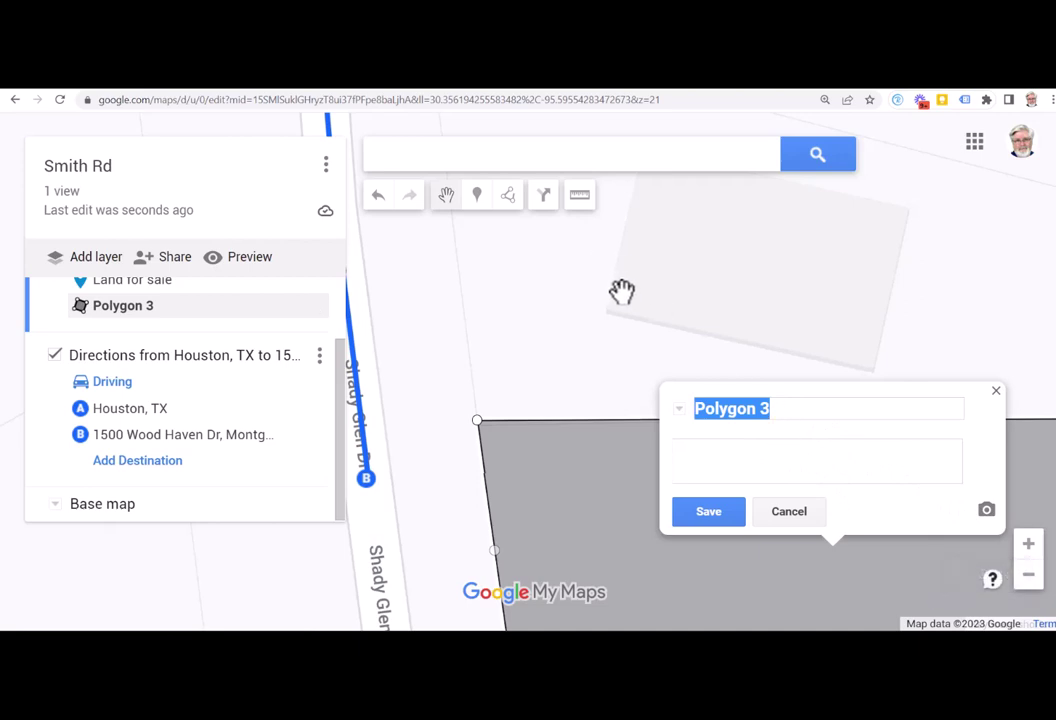
pyautogui.moveTo(785, 430); pyautogui.dragTo(650, 431)
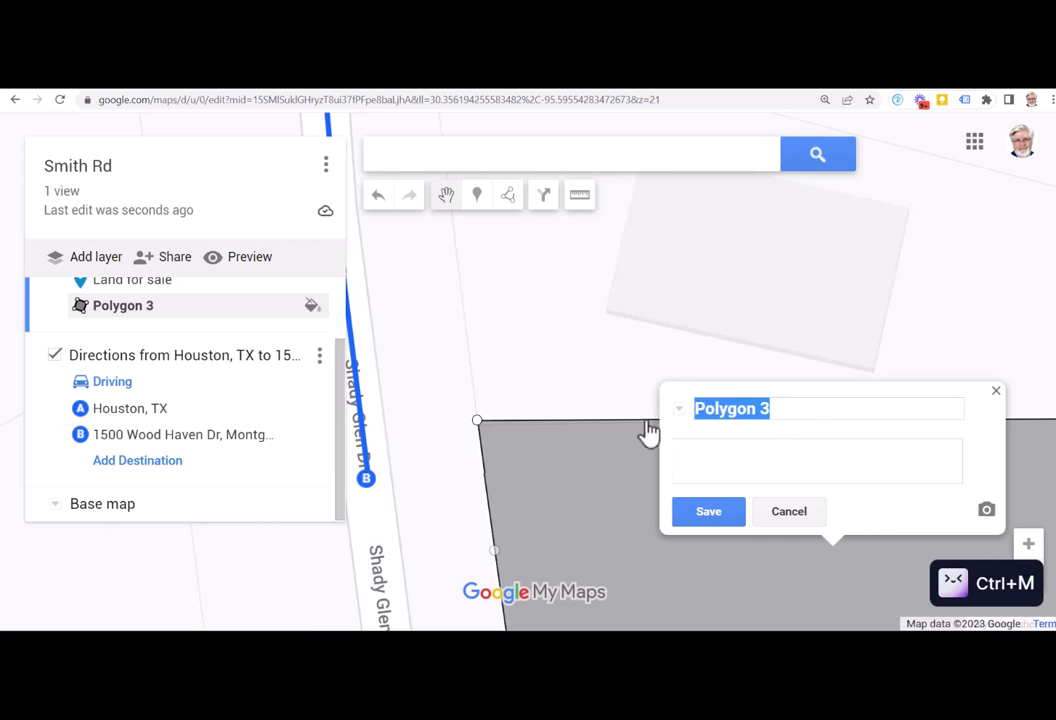
pyautogui.click(643, 430)
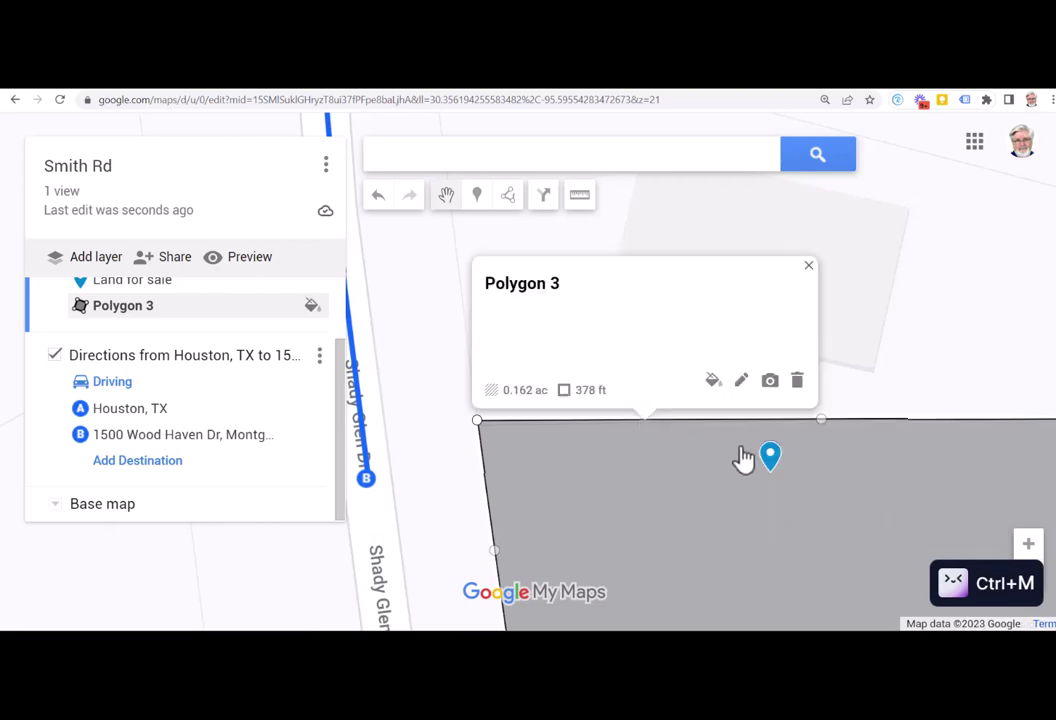
pyautogui.click(712, 385)
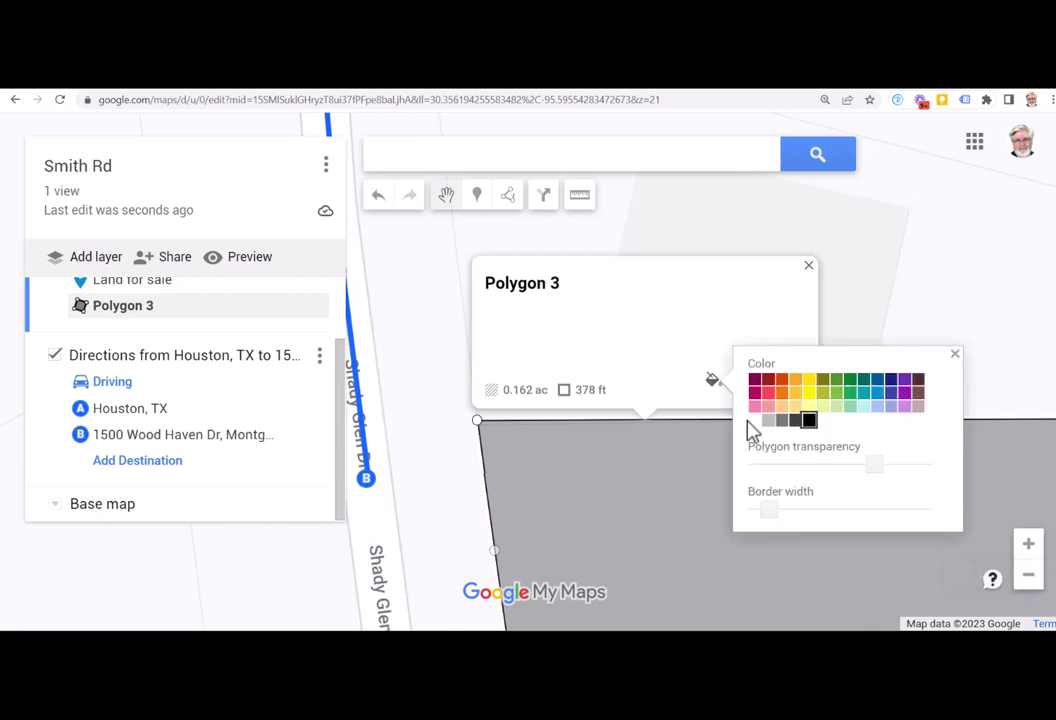
pyautogui.moveTo(876, 466); pyautogui.dragTo(927, 472)
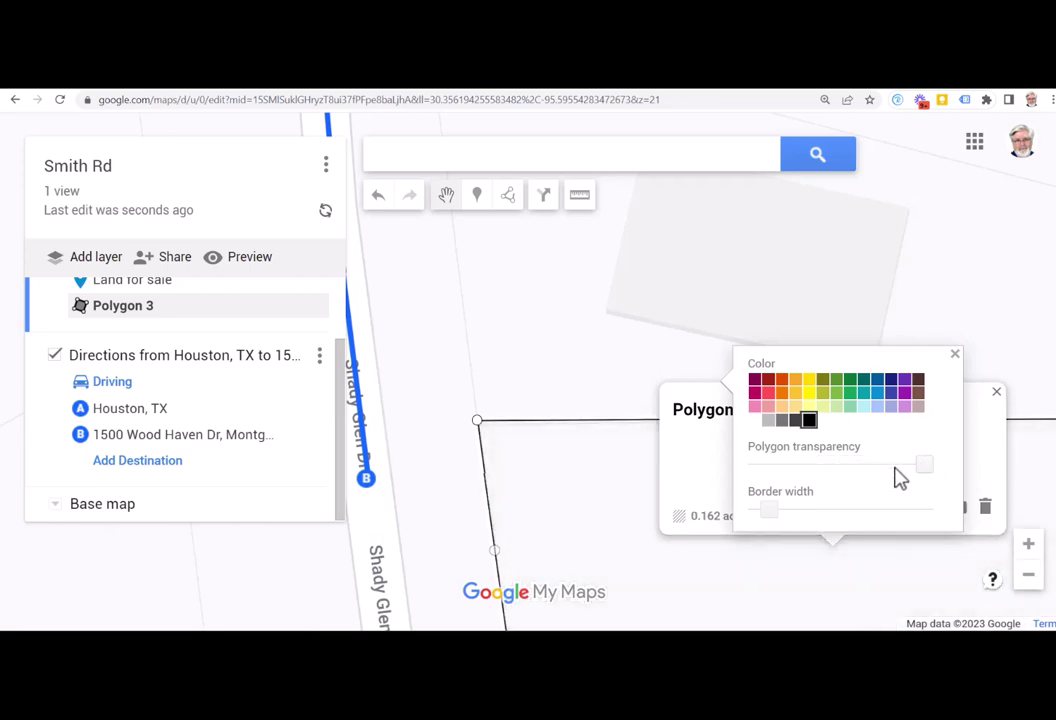
pyautogui.moveTo(771, 514); pyautogui.dragTo(794, 514)
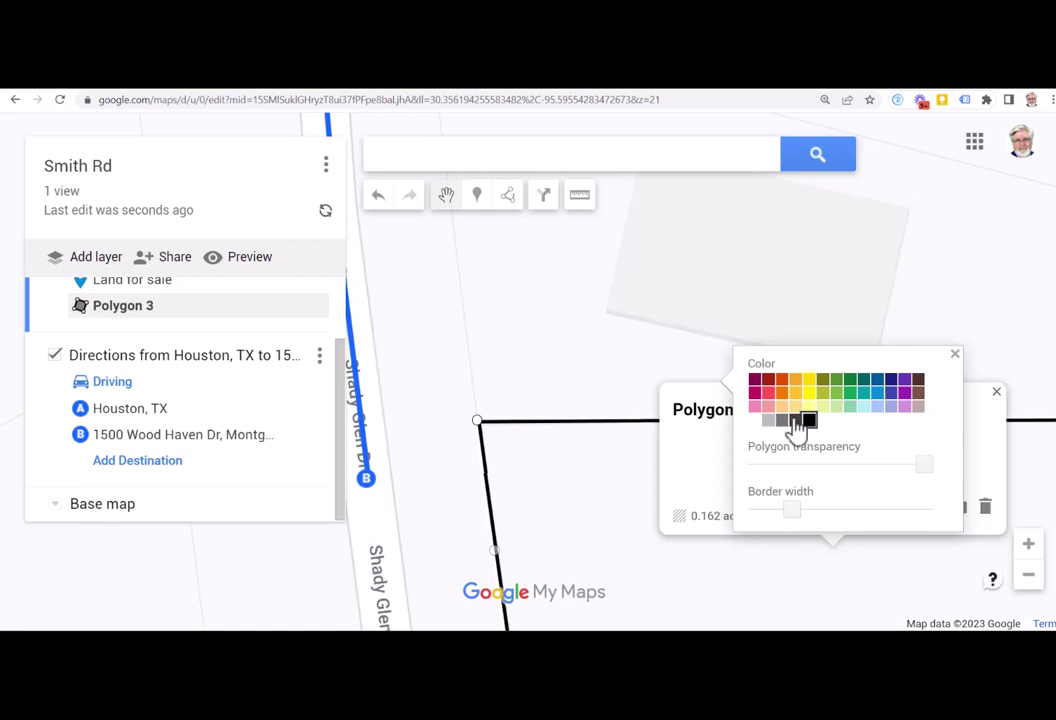
pyautogui.click(809, 380)
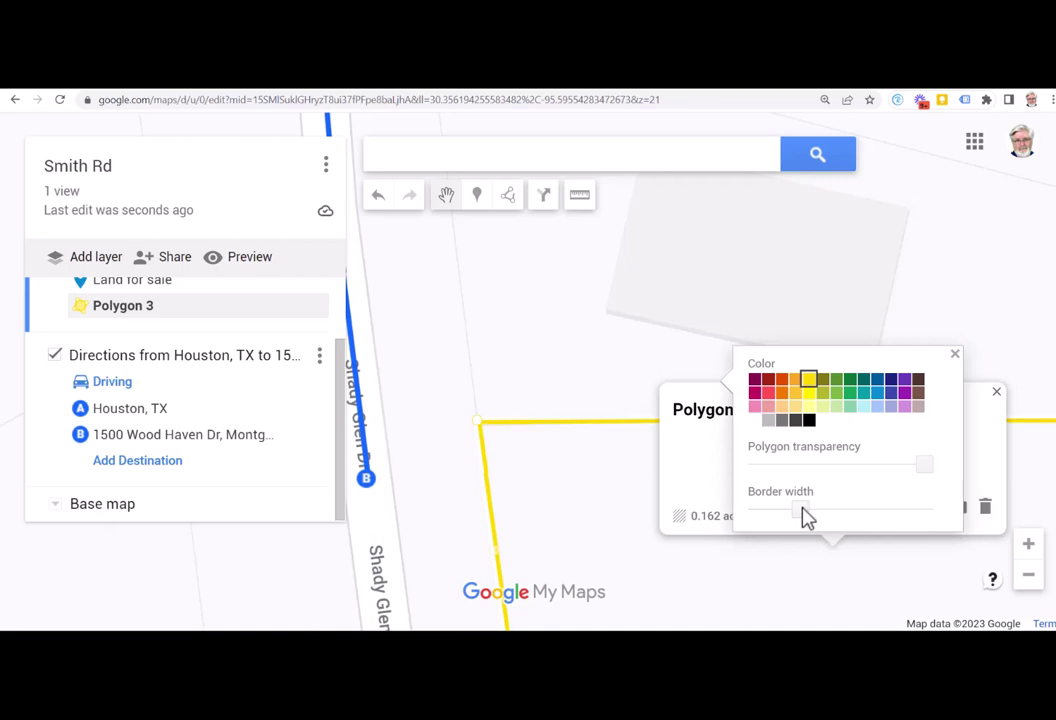
pyautogui.click(956, 357)
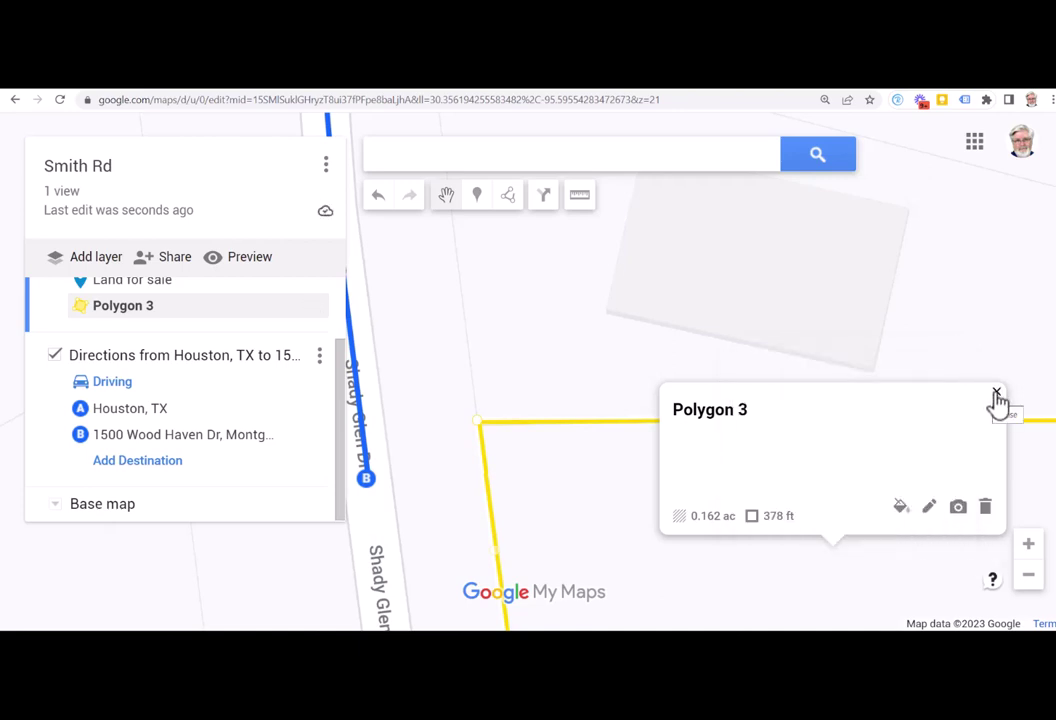
pyautogui.click(996, 393)
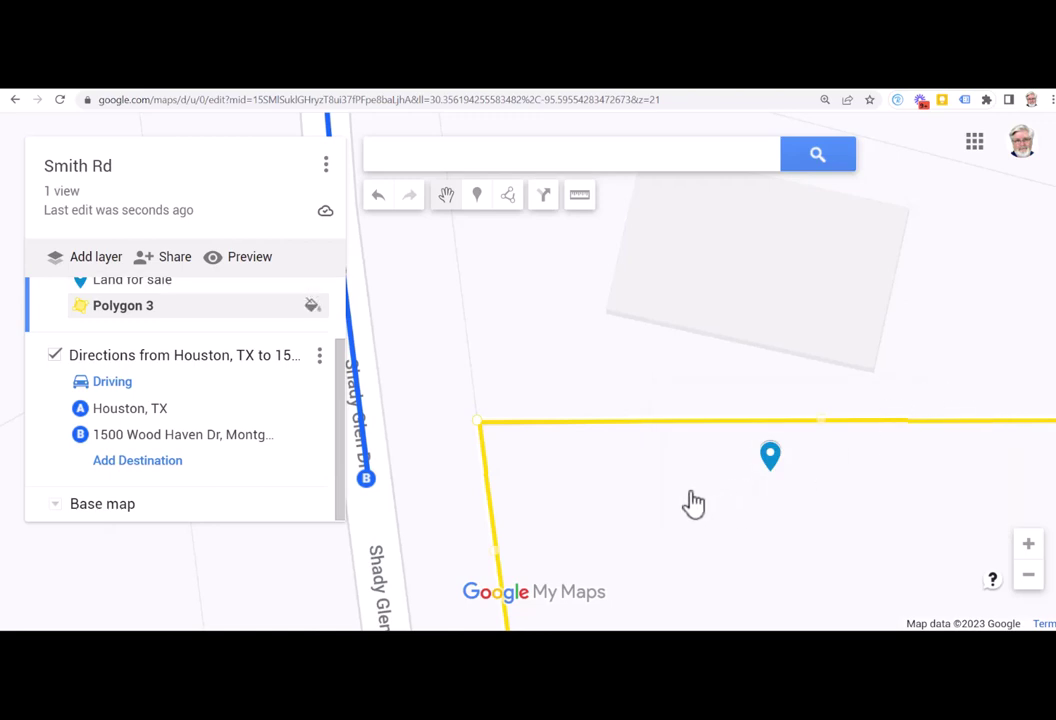
# Nudge the yellow lot outline slightly to line it up with the parcel boundary
pyautogui.moveTo(694, 503)
pyautogui.mouseDown()
pyautogui.moveTo(686, 472)
pyautogui.moveTo(690, 502)
pyautogui.mouseUp()
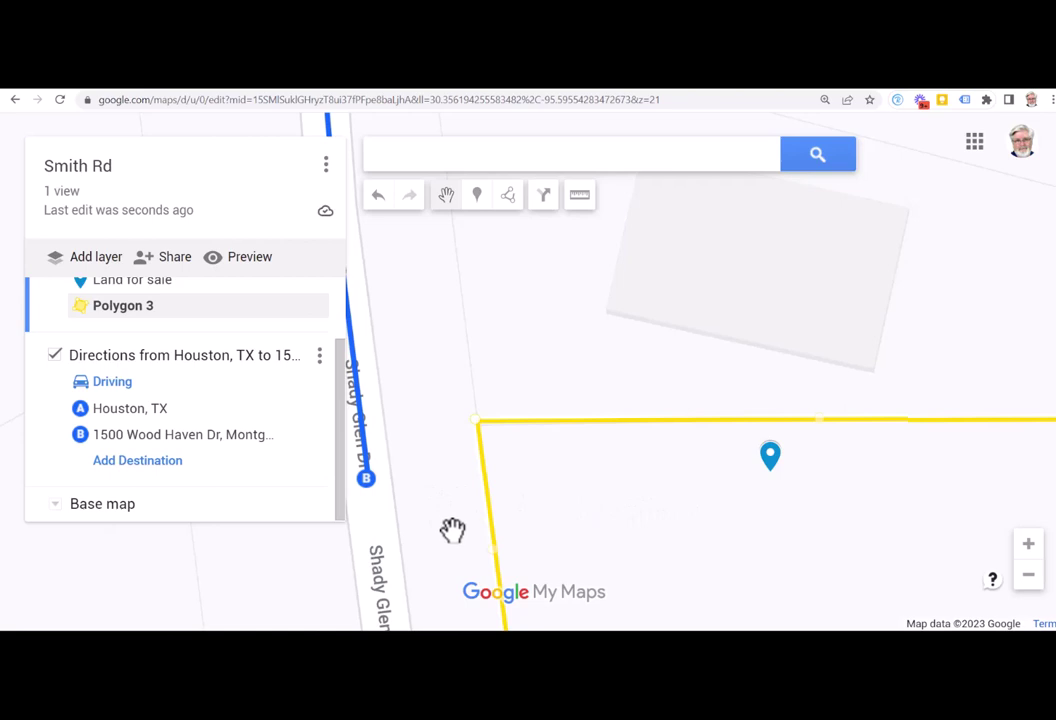
pyautogui.moveTo(453, 530); pyautogui.dragTo(449, 352)
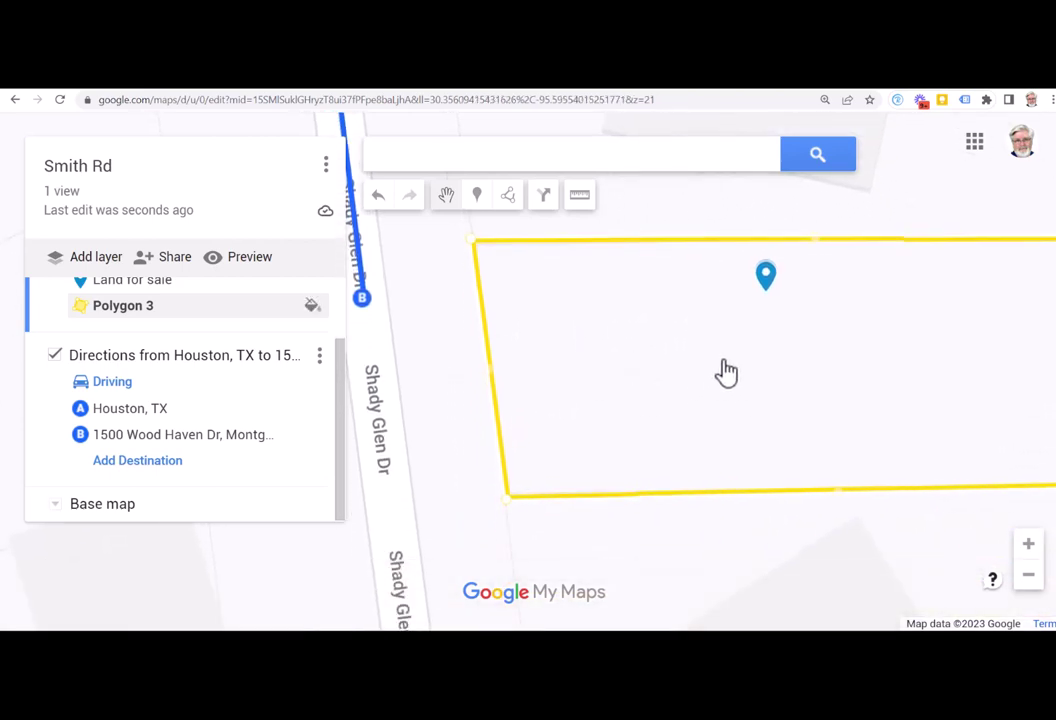
pyautogui.moveTo(443, 361); pyautogui.dragTo(439, 378)
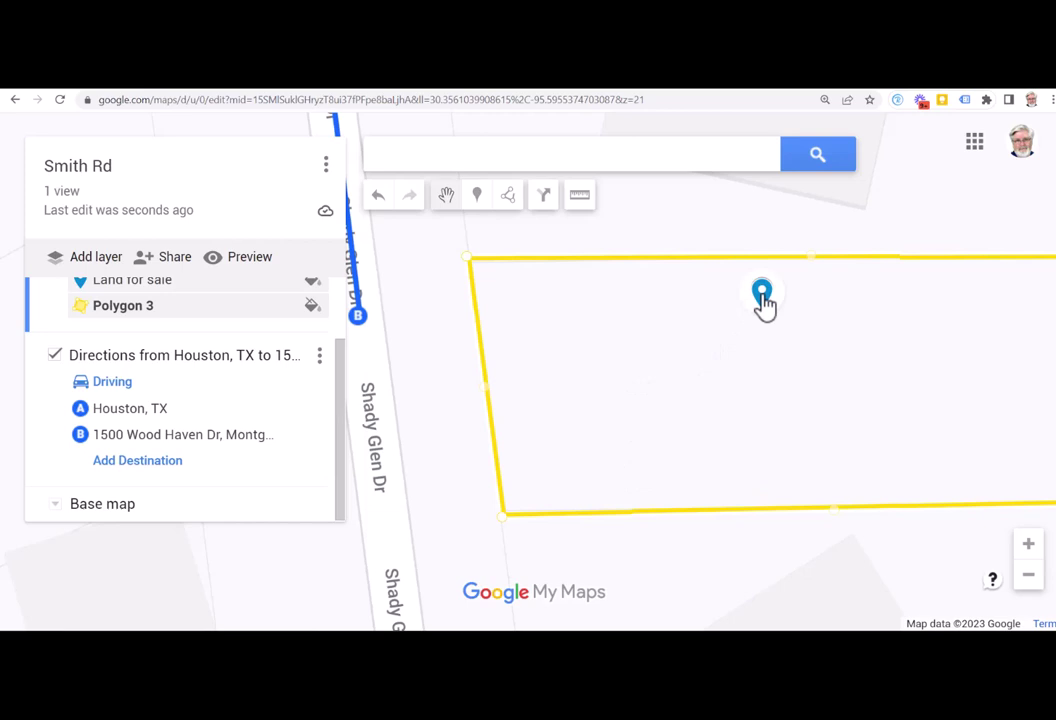
# Move the Land for sale marker from the lot's northern edge farther inside the yellow outline
pyautogui.moveTo(764, 307)
pyautogui.mouseDown()
pyautogui.moveTo(764, 332)
pyautogui.moveTo(759, 313)
pyautogui.mouseUp()
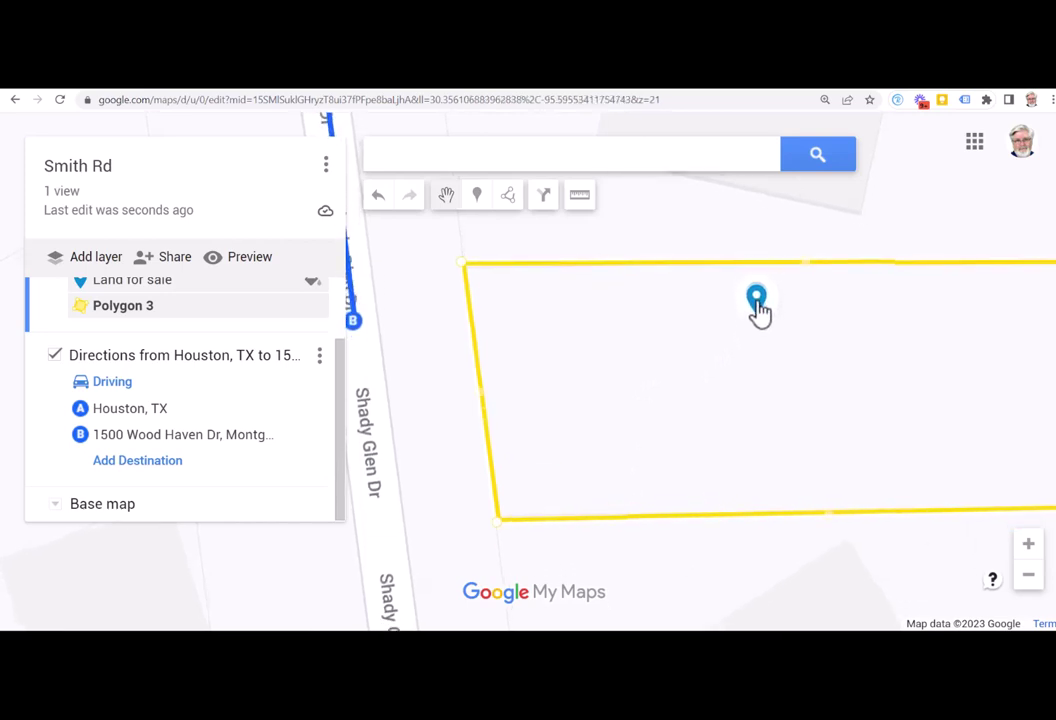
pyautogui.click(757, 304)
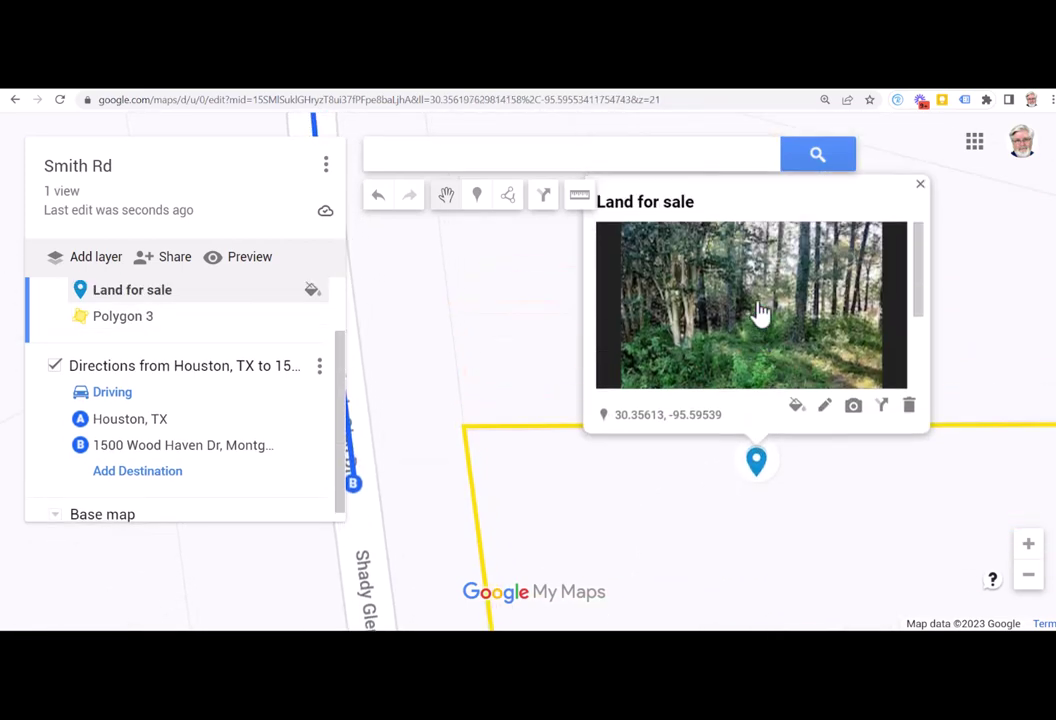
pyautogui.click(825, 409)
pyautogui.moveTo(762, 474); pyautogui.dragTo(708, 582)
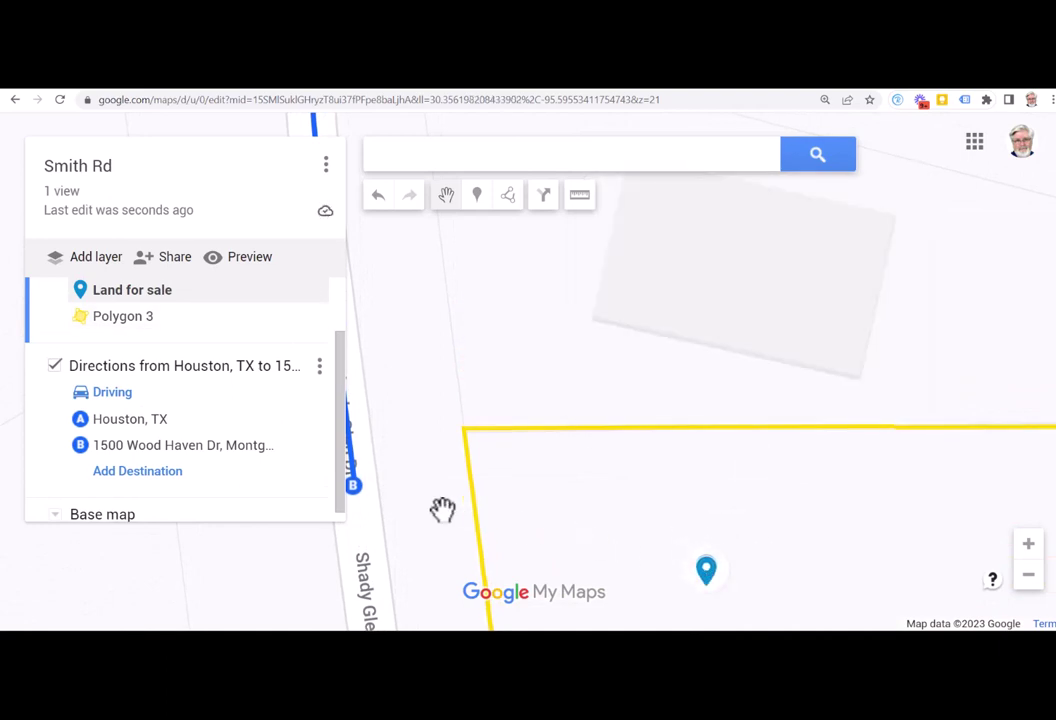
pyautogui.moveTo(441, 507); pyautogui.dragTo(440, 355)
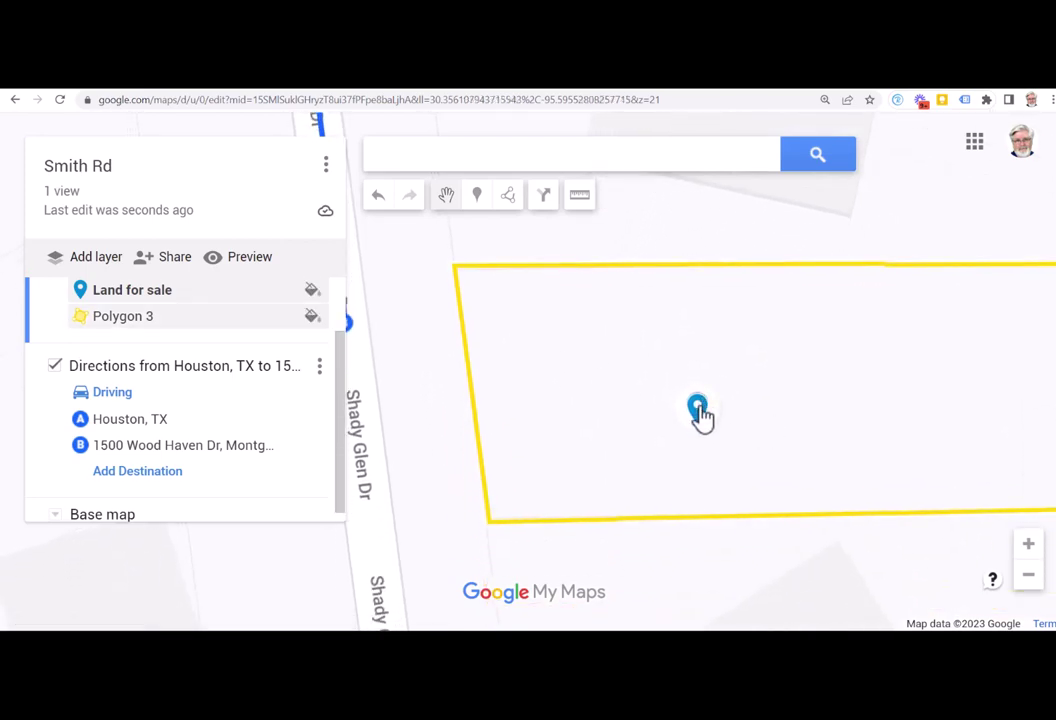
pyautogui.moveTo(702, 418); pyautogui.dragTo(749, 395)
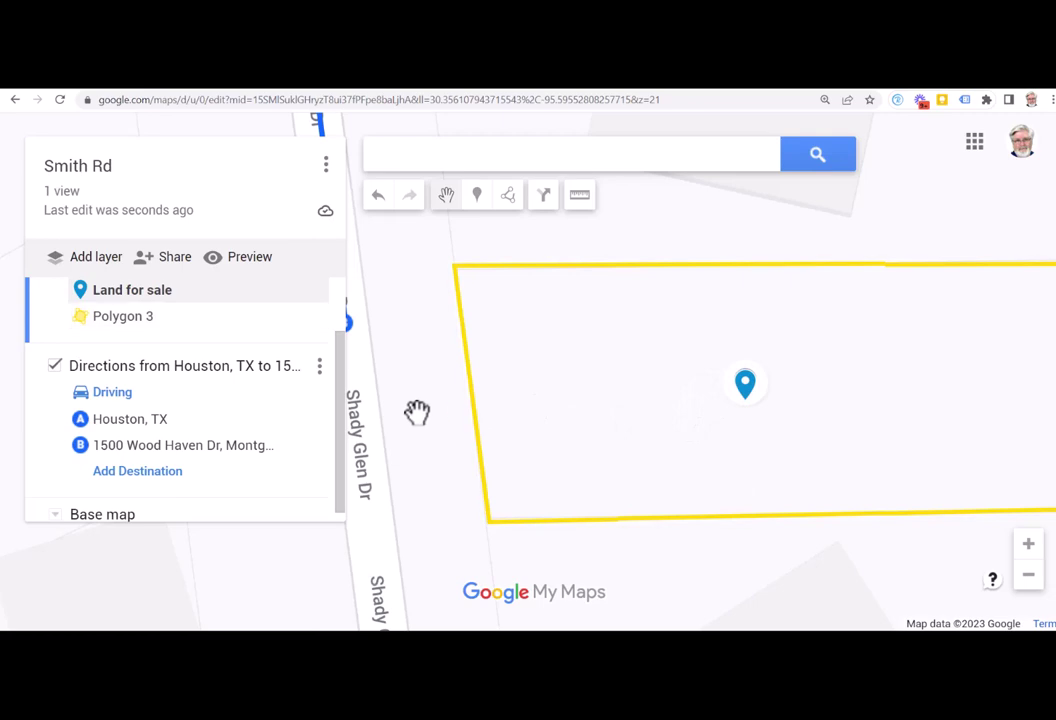
# Copy the share link of the updated Smith Rd map and close the sharing settings
pyautogui.scroll(-1, 200, 434)
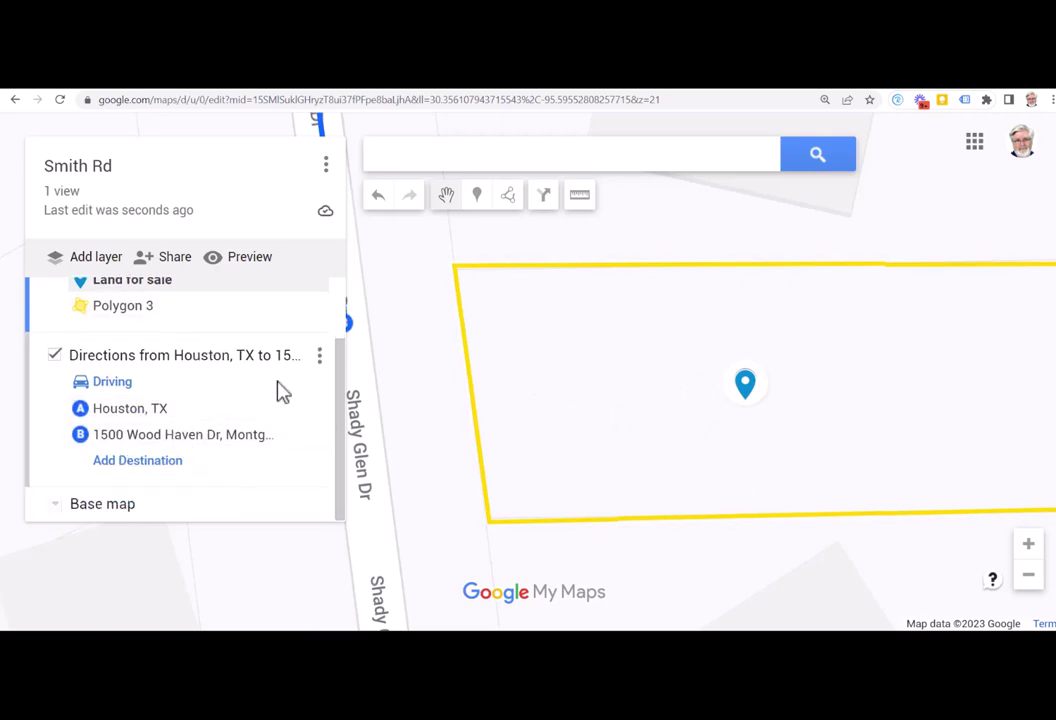
pyautogui.click(172, 258)
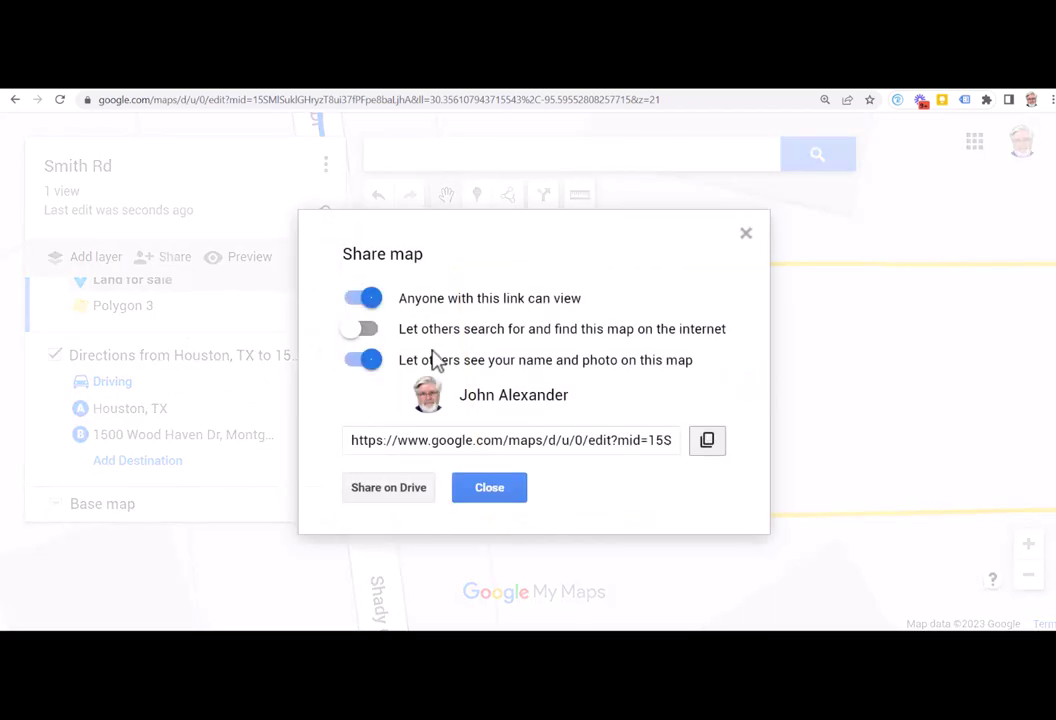
pyautogui.click(707, 442)
pyautogui.click(487, 490)
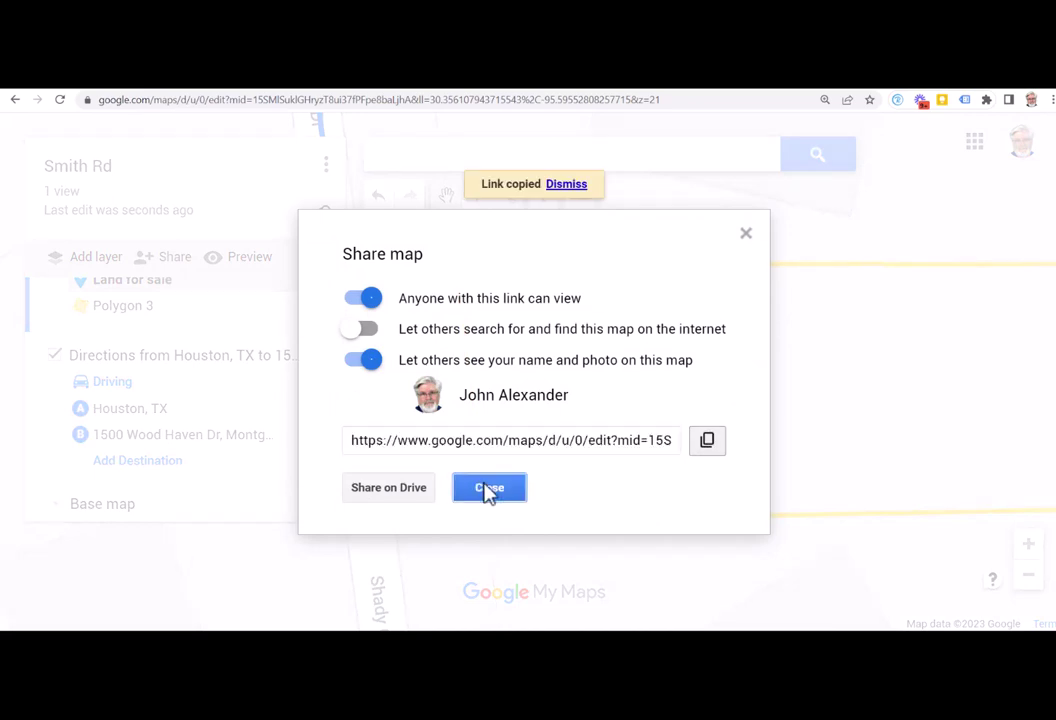
pyautogui.hotkey('ctrl', 'm')
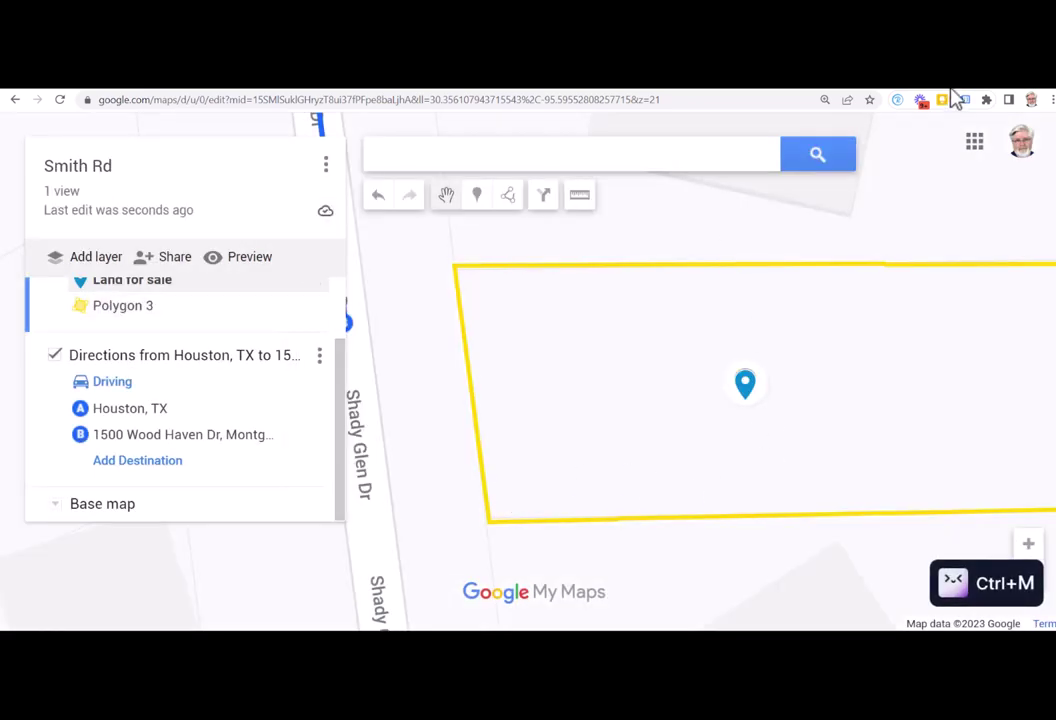
# Open the copied share link of the Smith Rd map in a new browser tab
pyautogui.click(792, 82)
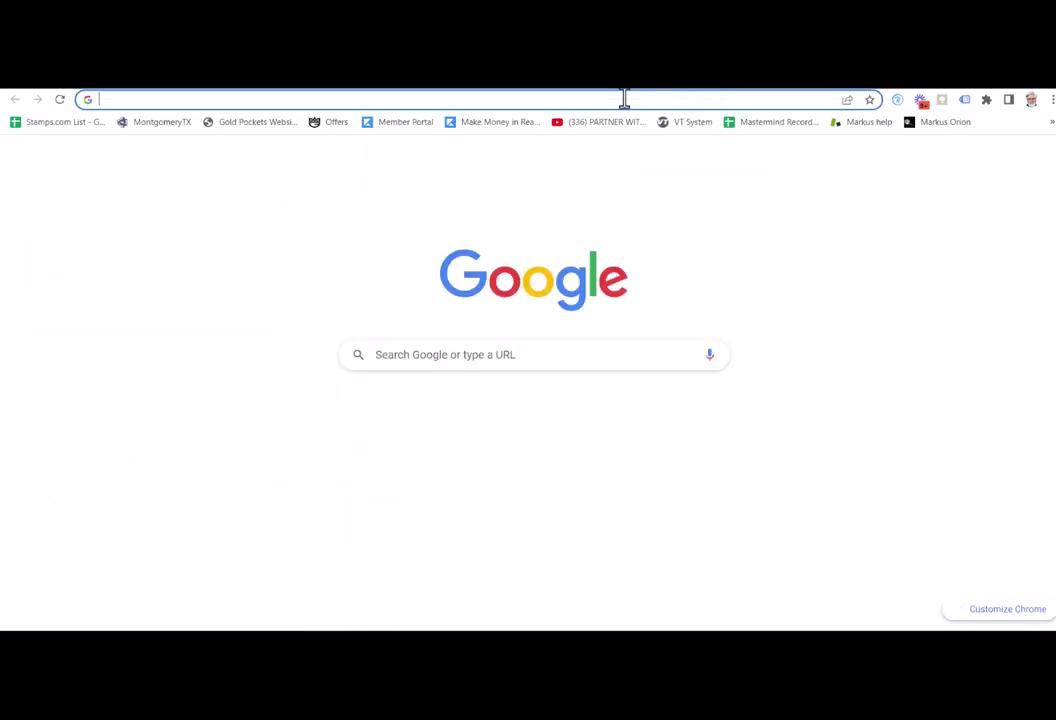
pyautogui.click(619, 100)
pyautogui.hotkey('ctrl', 'v')
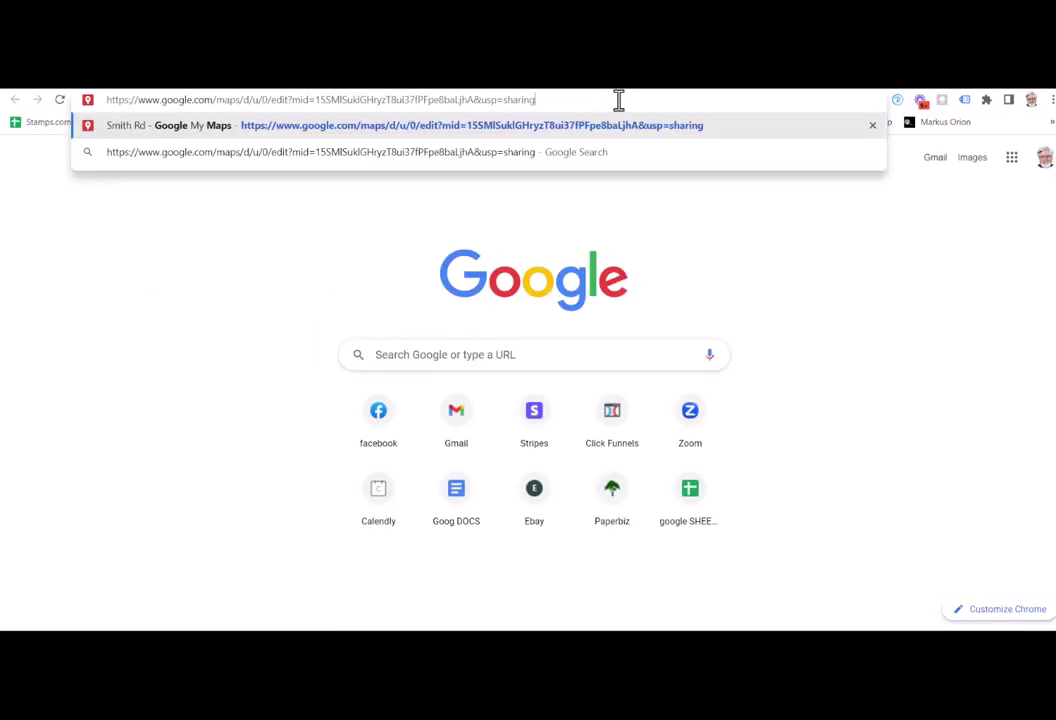
pyautogui.press('Return')
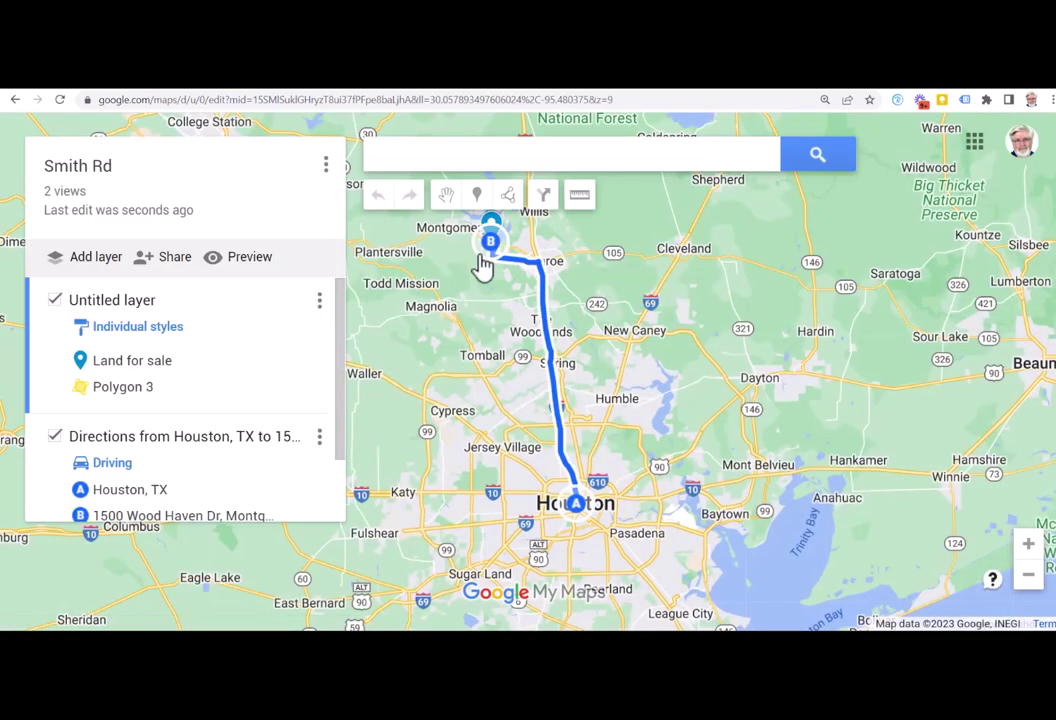
# Examine the shared map from the end of the Houston route down to the yellow lot outline and marker on Shady Glen Dr
pyautogui.scroll(3, 481, 265)
pyautogui.moveTo(478, 250); pyautogui.dragTo(406, 555)
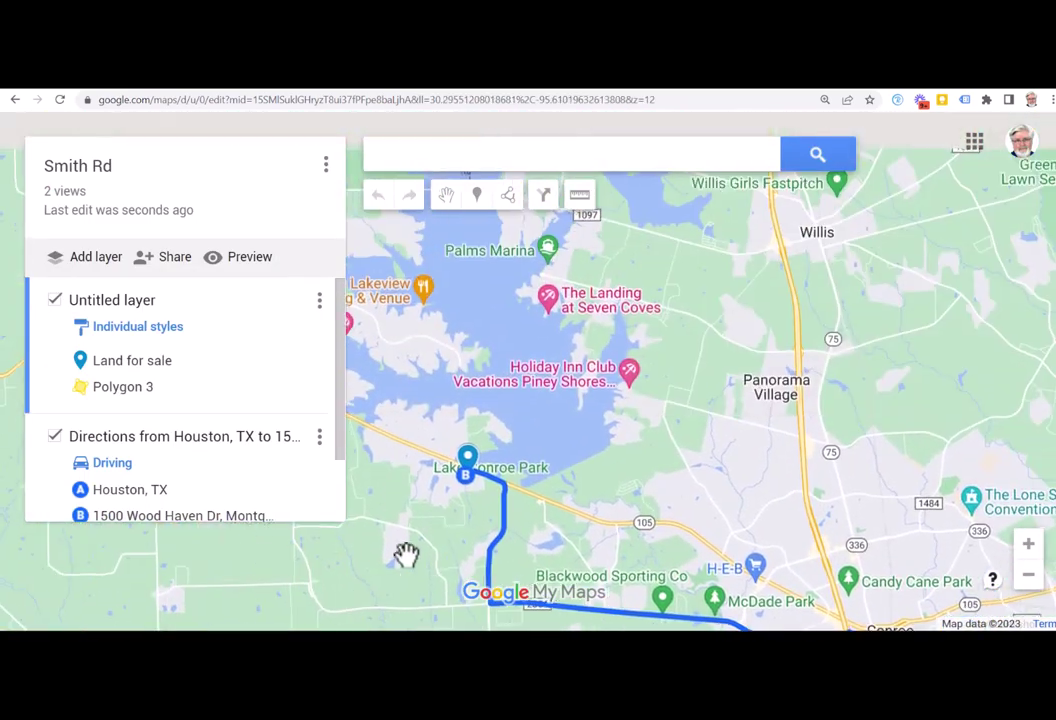
pyautogui.scroll(2, 450, 512)
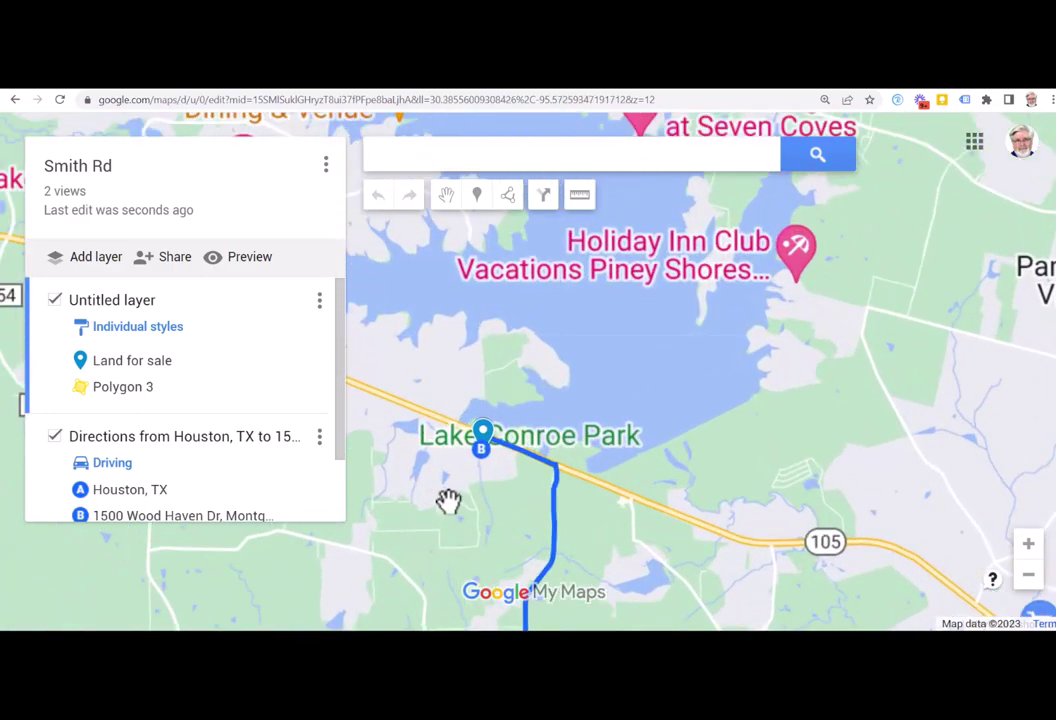
pyautogui.scroll(8, 464, 464)
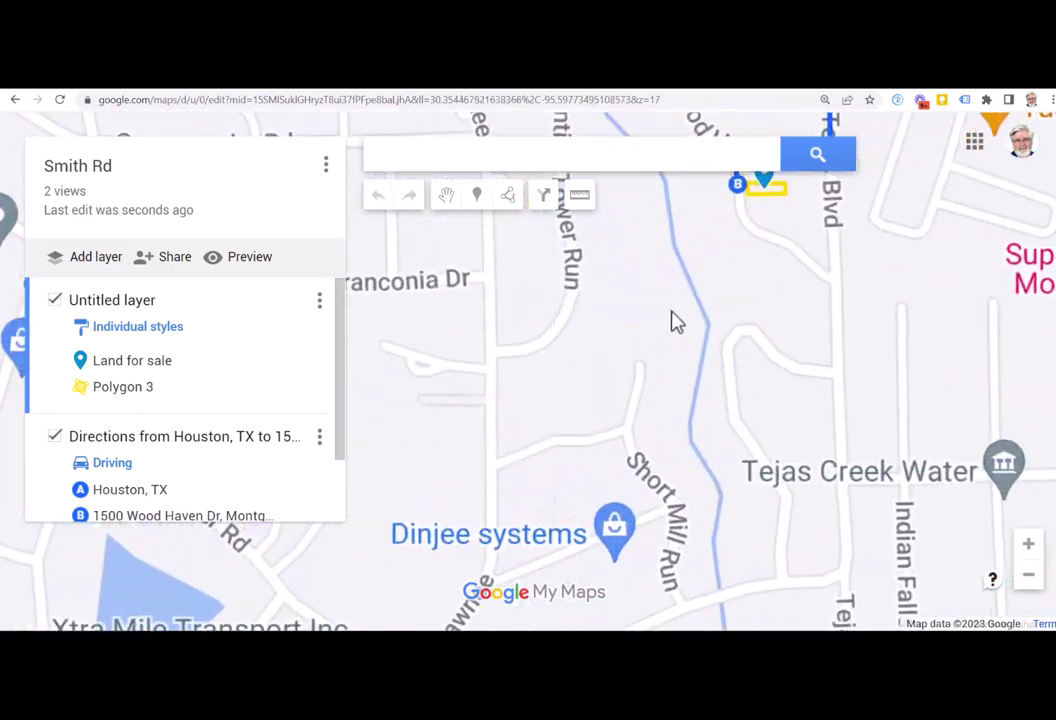
pyautogui.moveTo(641, 318); pyautogui.dragTo(497, 483)
pyautogui.scroll(2, 636, 444)
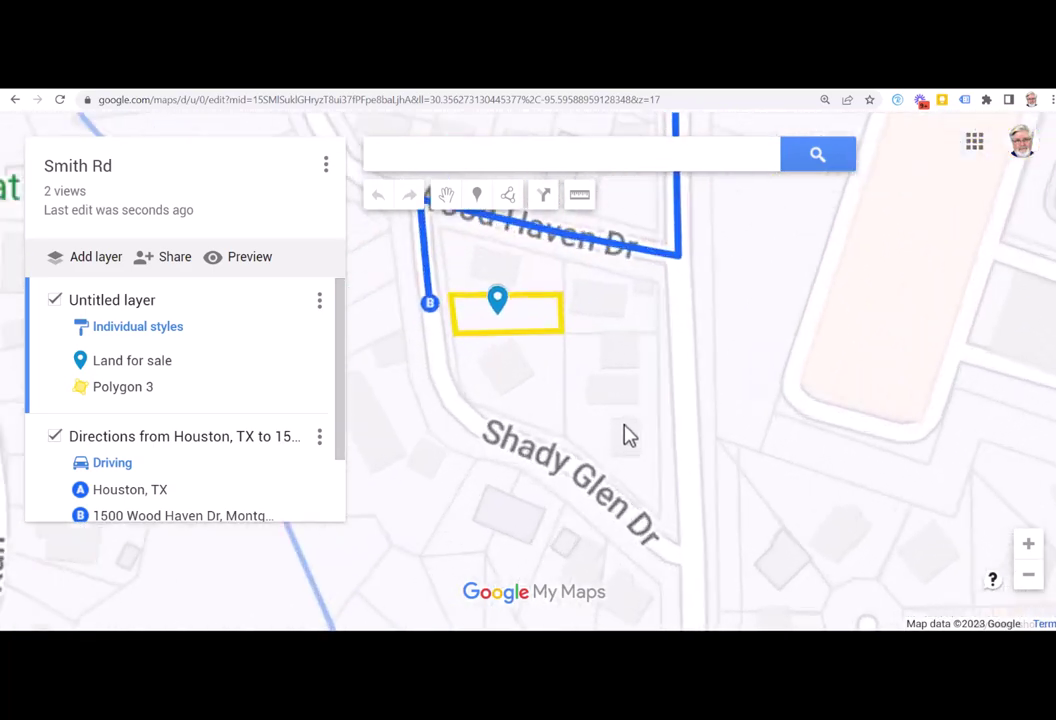
pyautogui.scroll(1, 625, 435)
pyautogui.moveTo(540, 389); pyautogui.dragTo(733, 478)
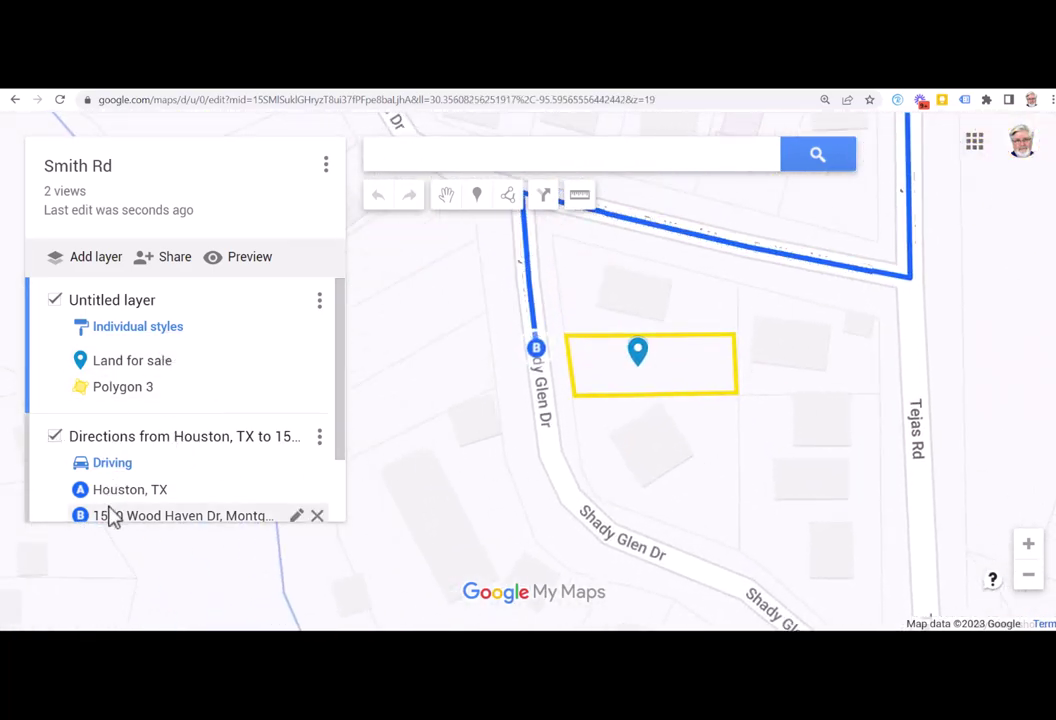
# Switch the Smith Rd map's base map to satellite imagery and close the base map choices
pyautogui.scroll(-2, 113, 434)
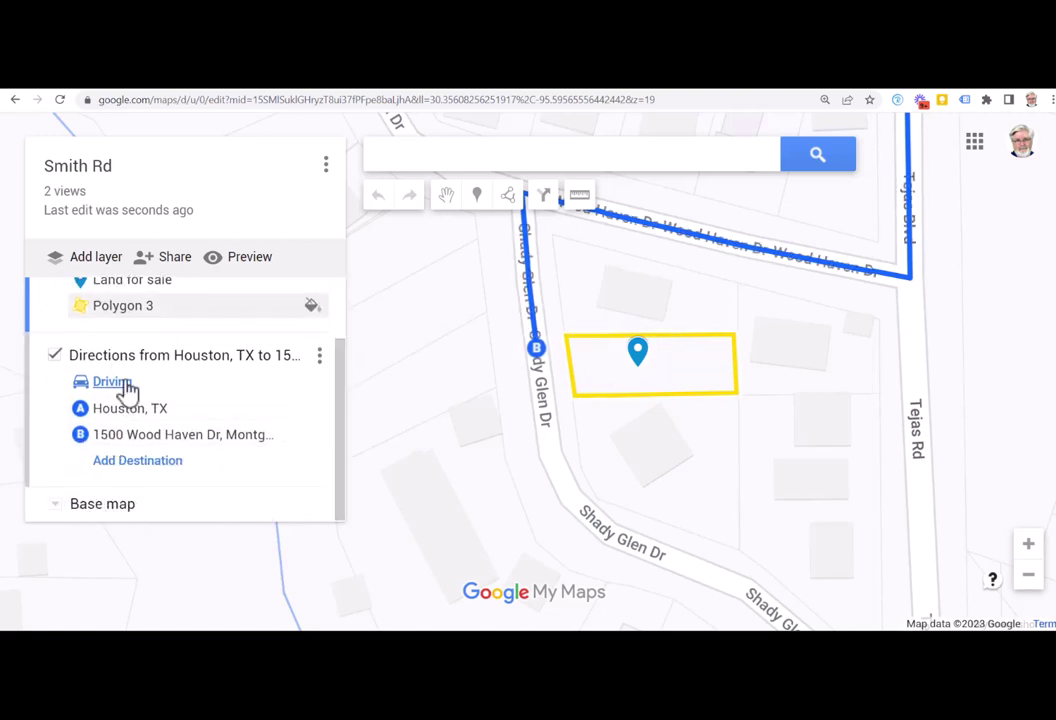
pyautogui.click(53, 512)
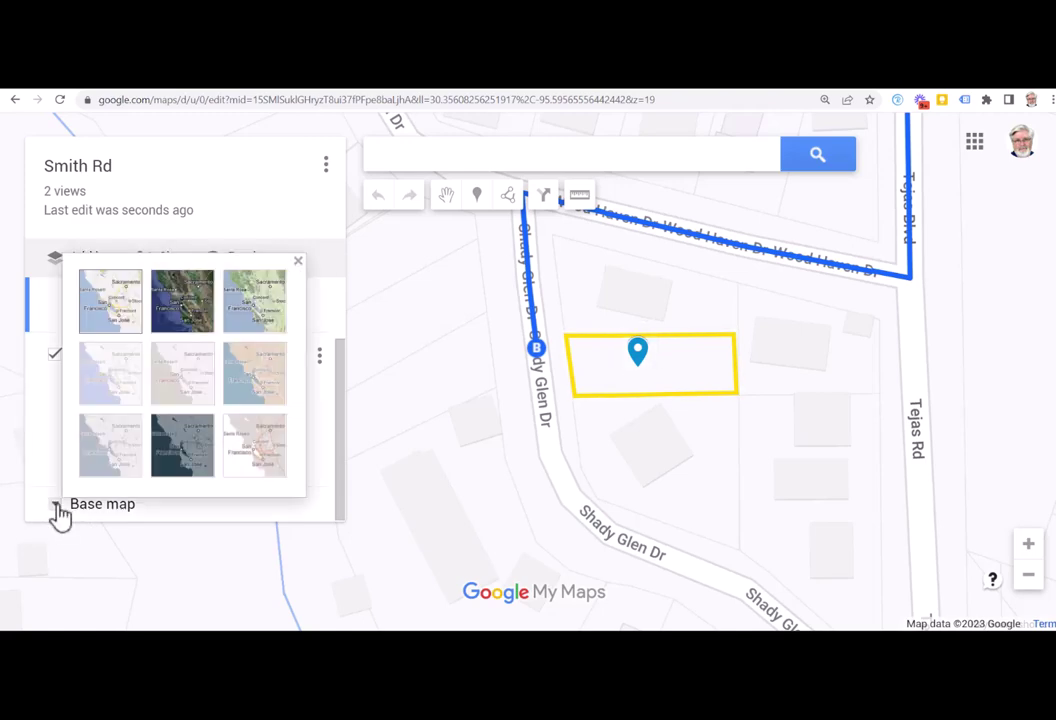
pyautogui.click(186, 322)
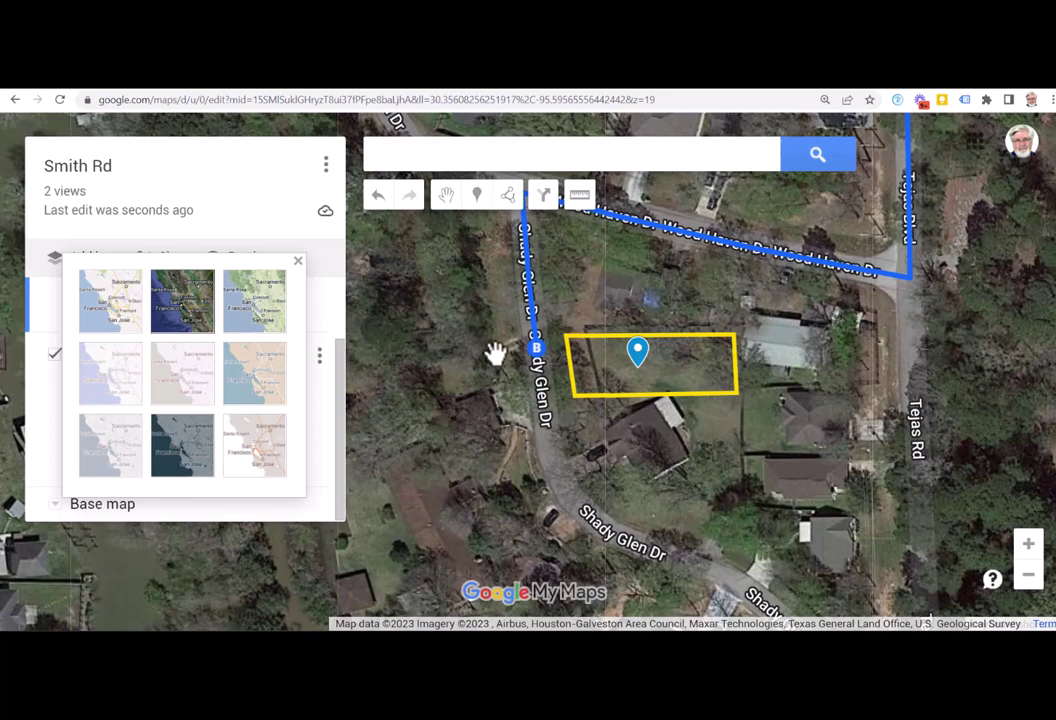
pyautogui.moveTo(495, 352); pyautogui.dragTo(471, 392)
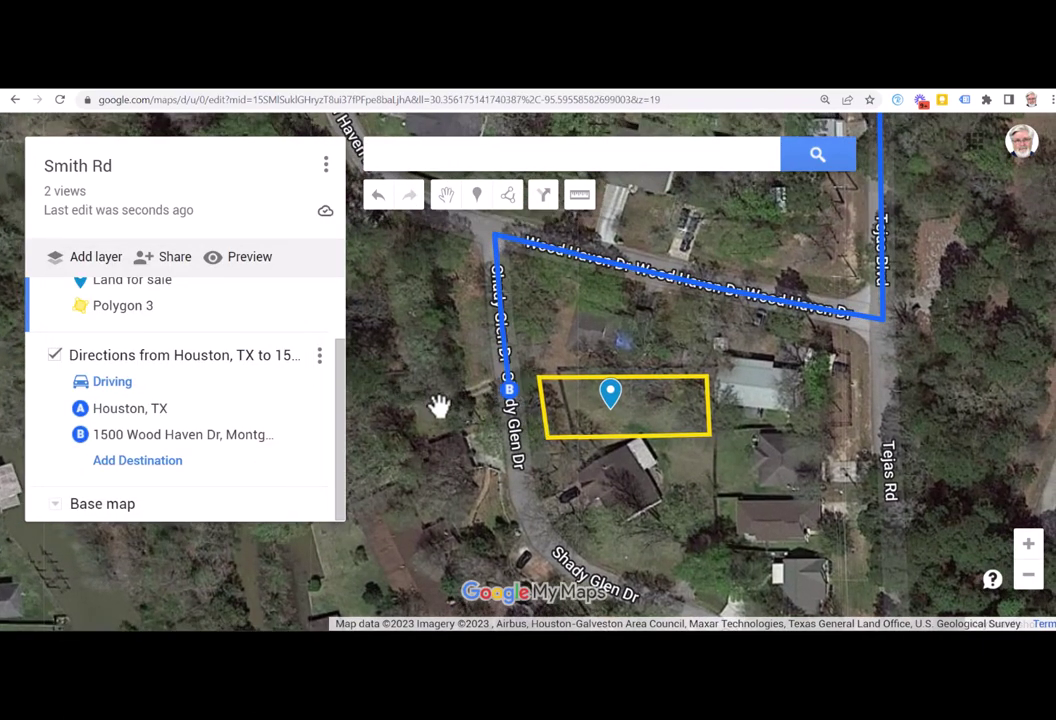
# Copy the share link of the satellite version of the map and close the sharing settings
pyautogui.click(174, 258)
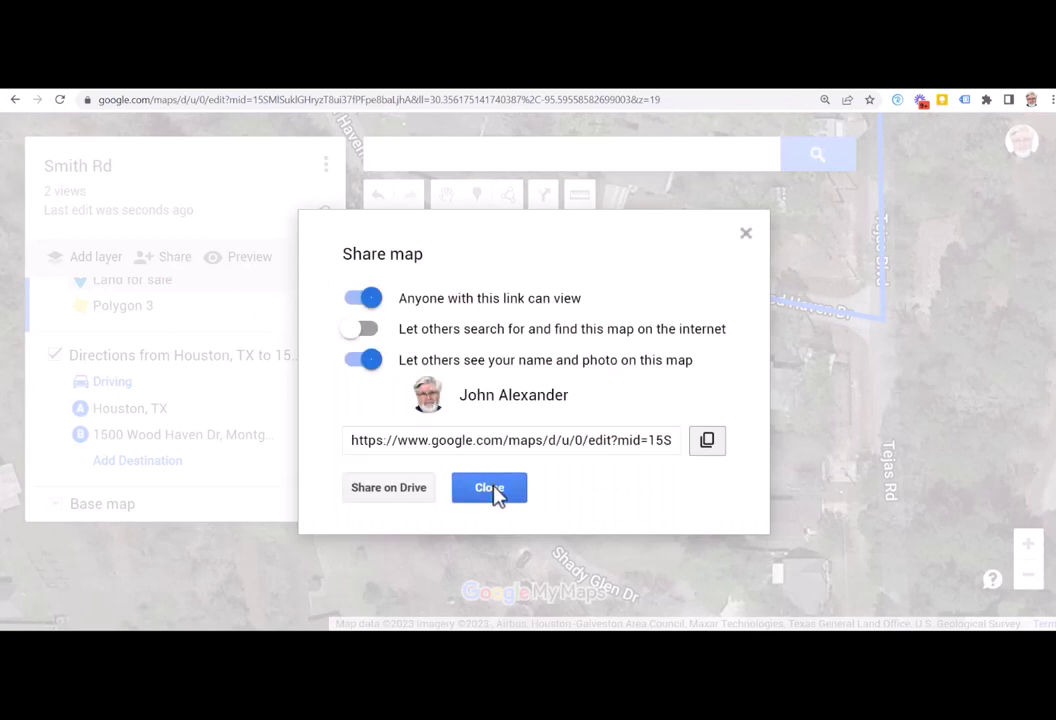
pyautogui.click(714, 446)
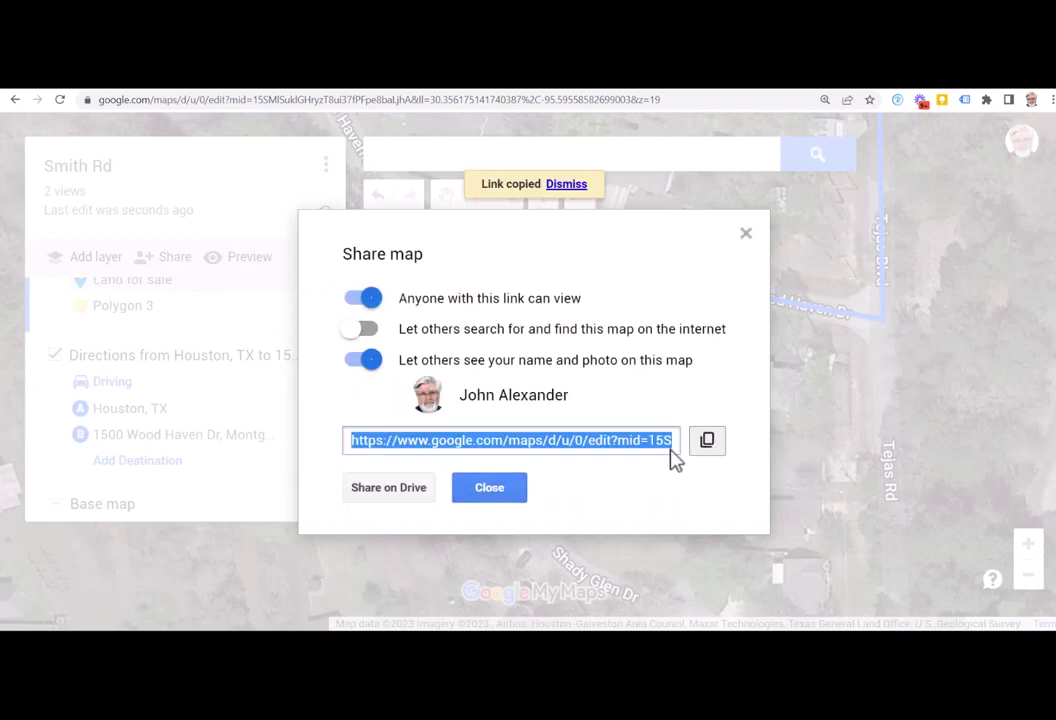
pyautogui.click(489, 488)
pyautogui.hotkey('ctrl', 'm')
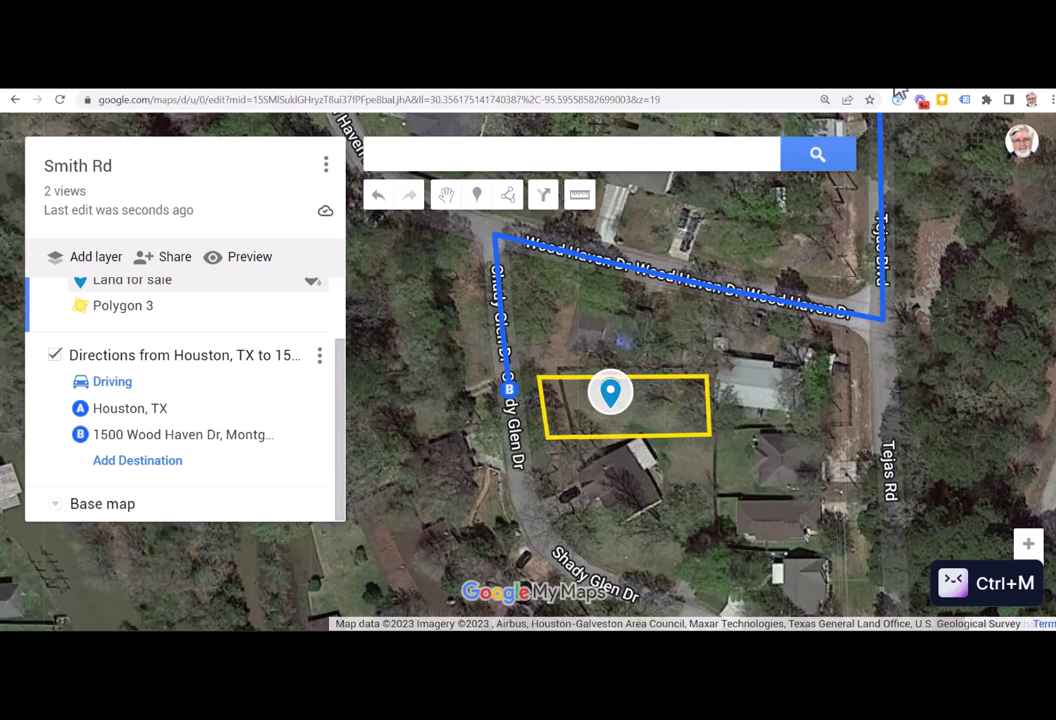
# Load the newly copied map link in another new browser tab to check the satellite version
pyautogui.hotkey('ctrl', 't')
pyautogui.click(568, 99)
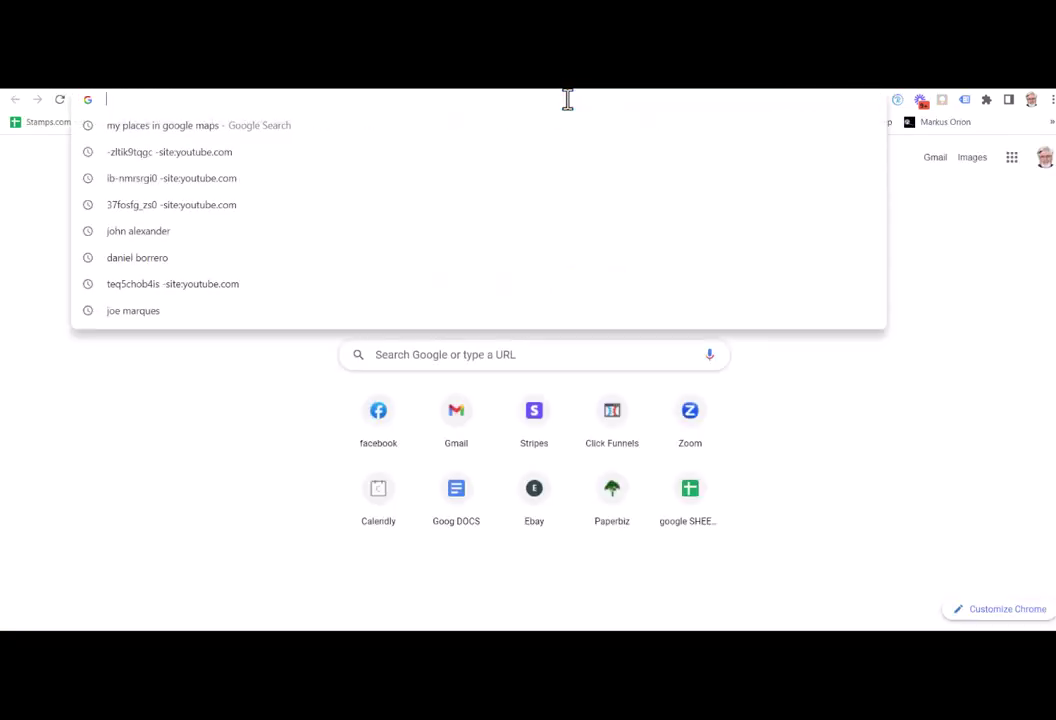
pyautogui.hotkey('ctrl', 'v')
pyautogui.press('Return')
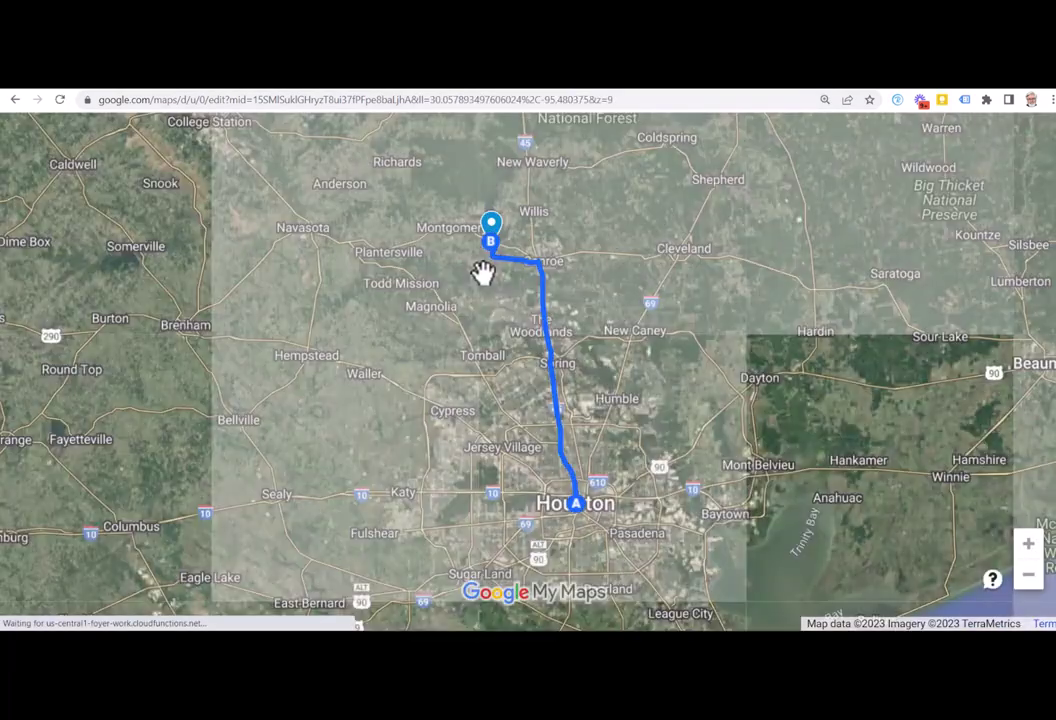
# Inspect the shared satellite map up close, following the driving route to the outlined lot and its Land for sale marker
pyautogui.scroll(2, 487, 270)
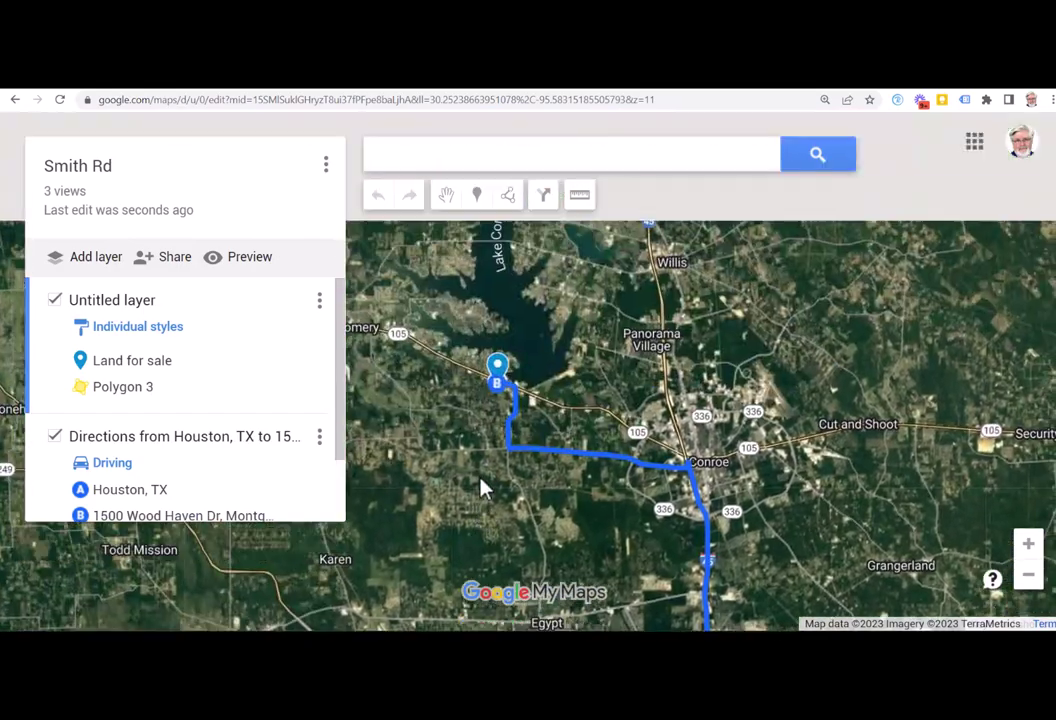
pyautogui.scroll(2, 487, 423)
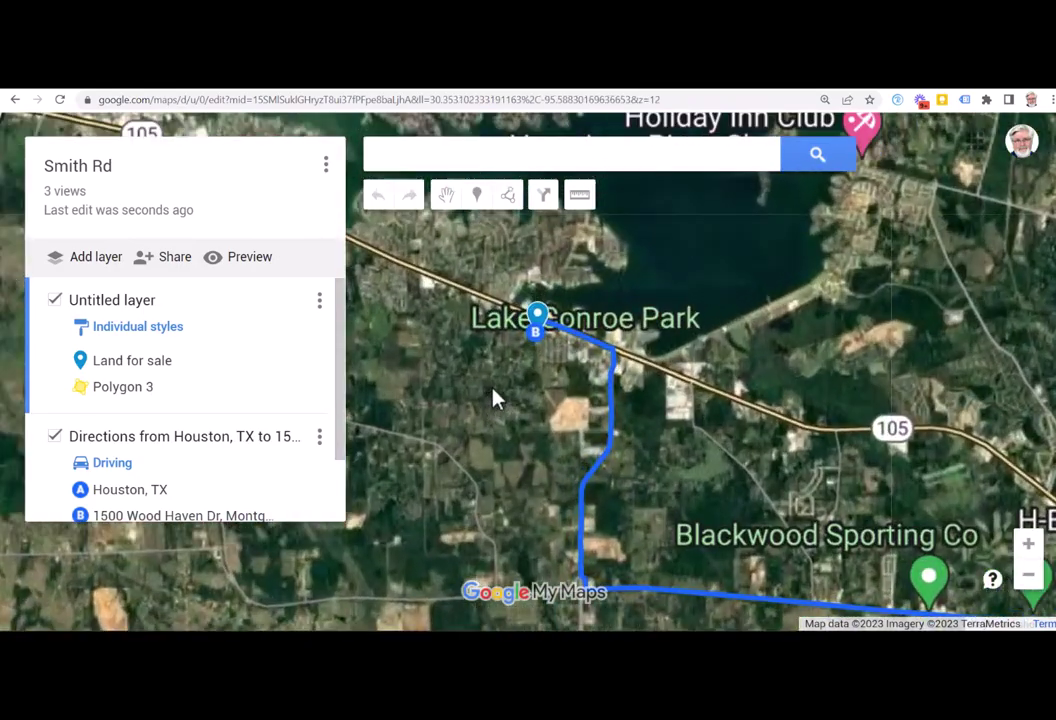
pyautogui.scroll(1, 493, 398)
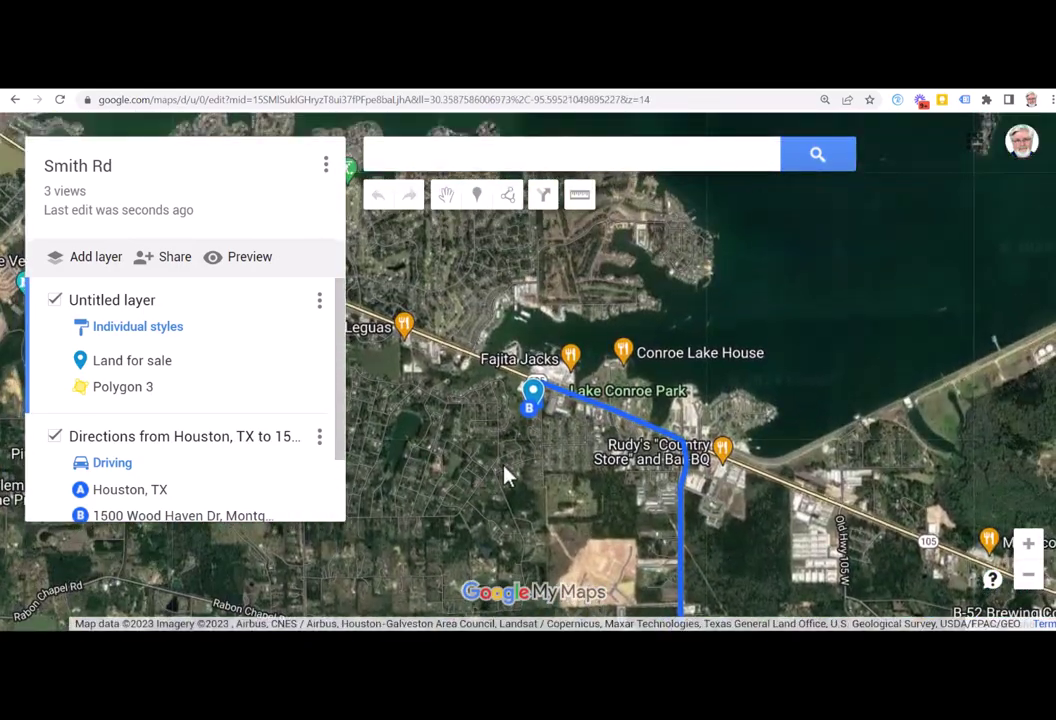
pyautogui.scroll(1, 530, 425)
pyautogui.moveTo(556, 389); pyautogui.dragTo(471, 530)
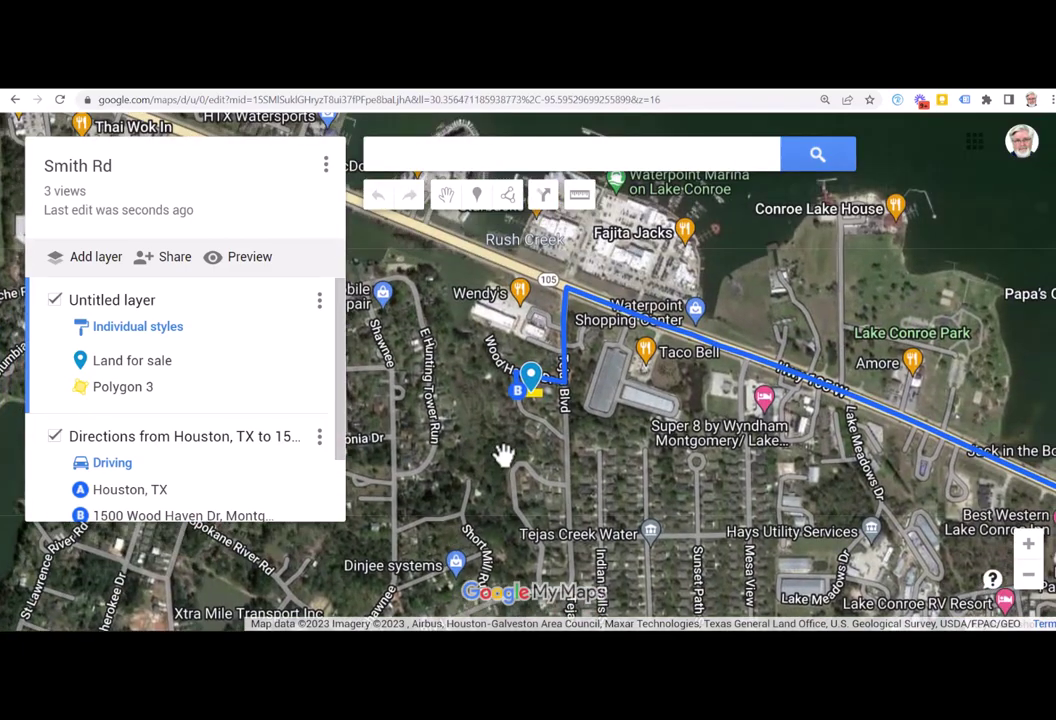
pyautogui.scroll(1, 505, 452)
pyautogui.moveTo(547, 384); pyautogui.dragTo(500, 484)
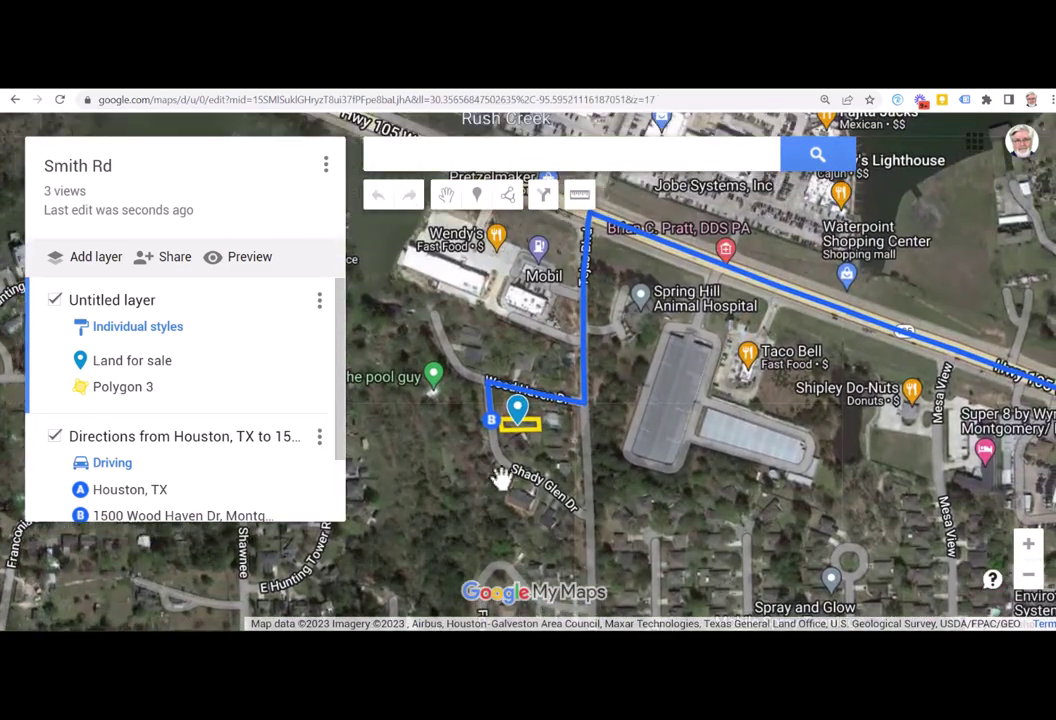
pyautogui.scroll(1, 505, 465)
pyautogui.moveTo(511, 427); pyautogui.dragTo(608, 542)
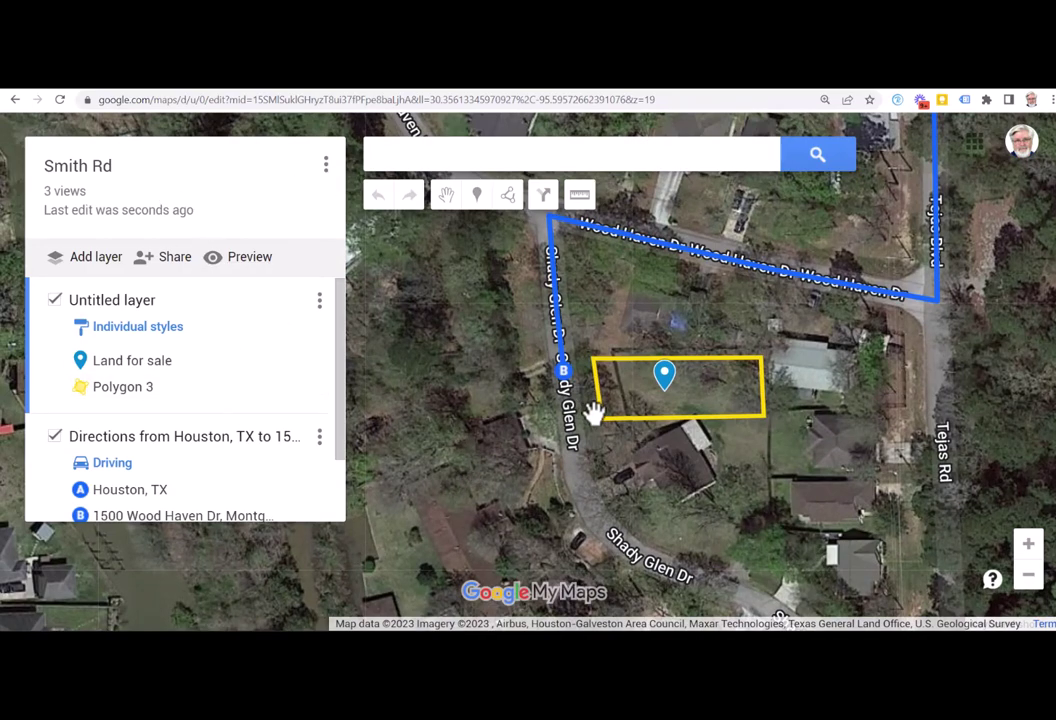
pyautogui.moveTo(509, 462); pyautogui.dragTo(481, 427)
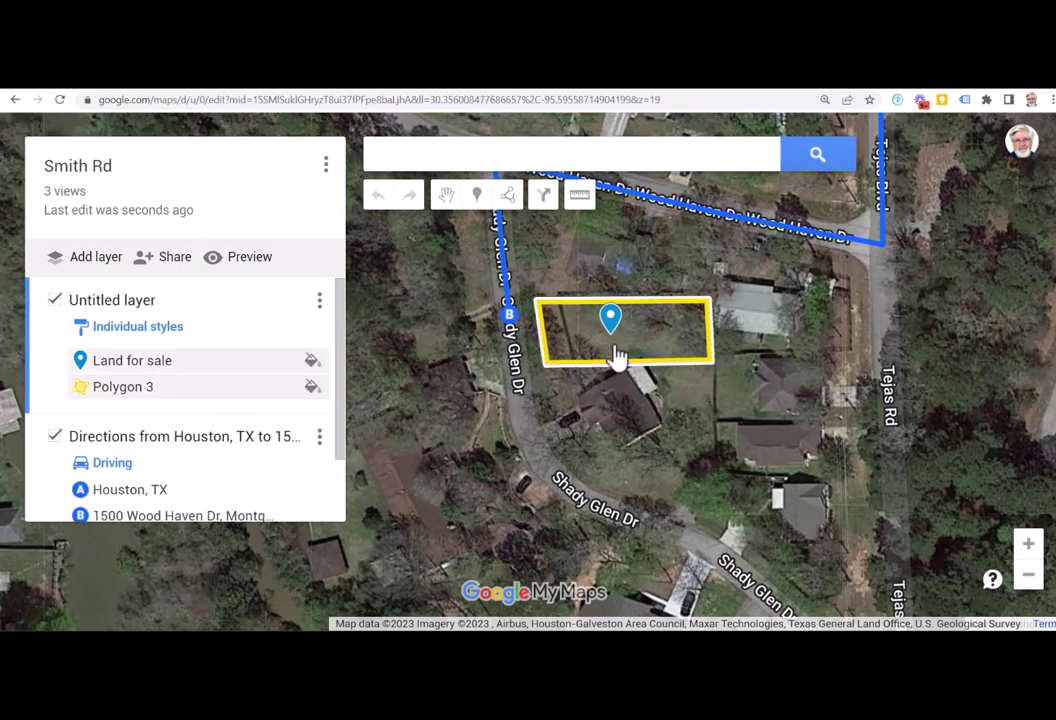
pyautogui.moveTo(557, 381); pyautogui.dragTo(538, 425)
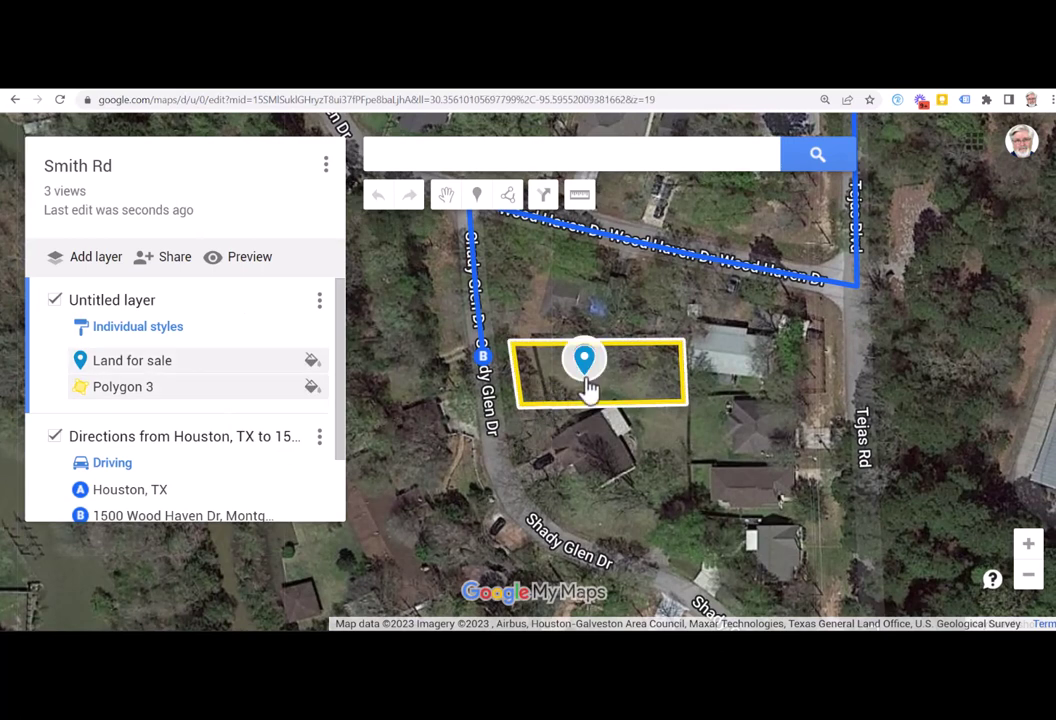